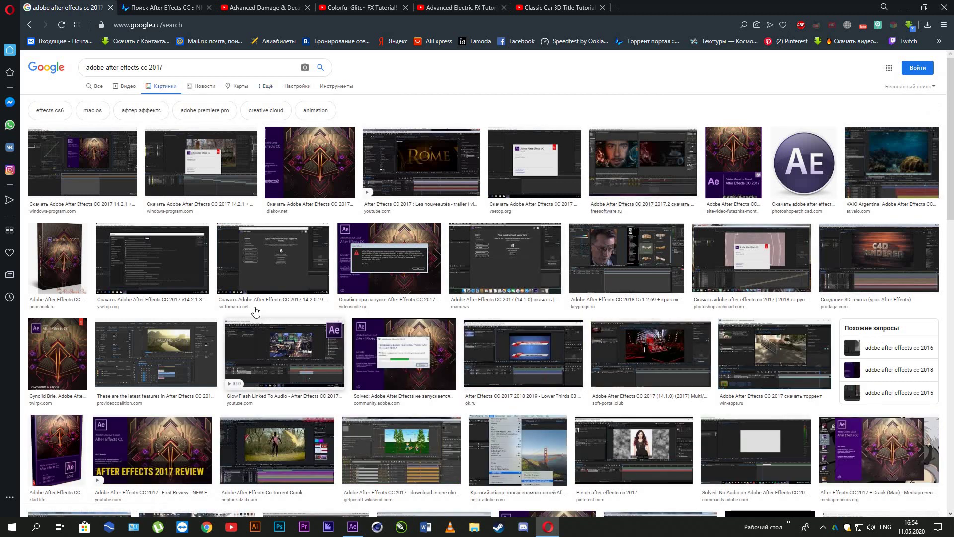
click(147, 67)
drag(147, 67, 180, 66)
text(2017)
key(shift+Left)
click(169, 66)
key(shift+Left)
key(shift+Left)
key(shift+Left)
click(185, 70)
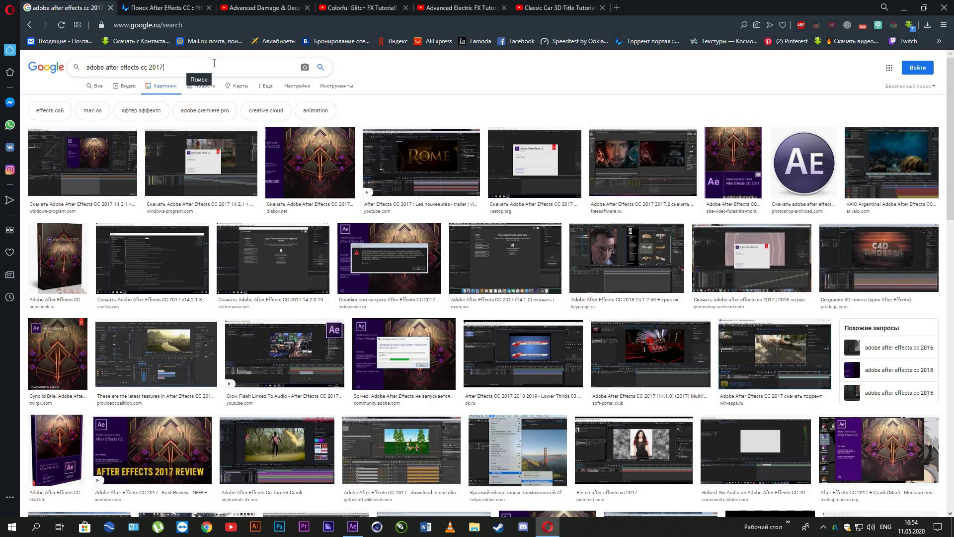
click(171, 9)
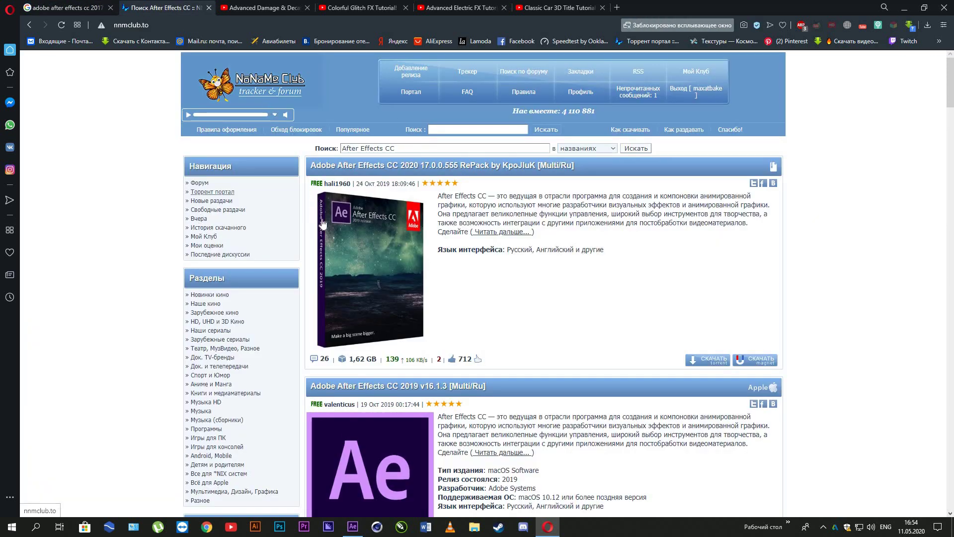
scroll(349, 220, down, 8)
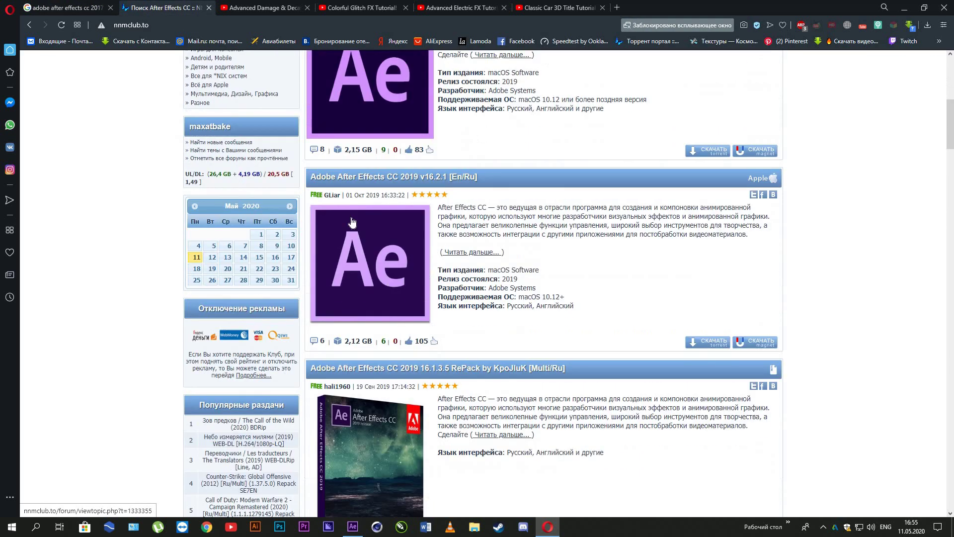
scroll(302, 197, up, 8)
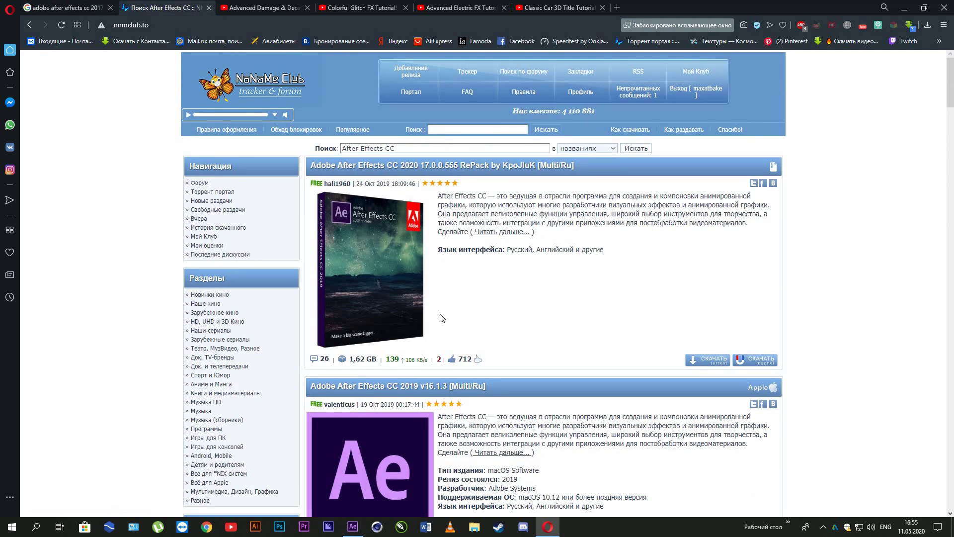
scroll(441, 314, down, 10)
scroll(441, 314, up, 10)
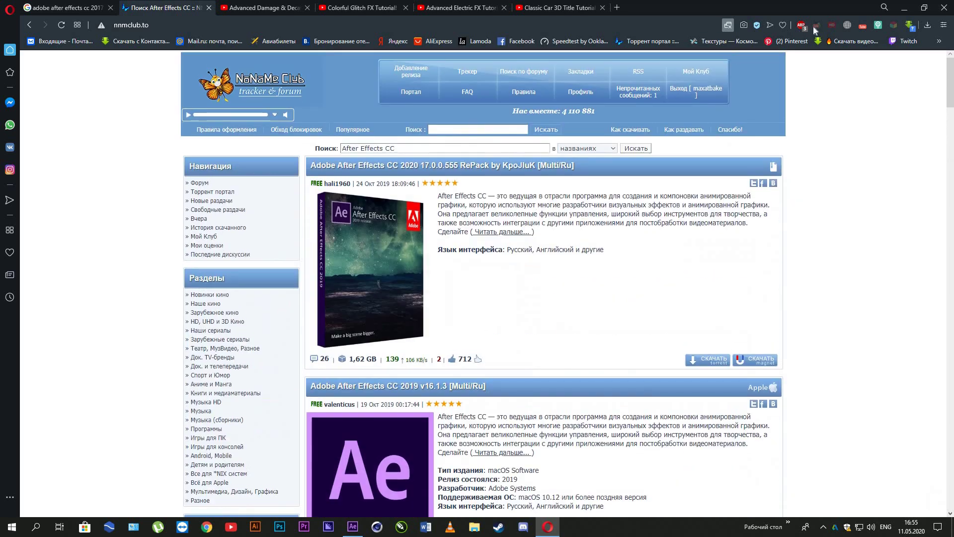
scroll(441, 314, down, 10)
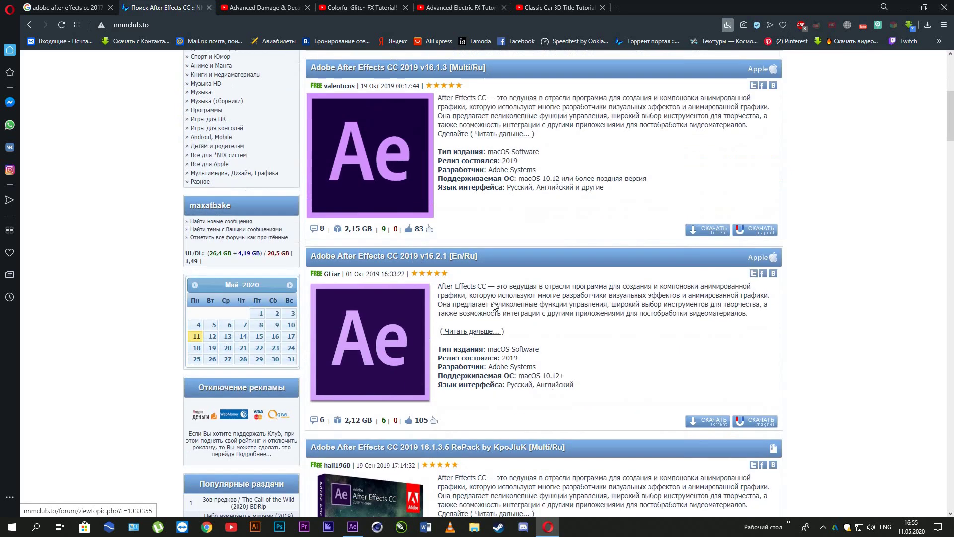
scroll(440, 314, up, 10)
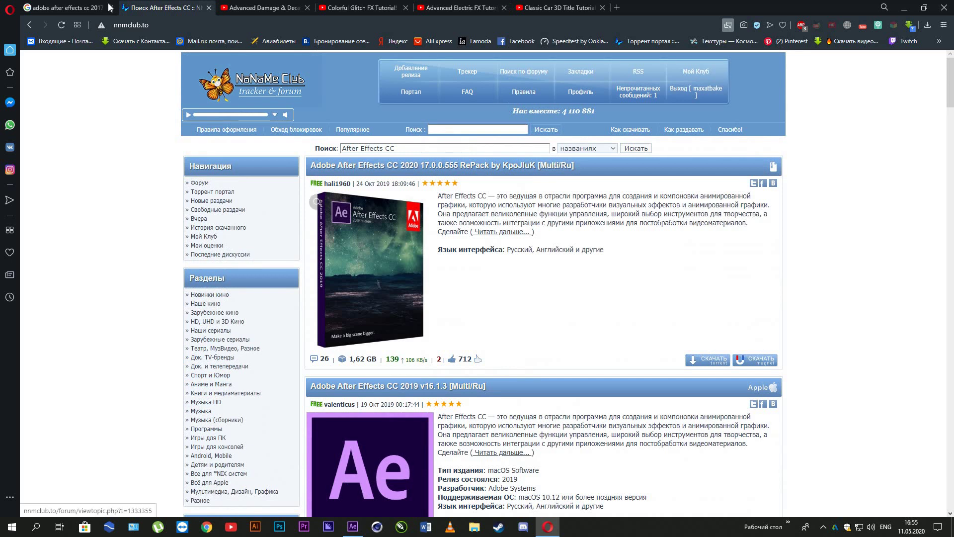
key(ctrl+Tab)
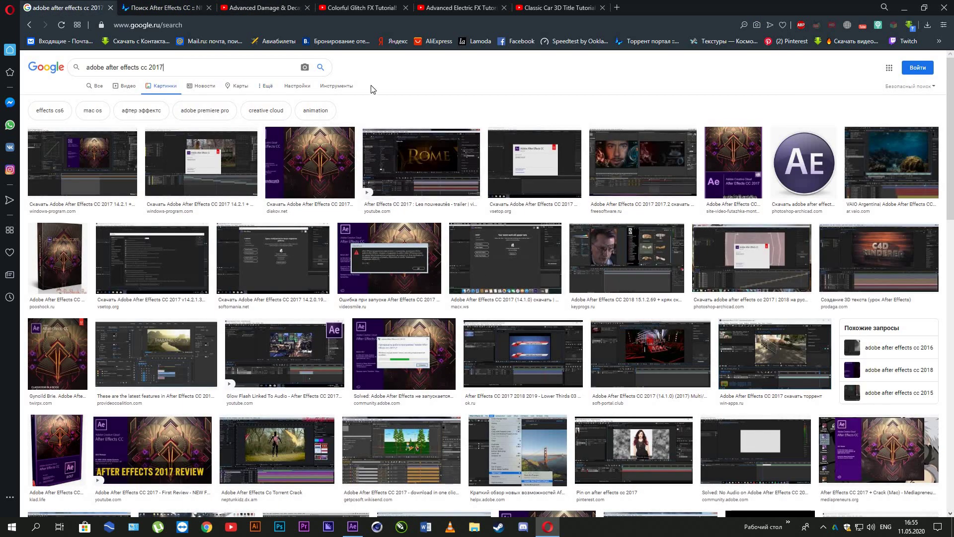
- Minimize Opera, bring After Effects back and widen its Effect Controls area
click(903, 10)
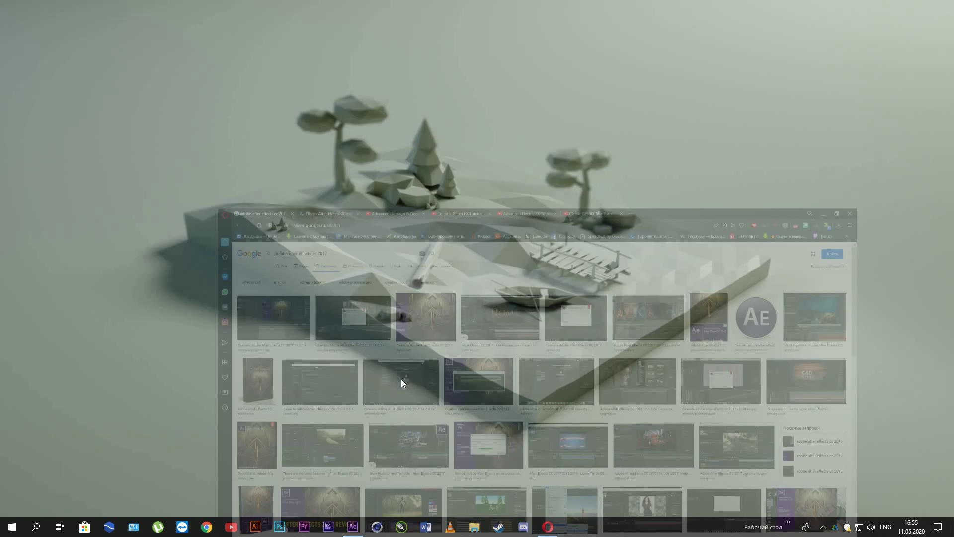
drag(131, 52, 377, 453)
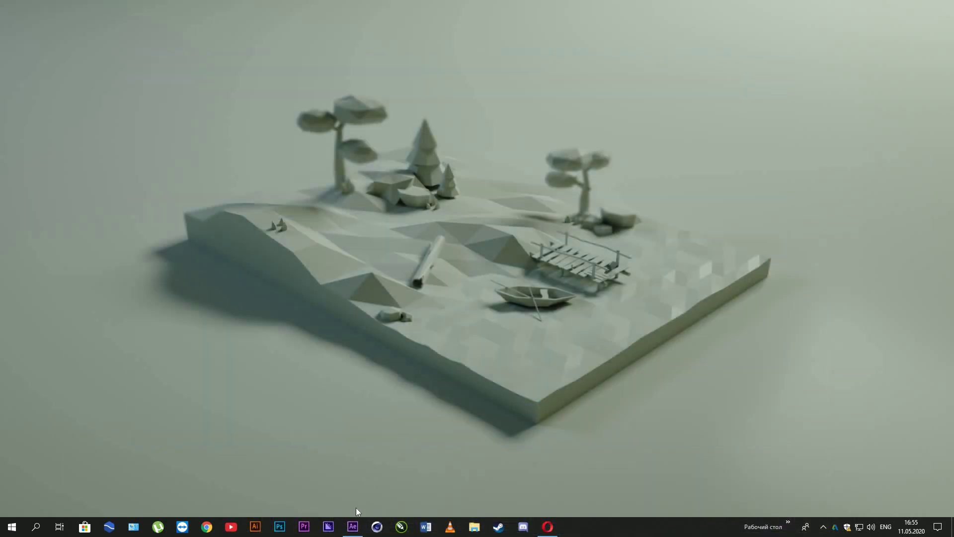
click(352, 526)
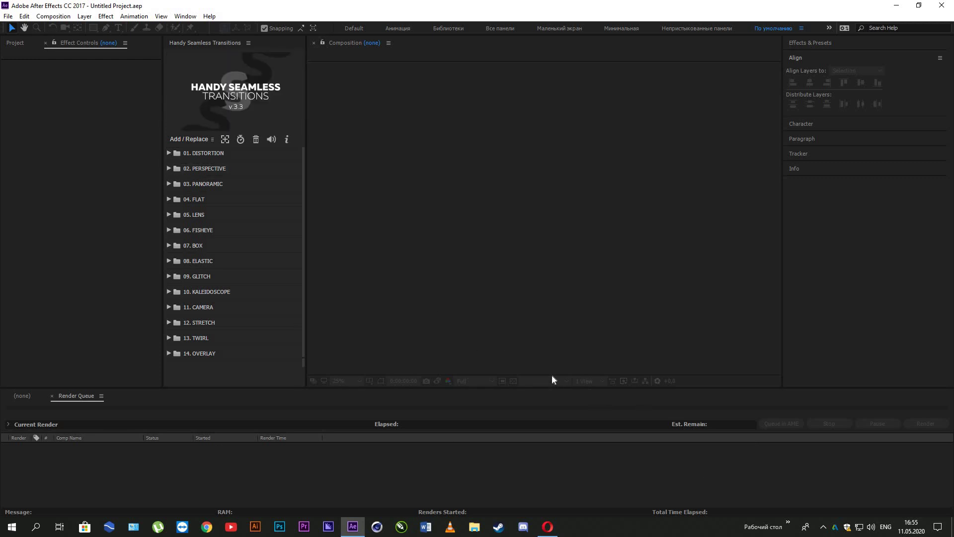
click(80, 164)
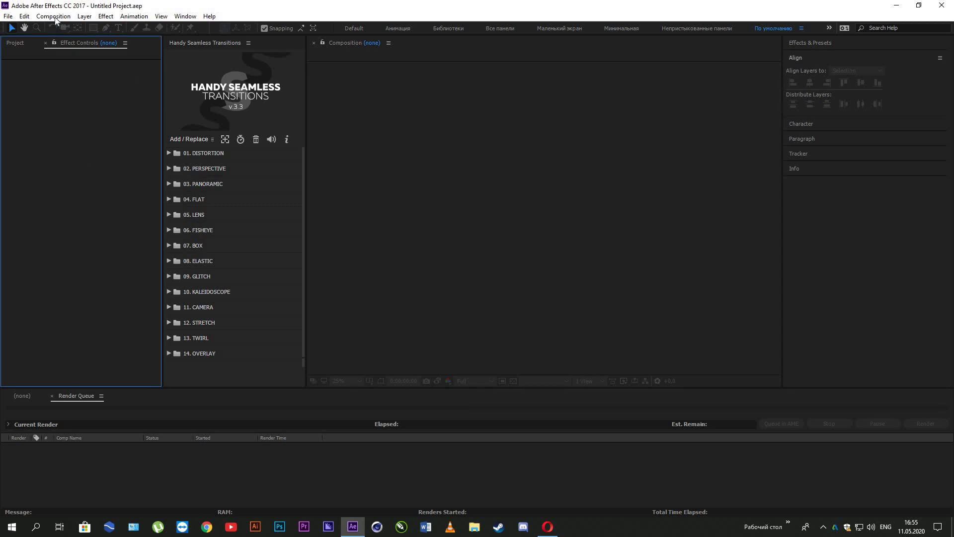
click(305, 170)
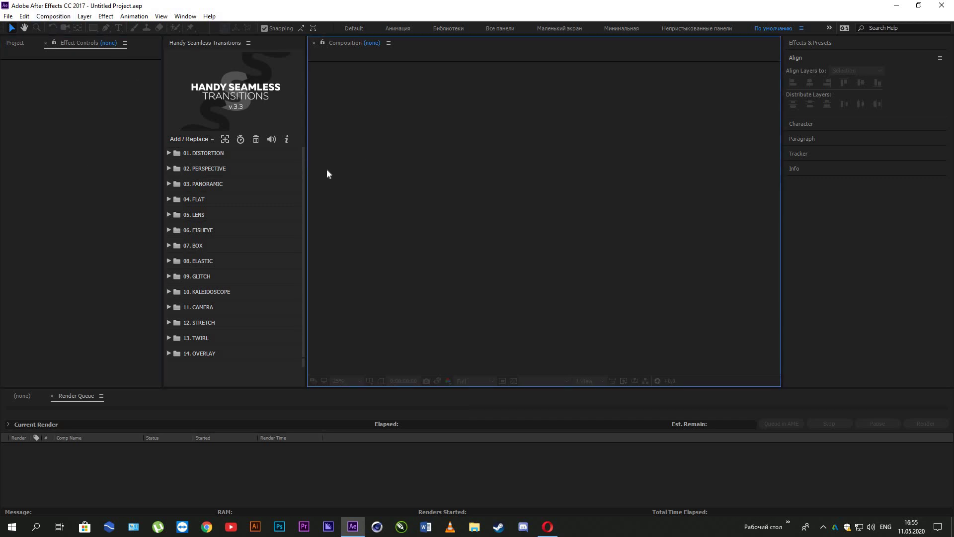
drag(162, 149, 180, 149)
click(80, 115)
- Relaunch After Effects from the taskbar and dismiss the Start screen
click(944, 6)
click(353, 526)
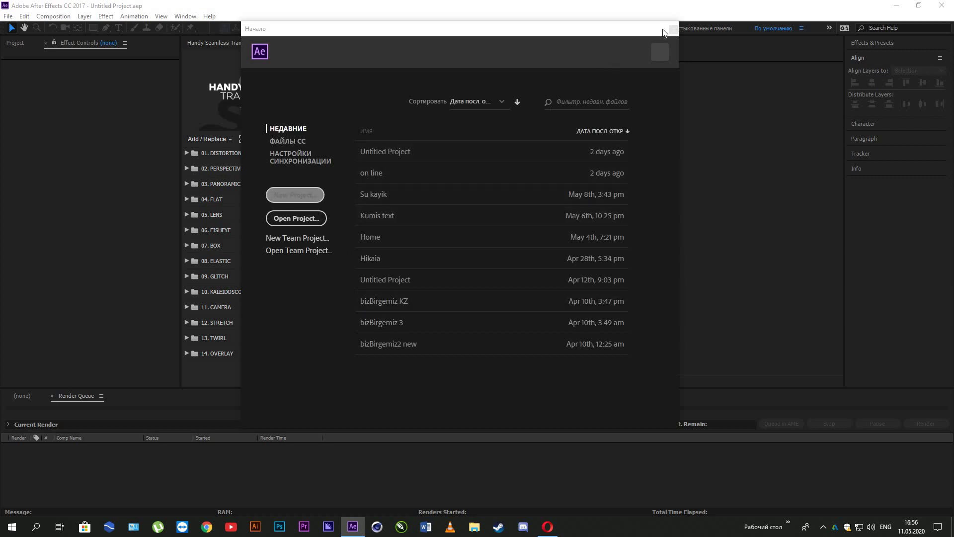
click(29, 85)
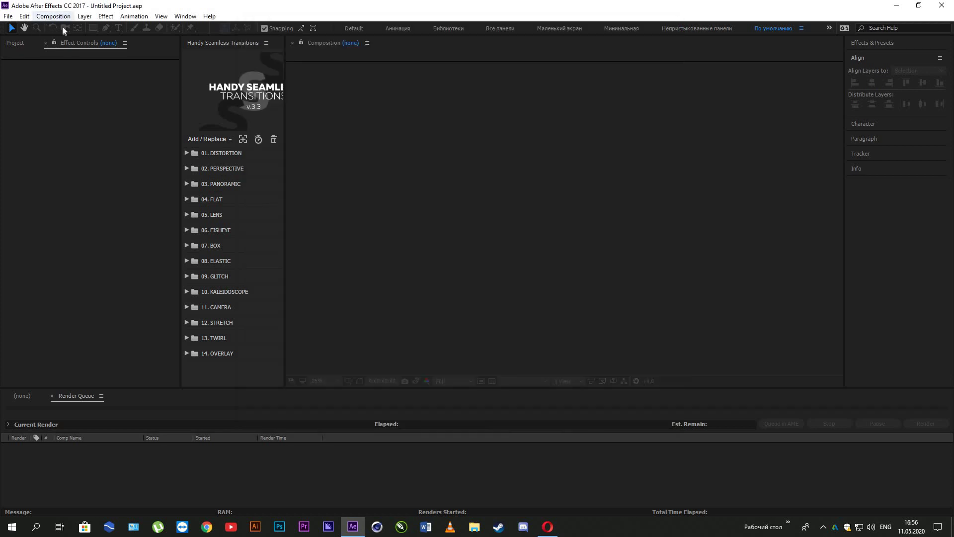
click(53, 16)
- Start a new composition using the HDTV 1080 25 preset
mouse_move(8, 19)
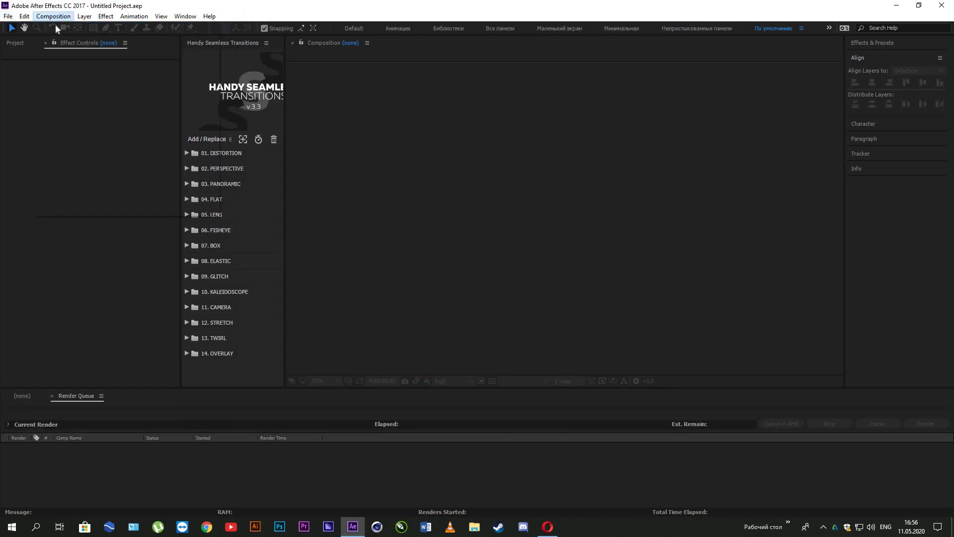
click(64, 28)
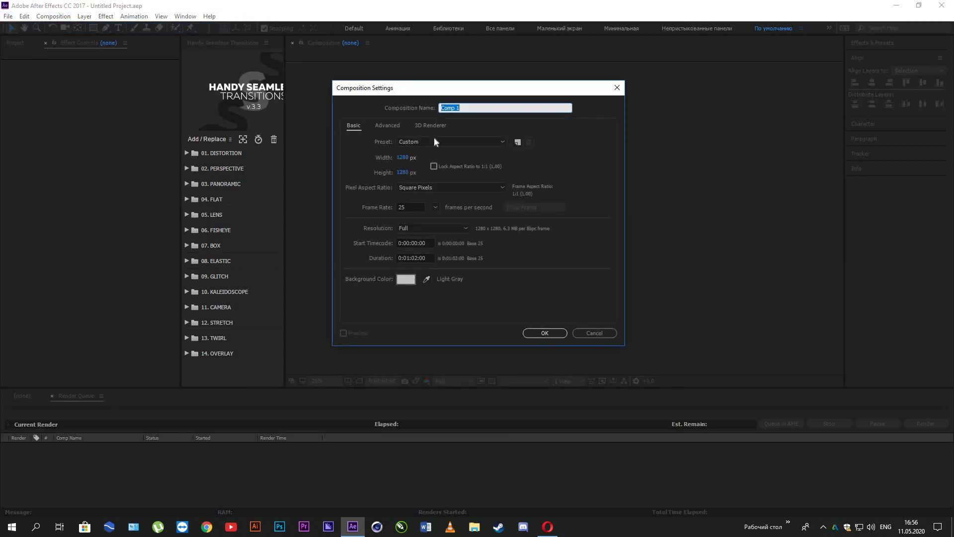
click(413, 141)
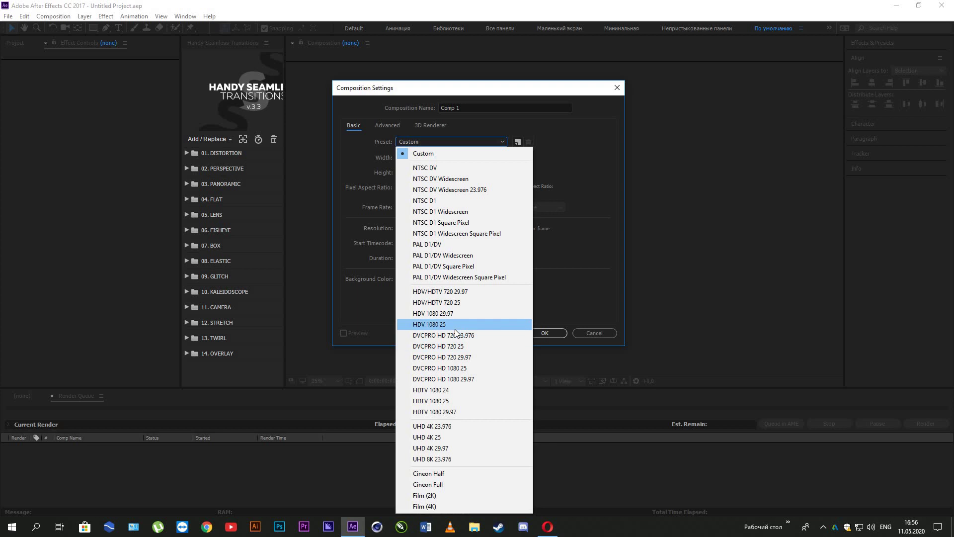
click(446, 401)
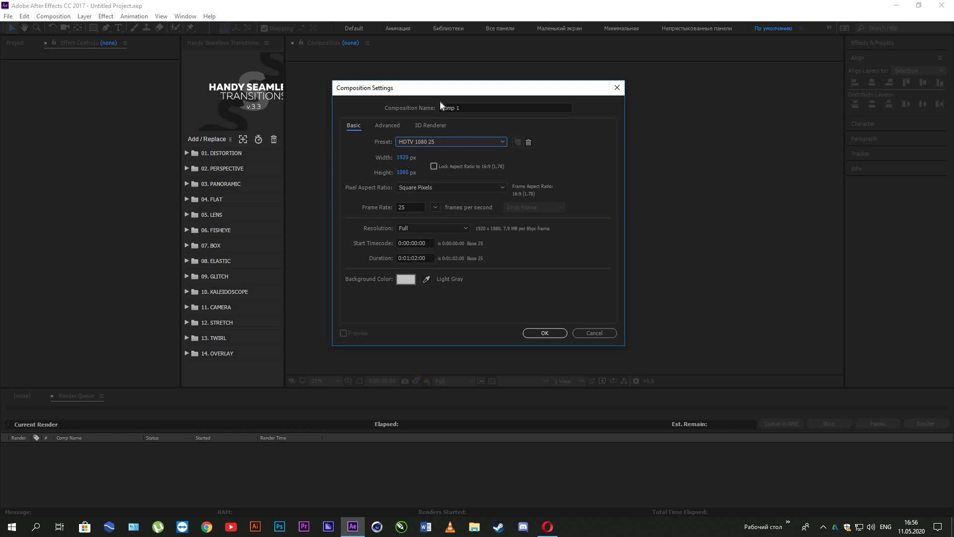
drag(449, 85, 472, 68)
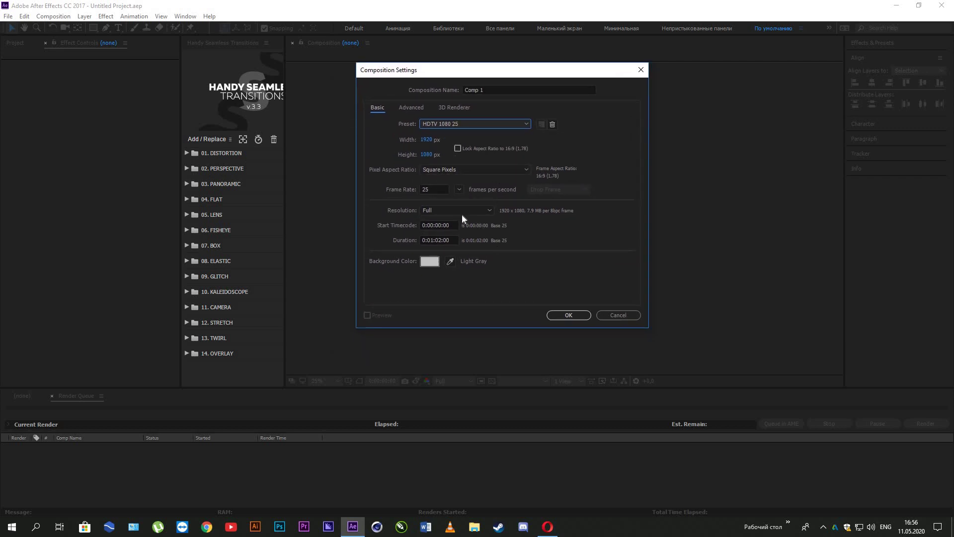
- Keep the frame rate at 25 fps, shorten the duration to 0:00:10:00, and create the comp
click(436, 190)
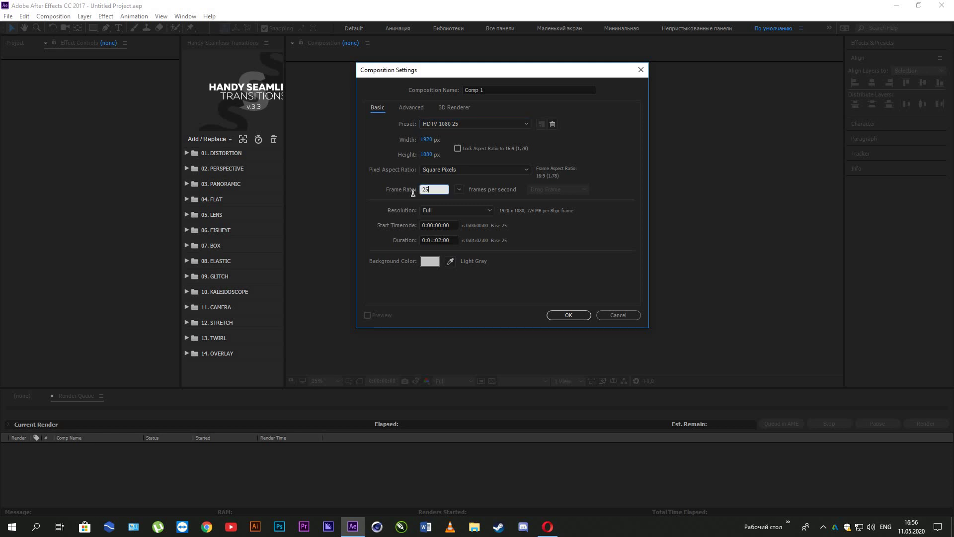
click(457, 190)
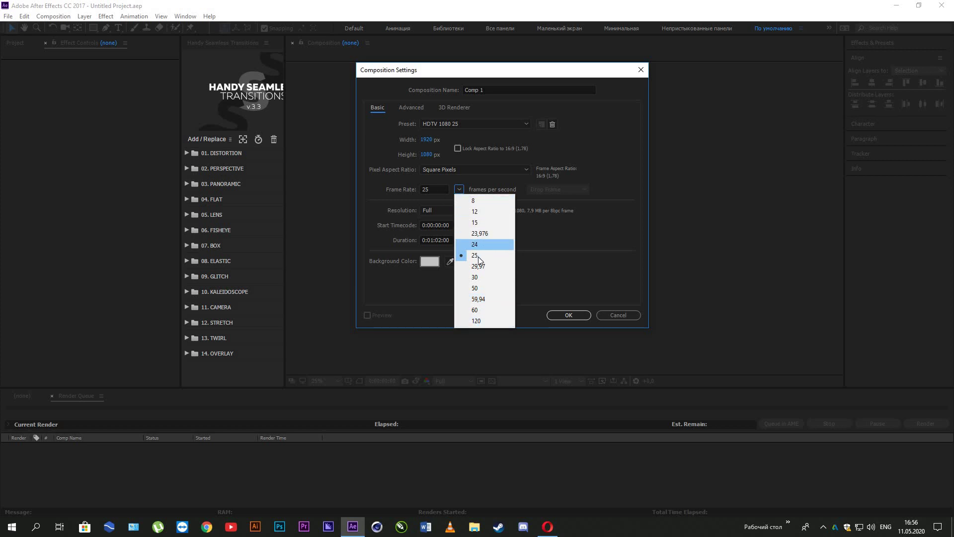
click(435, 189)
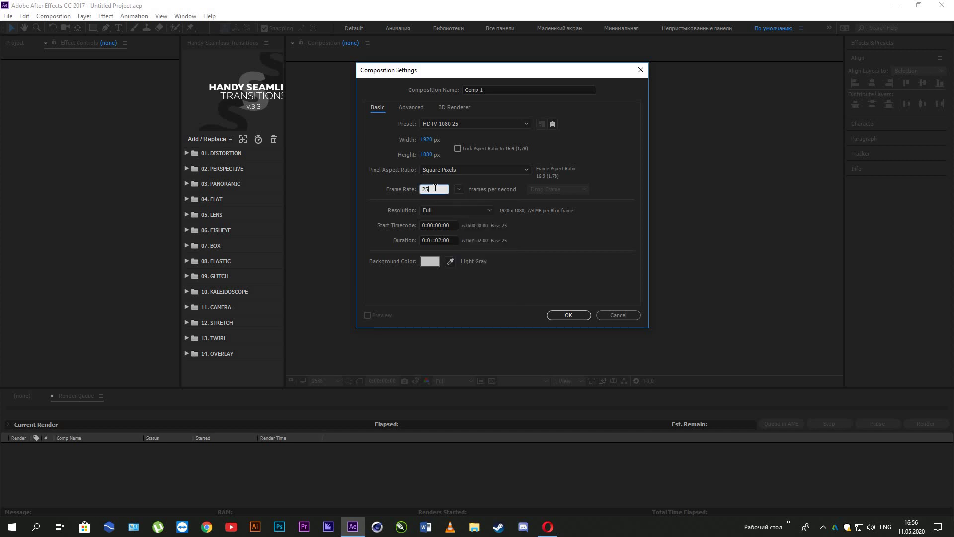
drag(434, 190, 411, 194)
drag(424, 240, 455, 240)
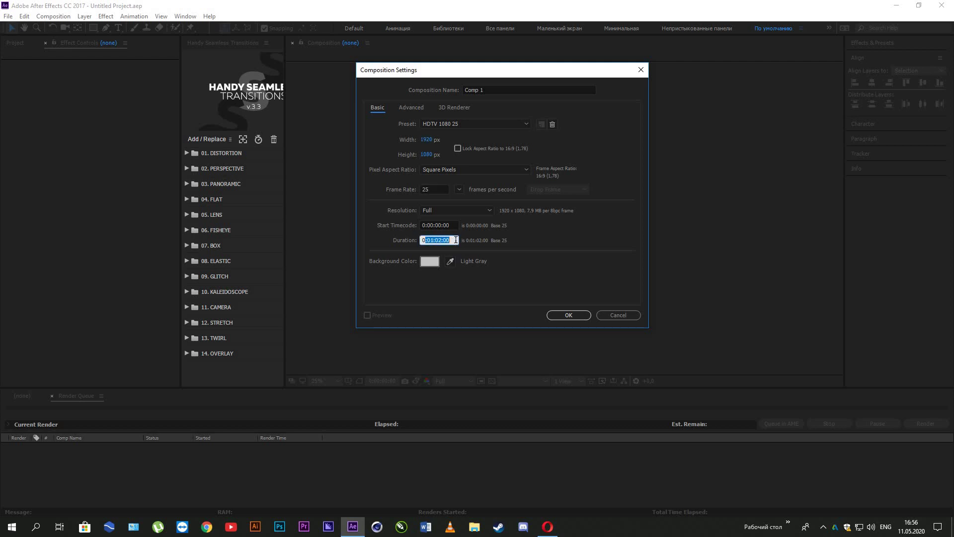
click(449, 239)
drag(431, 241, 434, 240)
text(1)
click(579, 318)
- Enlarge the Timeline panel and scrub Comp 1's playhead to just before one second
drag(535, 415, 942, 422)
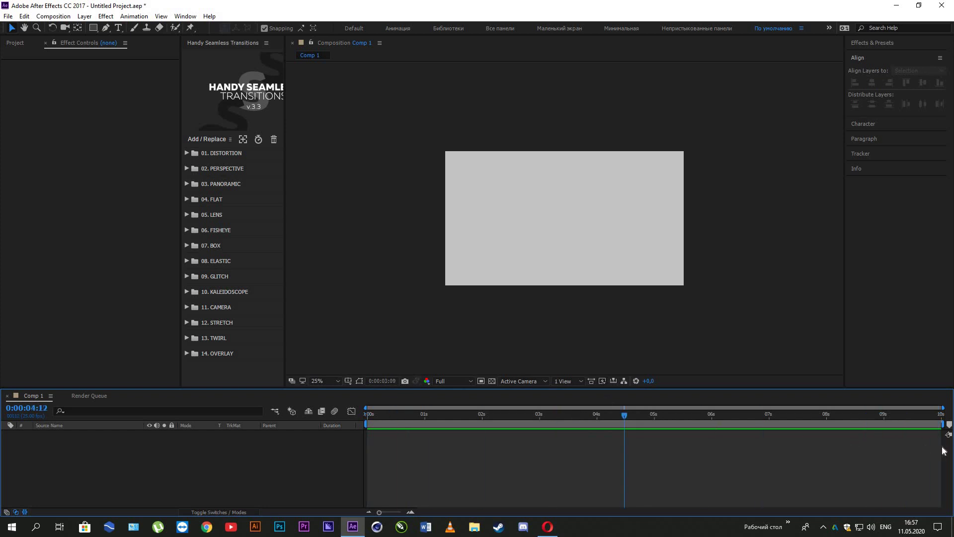
drag(407, 419, 461, 405)
drag(403, 388, 401, 342)
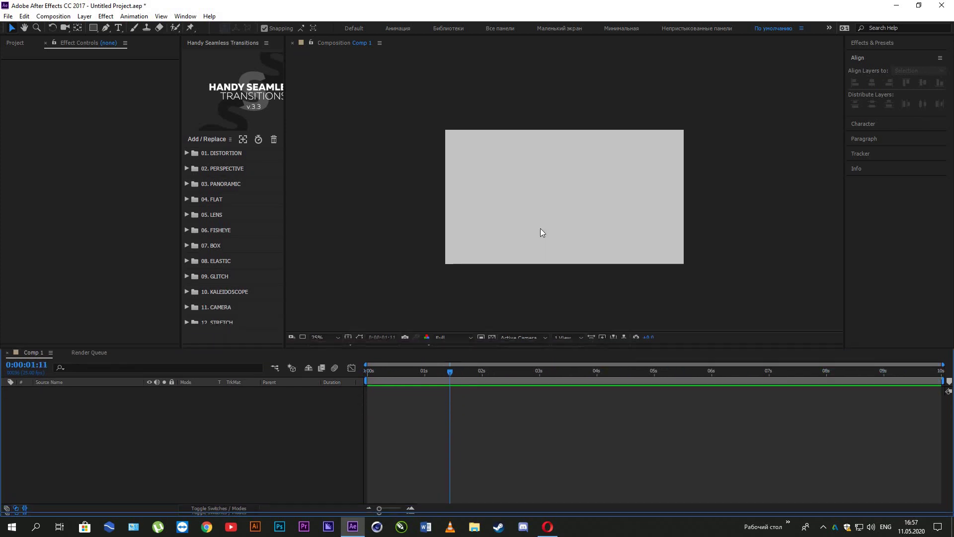
mouse_move(361, 379)
mouse_down()
mouse_move(544, 383)
mouse_move(566, 370)
mouse_move(367, 368)
mouse_up()
mouse_move(425, 371)
mouse_down()
mouse_move(385, 380)
mouse_move(422, 379)
mouse_move(359, 371)
mouse_move(442, 374)
mouse_move(400, 385)
mouse_move(355, 370)
mouse_move(423, 367)
mouse_up()
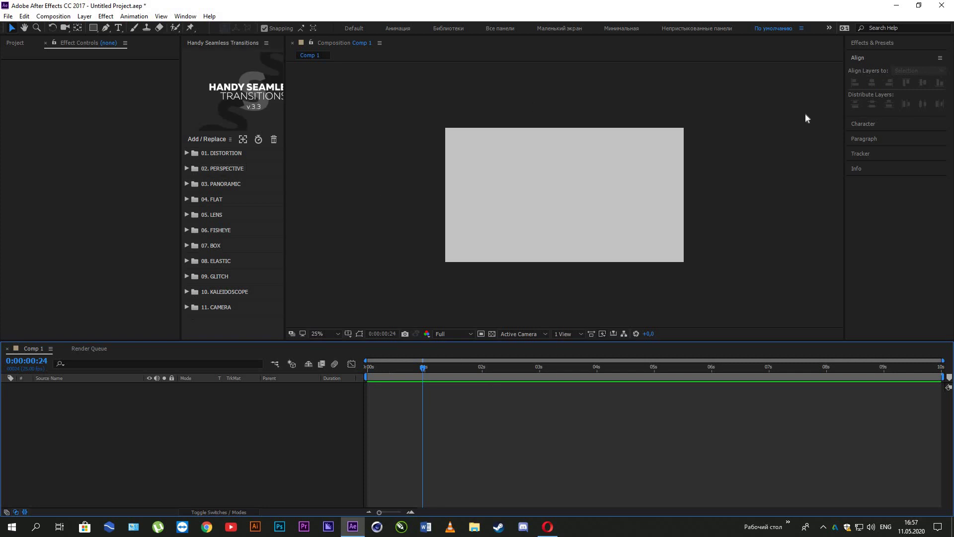
scroll(562, 225, up, 2)
scroll(531, 232, down, 2)
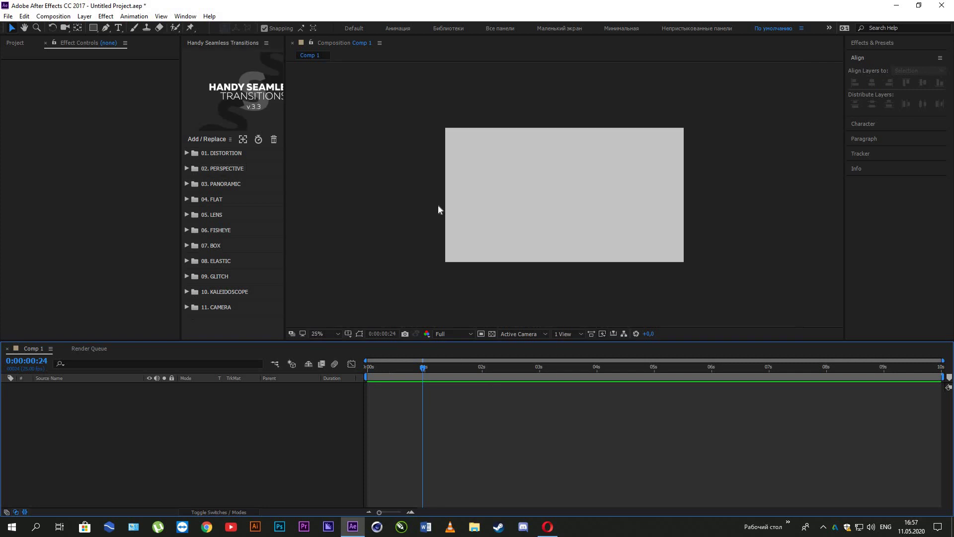
- Reopen Comp 1's settings and change its background colour to black (080808)
click(55, 16)
click(81, 42)
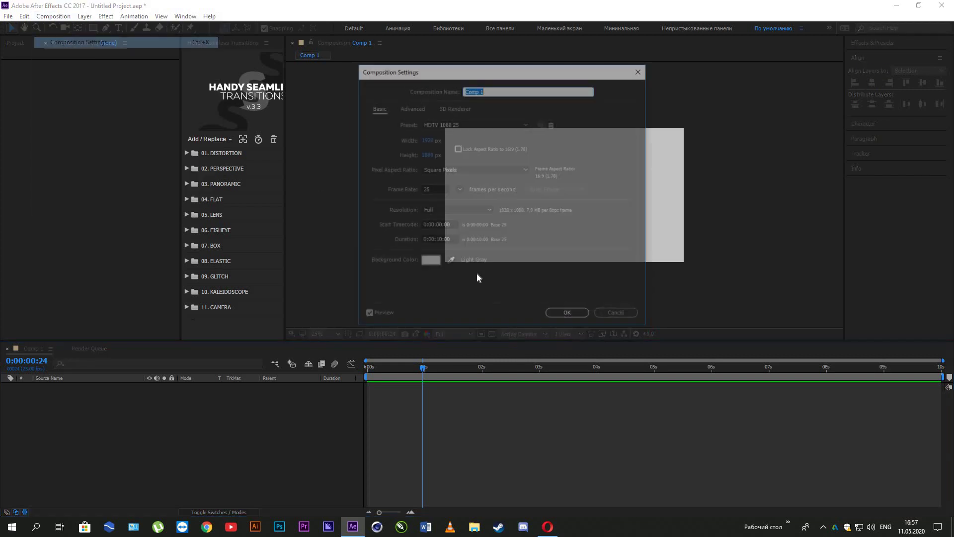
click(429, 261)
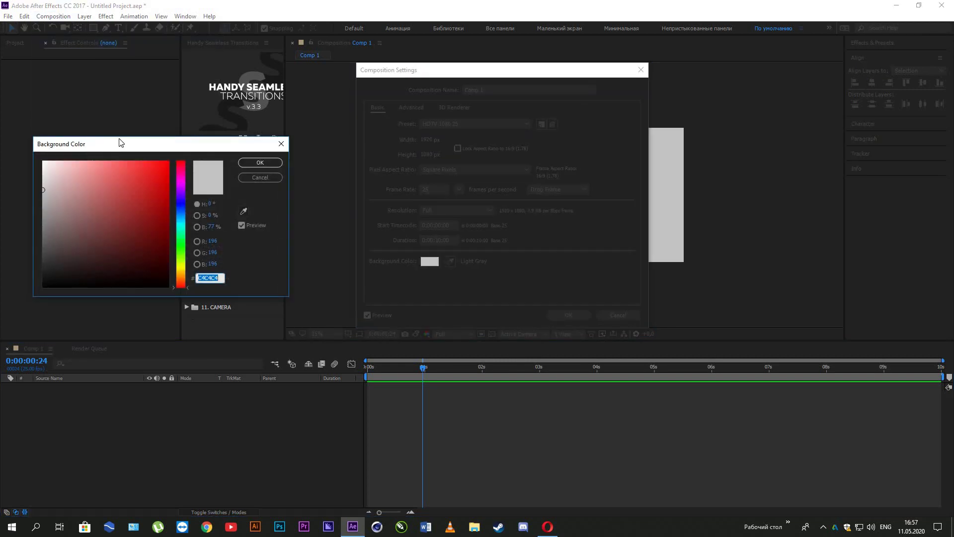
click(414, 251)
drag(373, 250, 276, 287)
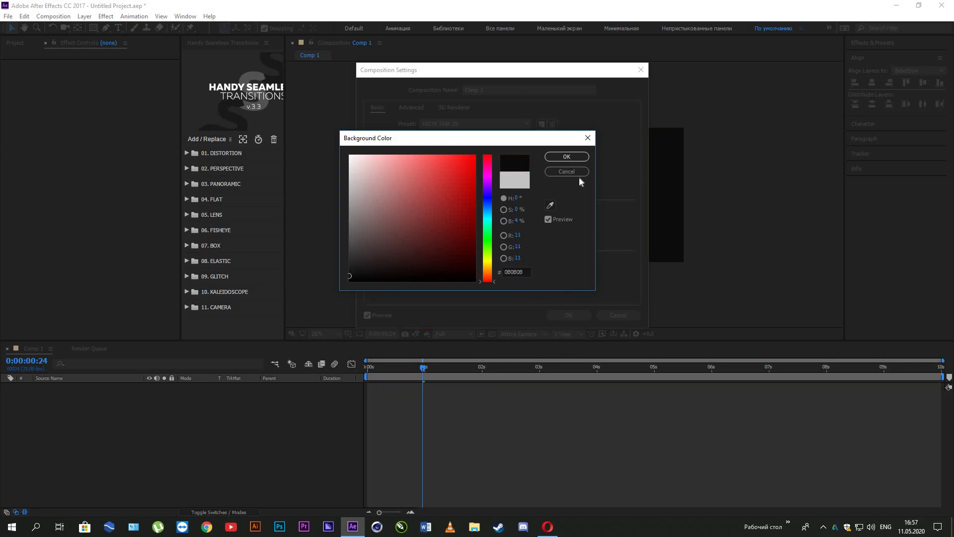
key(Return)
click(564, 313)
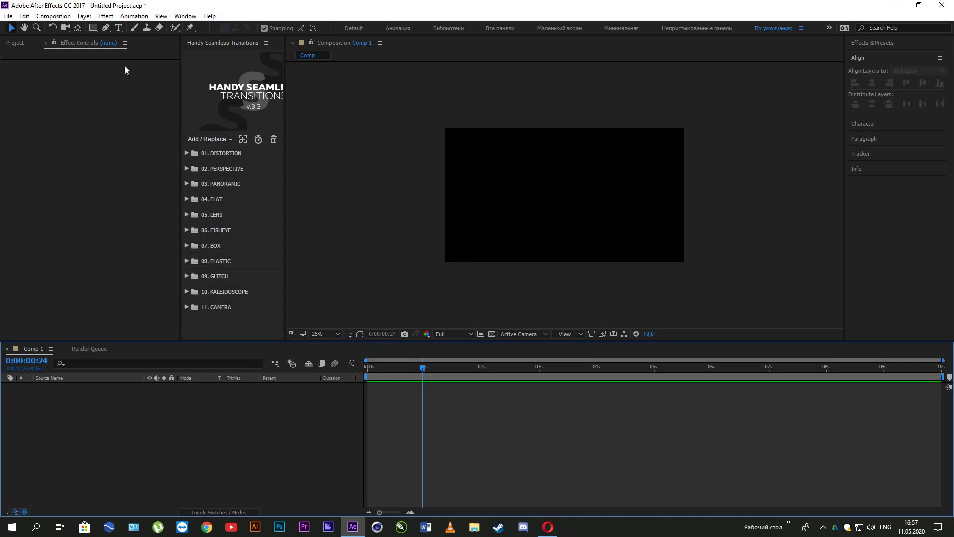
- Look through File > Import and the comp's right-click menu, ending on the Layer > New list
click(8, 17)
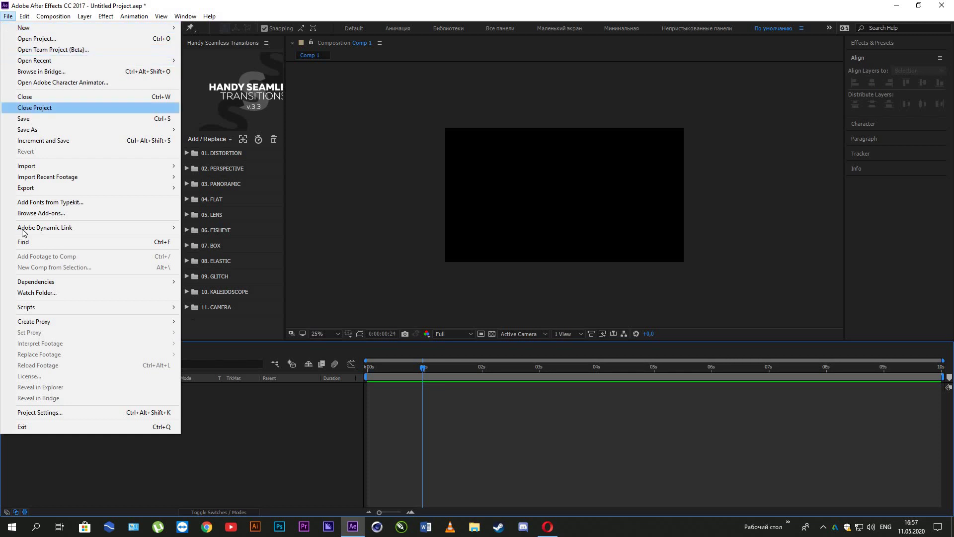
mouse_move(47, 166)
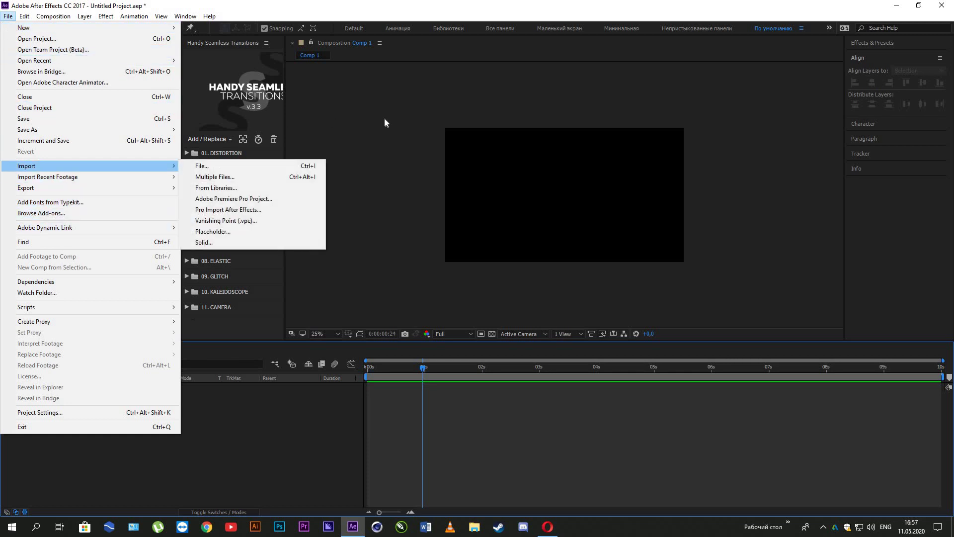
key(Escape)
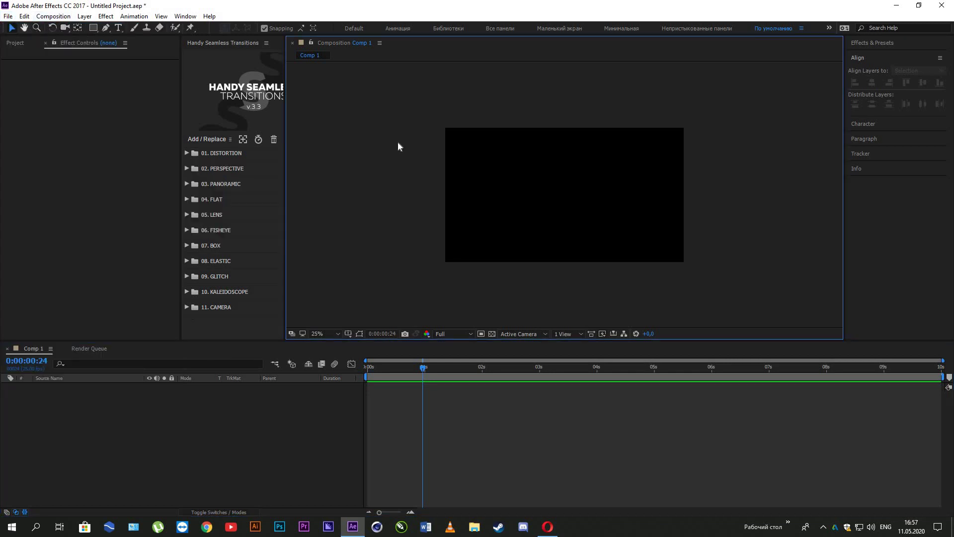
right_click(370, 213)
mouse_move(432, 217)
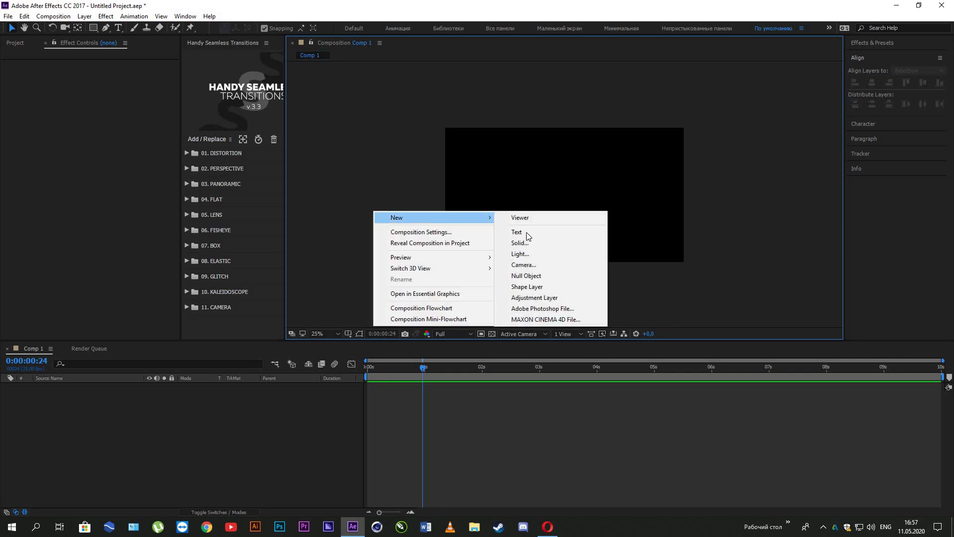
click(123, 22)
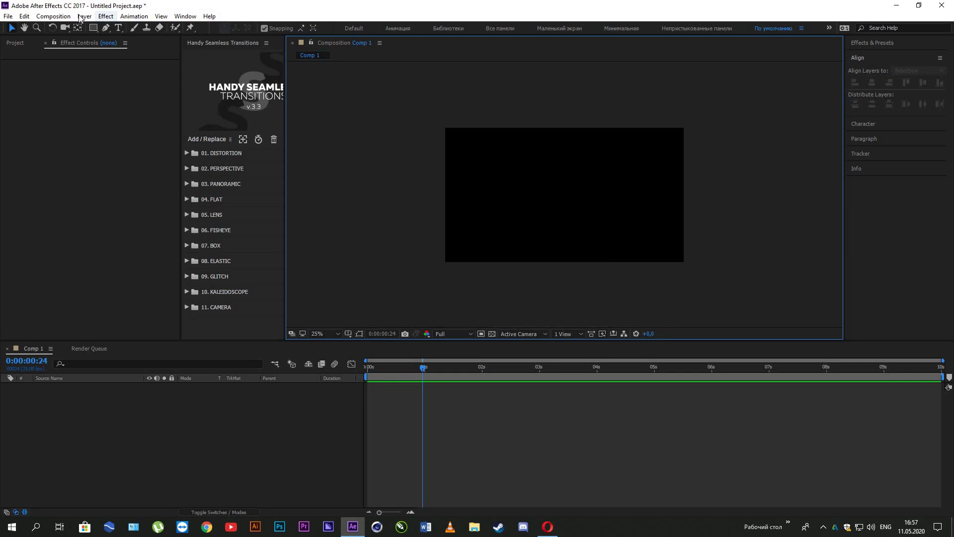
click(84, 16)
mouse_move(105, 33)
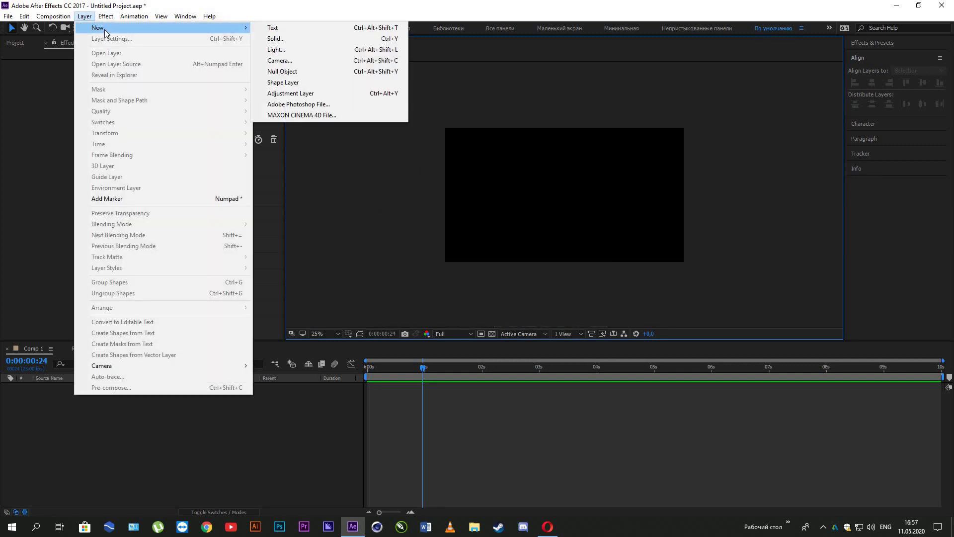
- Create a full-frame 1920×1080 solid named 'BG' coloured medium blue
click(285, 41)
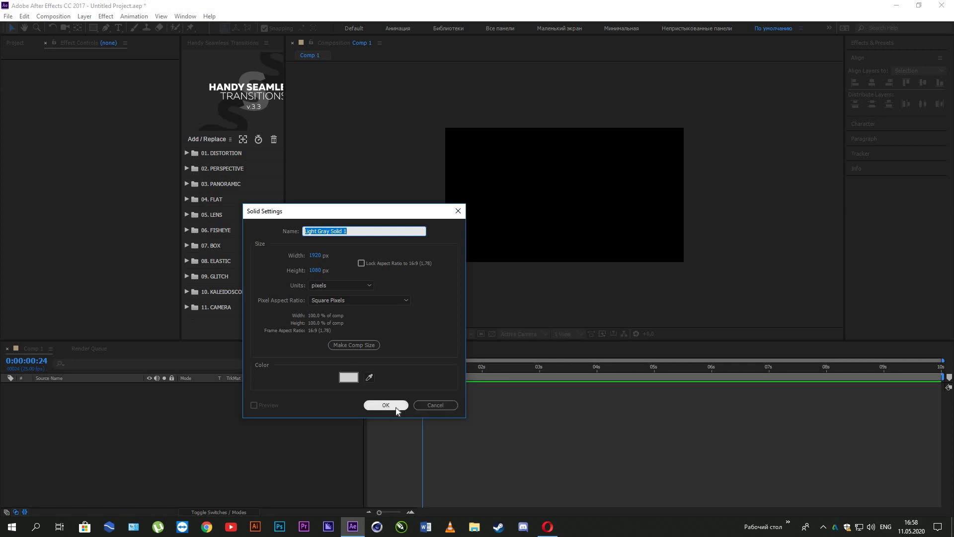
text(BG)
click(349, 377)
click(370, 207)
drag(492, 225, 490, 205)
mouse_move(421, 198)
mouse_down()
mouse_move(405, 192)
mouse_move(404, 181)
mouse_move(421, 199)
mouse_up()
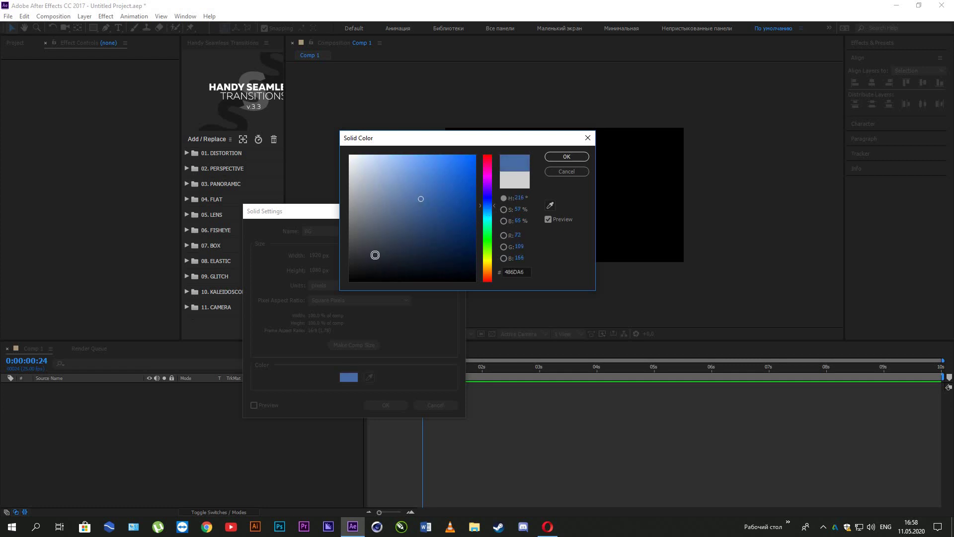
click(566, 157)
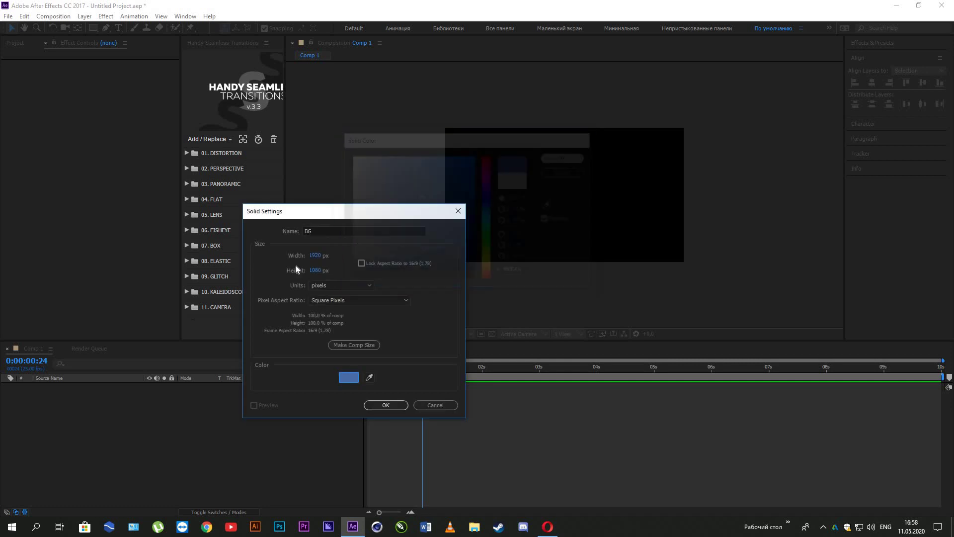
click(320, 230)
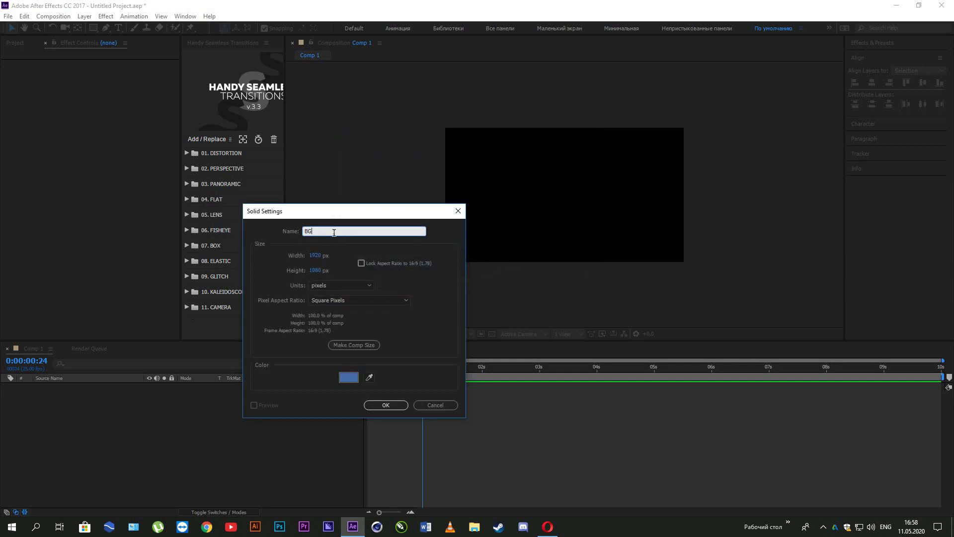
drag(327, 211, 298, 121)
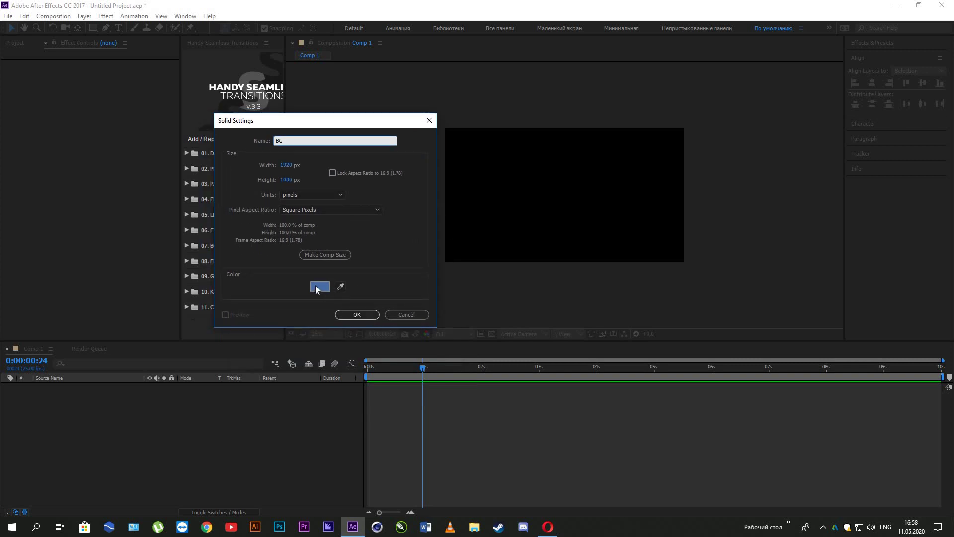
click(356, 314)
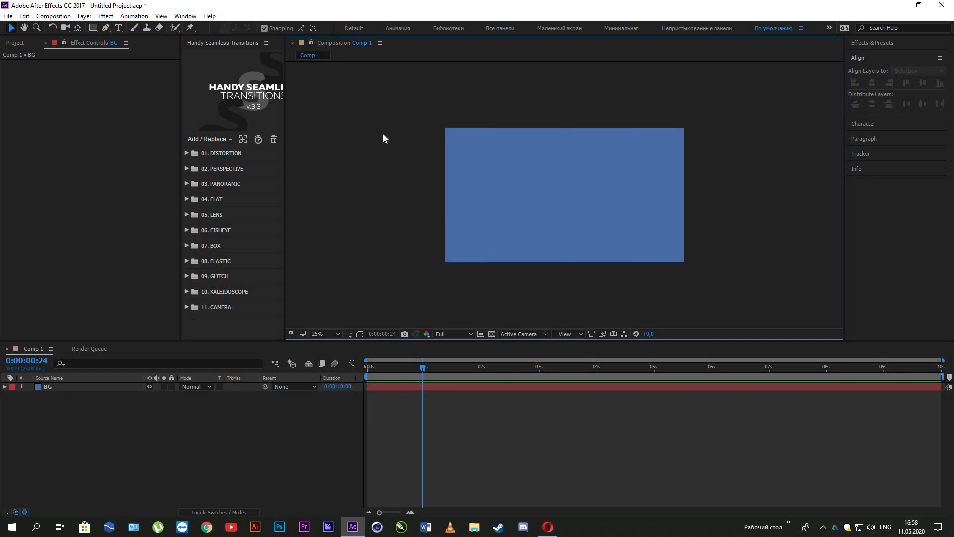
- Add a white text layer reading 'MAXAT BAKE', correcting the typo while typing
click(120, 28)
click(501, 159)
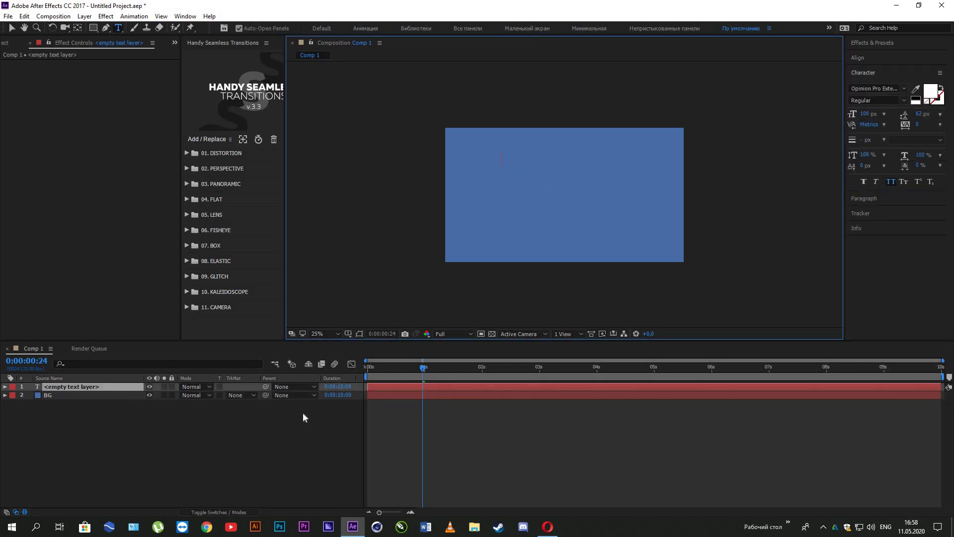
key(Escape)
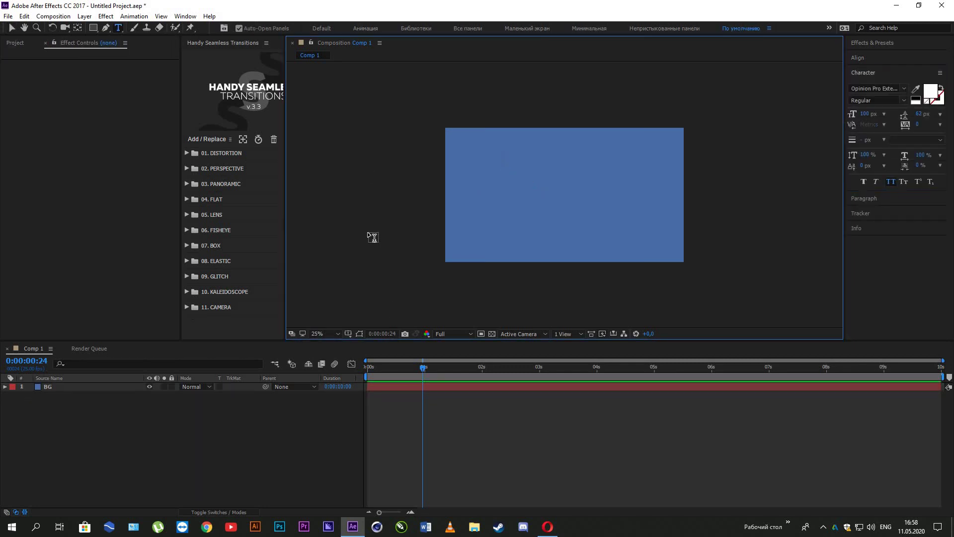
click(84, 16)
mouse_move(184, 29)
click(306, 29)
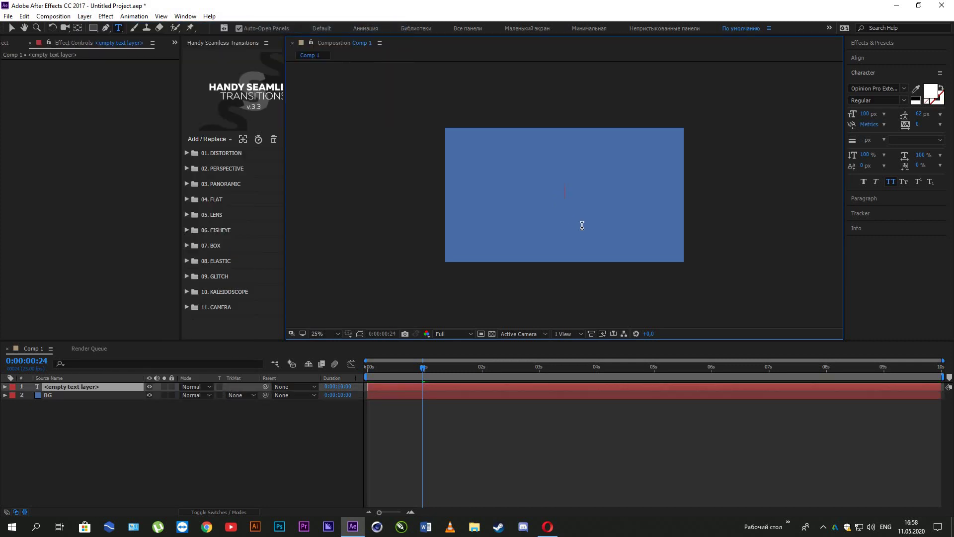
text(MAX)
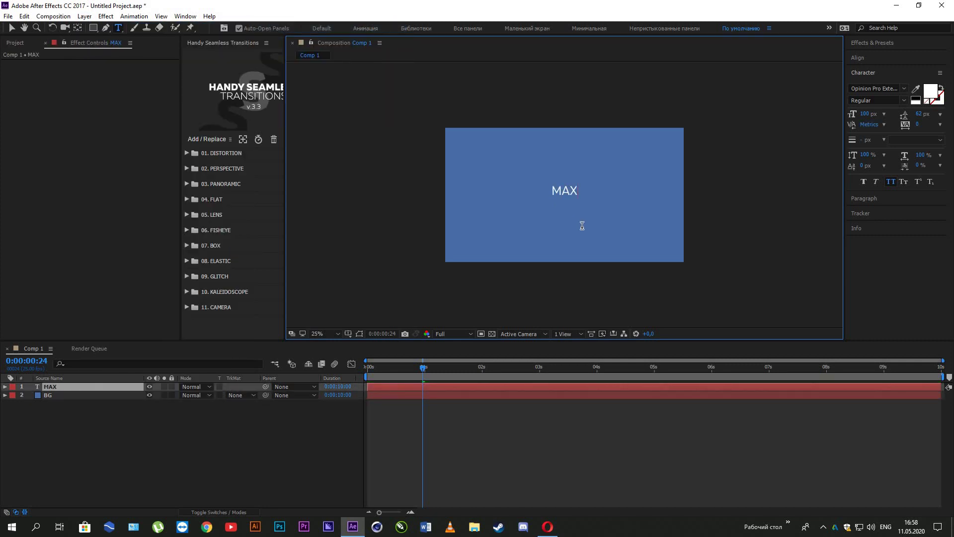
text(R)
text(AT)
key(BackSpace)
key(BackSpace)
key(BackSpace)
text(AT BAKE)
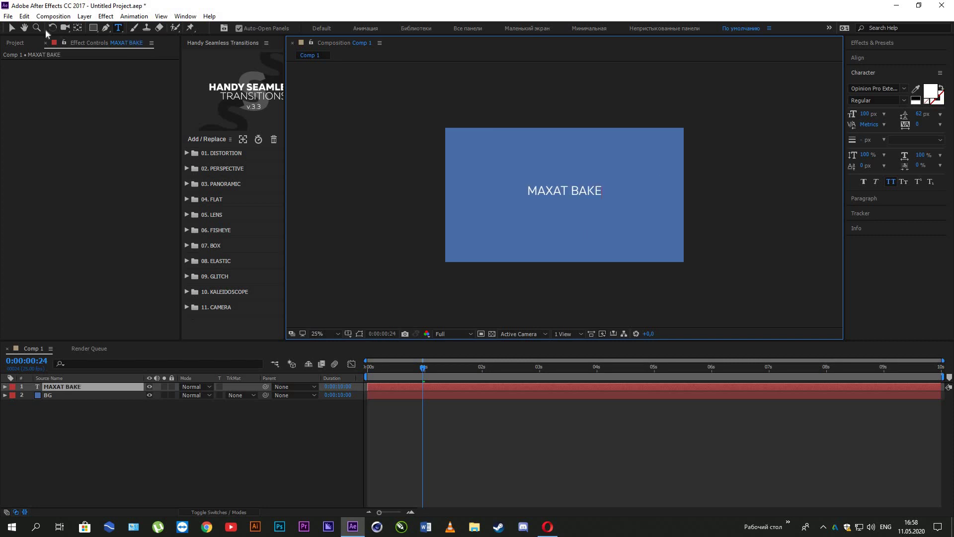
key(Escape)
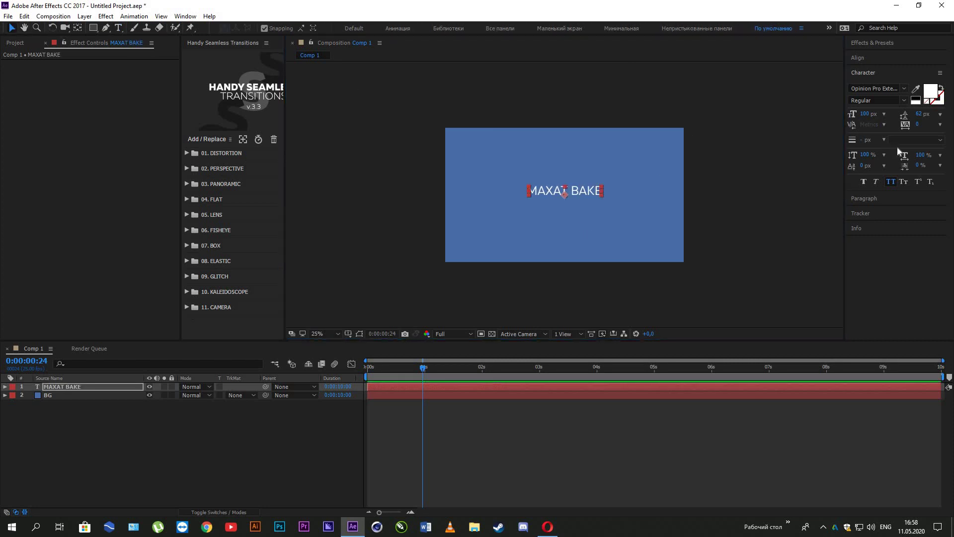
- Make the title Bold, 152 px and All Caps, then move it higher in the comp
click(904, 100)
click(876, 243)
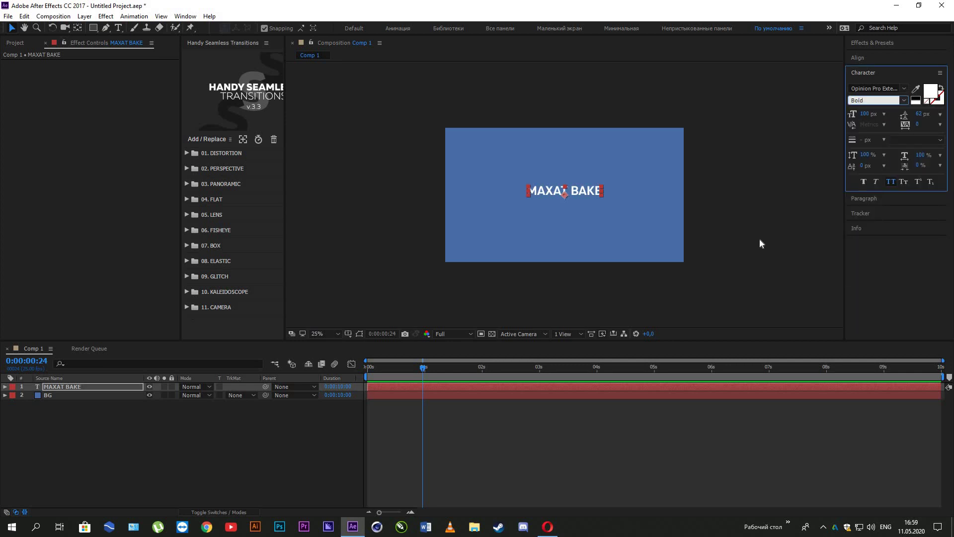
drag(868, 118, 898, 142)
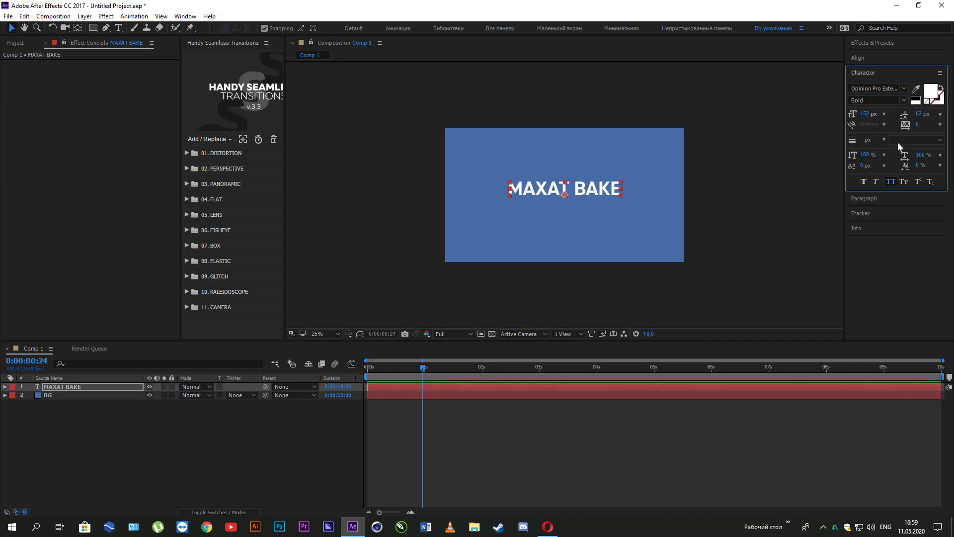
click(891, 181)
key(period)
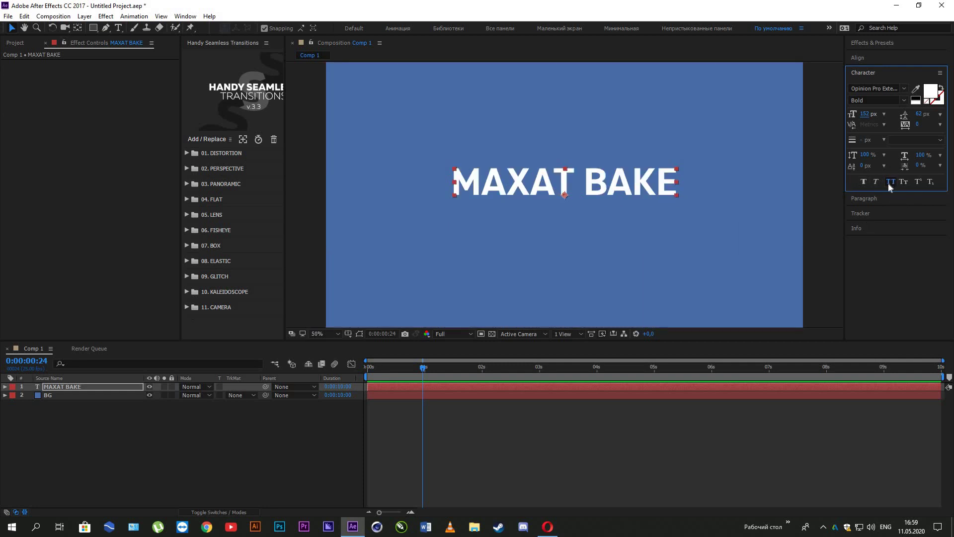
double_click(593, 177)
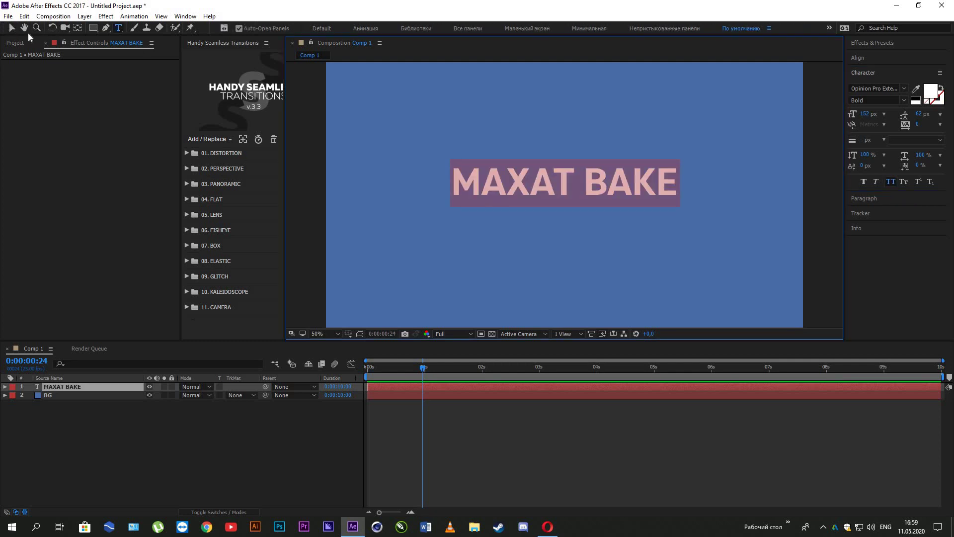
click(12, 27)
drag(515, 172, 515, 150)
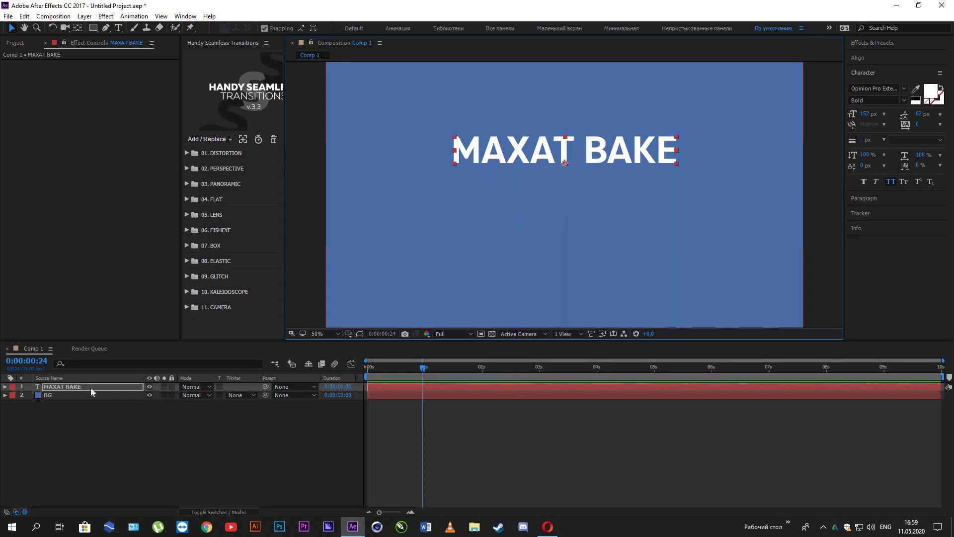
- Duplicate the title layer and move the copy below the original
click(58, 386)
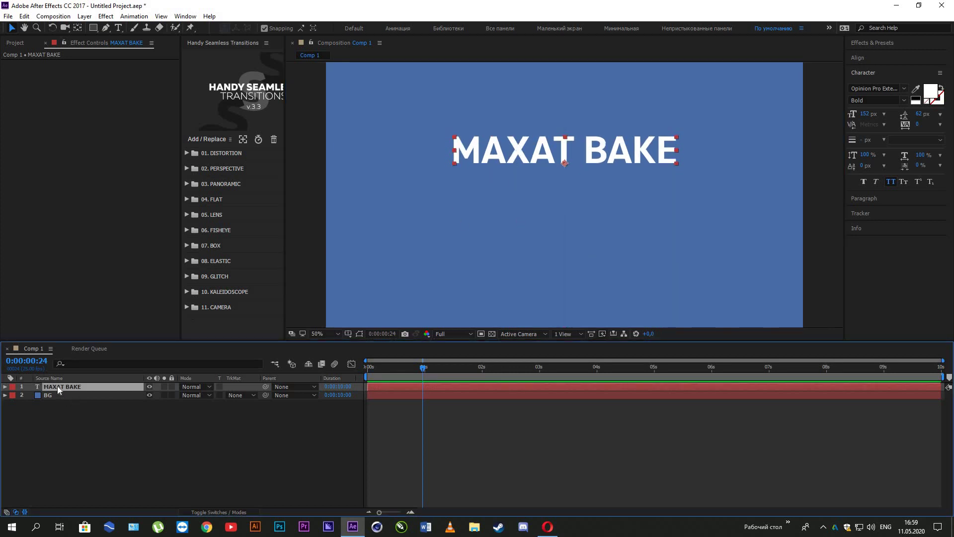
click(53, 16)
mouse_move(23, 18)
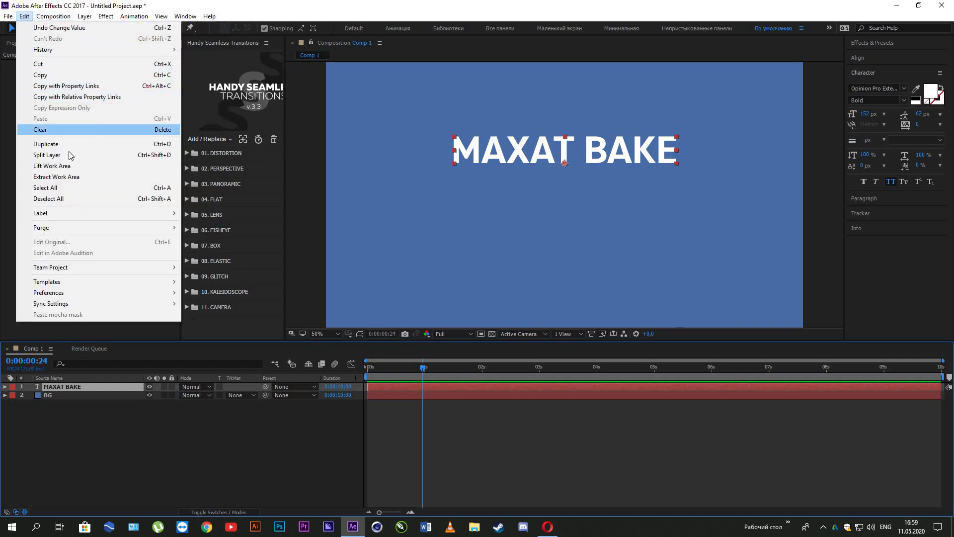
click(157, 144)
click(62, 395)
click(67, 387)
drag(566, 148, 565, 192)
- Turn off All Caps and type 'Maxat' as a new text line below the title
key(ctrl+t)
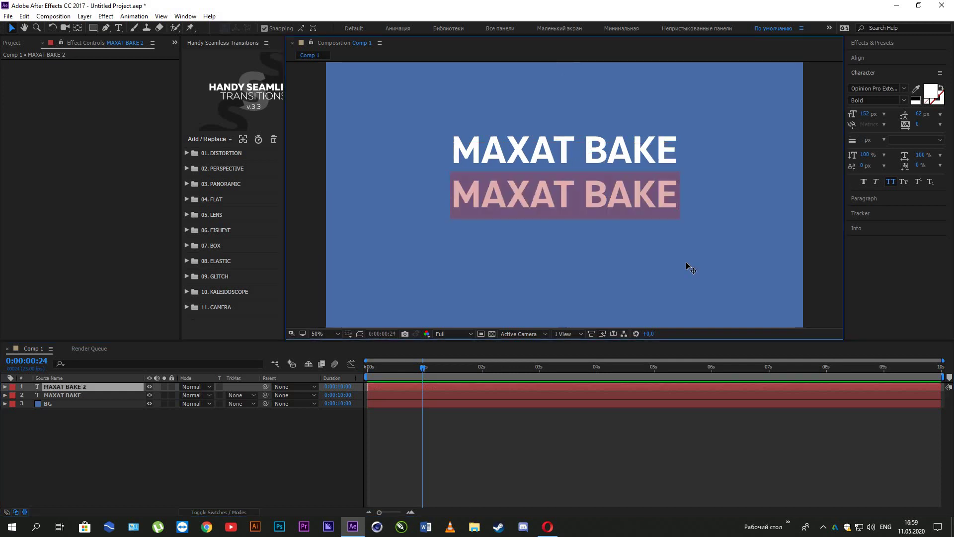
text(Max)
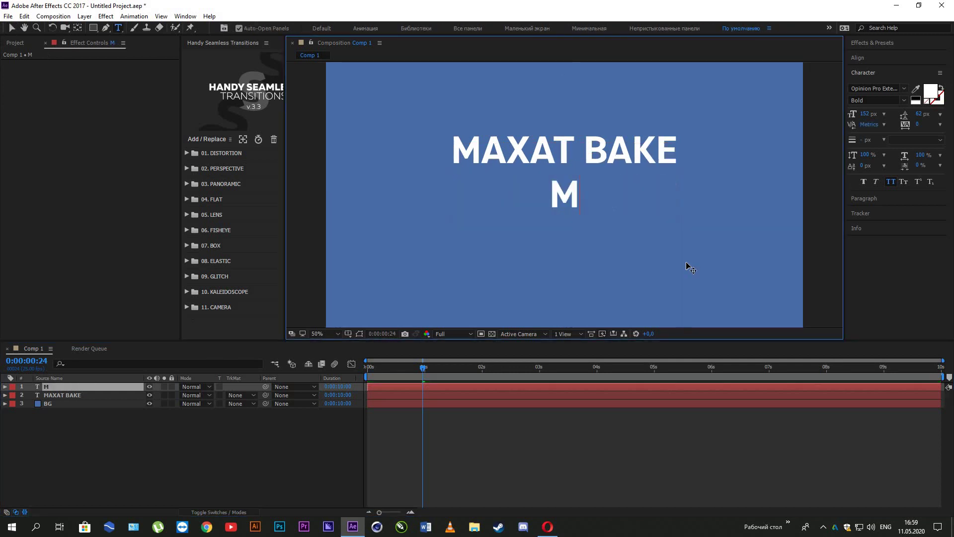
key(BackSpace)
key(BackSpace)
key(BackSpace)
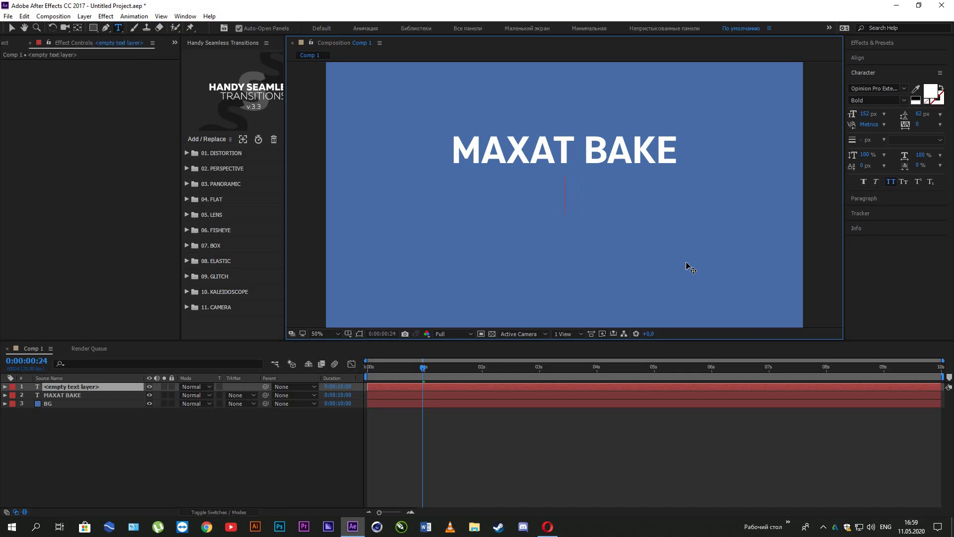
click(891, 181)
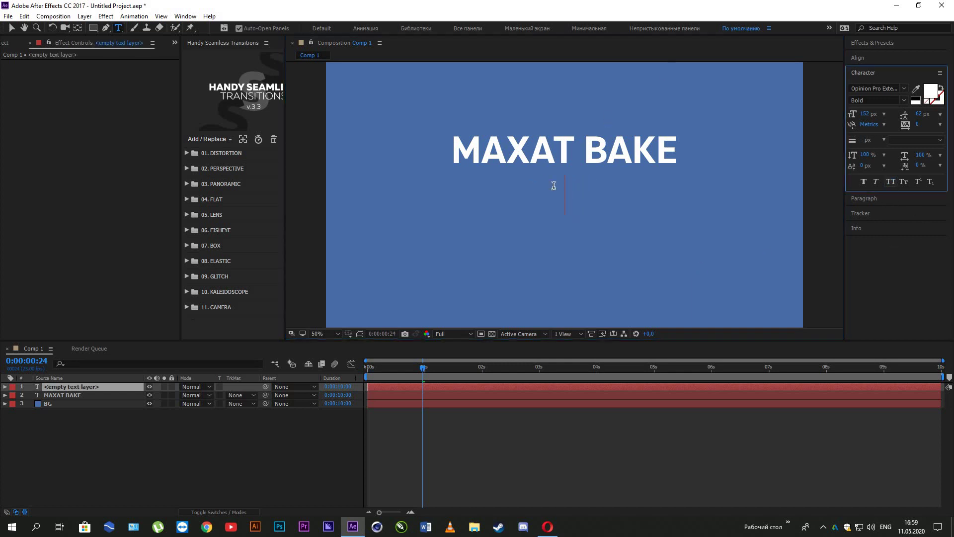
click(535, 208)
text(max)
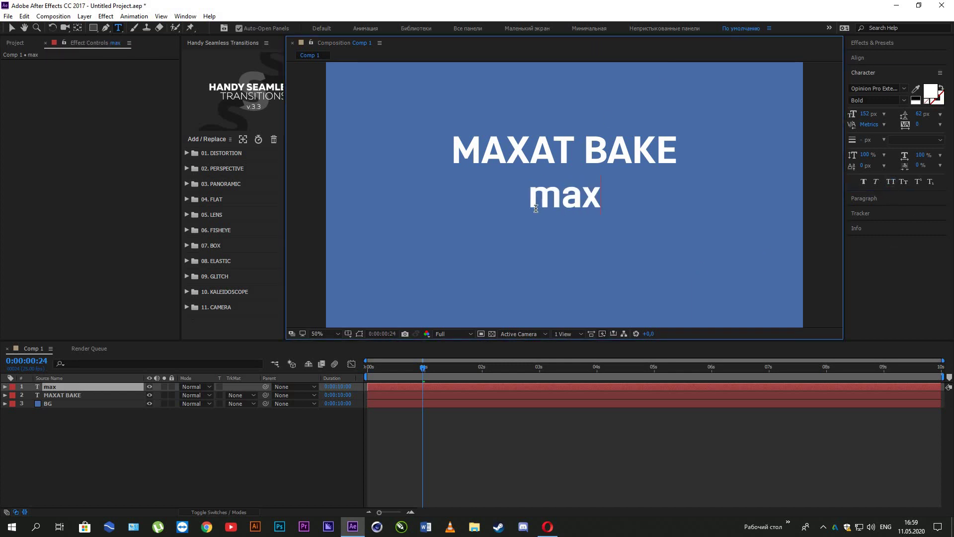
key(BackSpace)
key(BackSpace)
key(BackSpace)
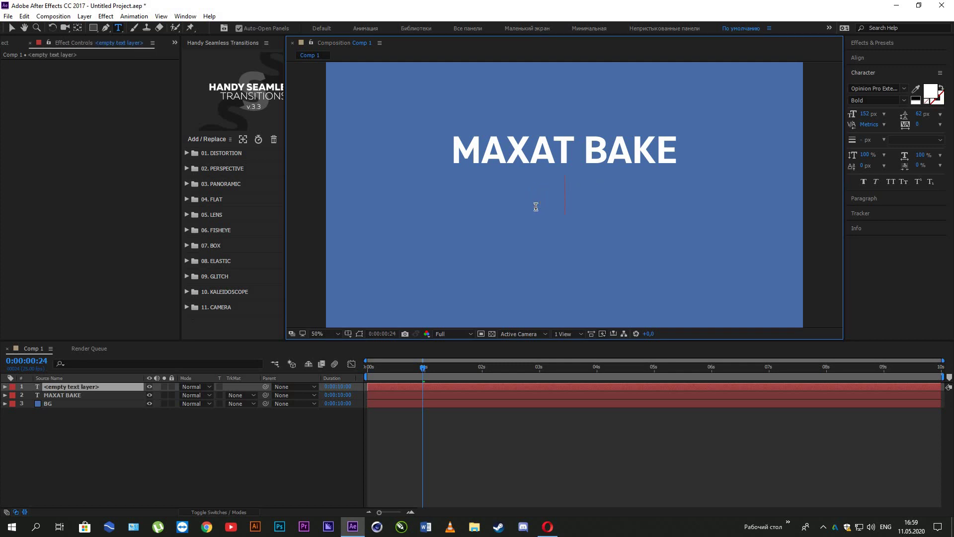
text(Maxat)
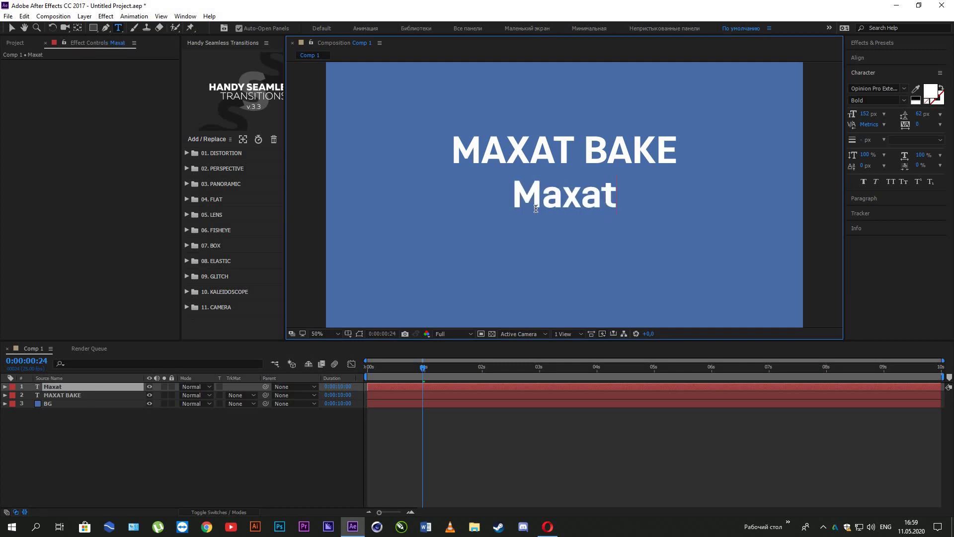
click(16, 27)
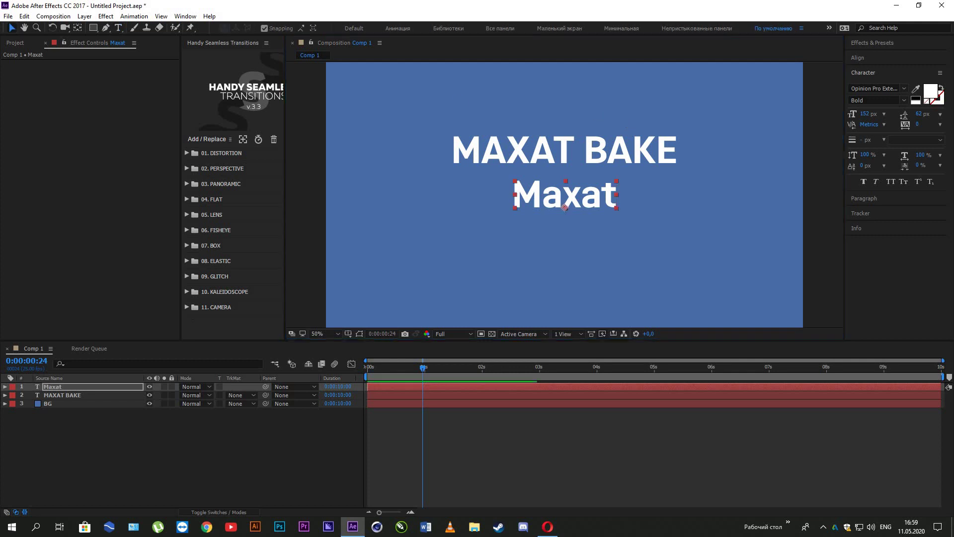
- Set MAXAT to All Caps in upright Thin style, placed just under MAXAT BAKE
click(890, 180)
click(890, 181)
key(ctrl+z)
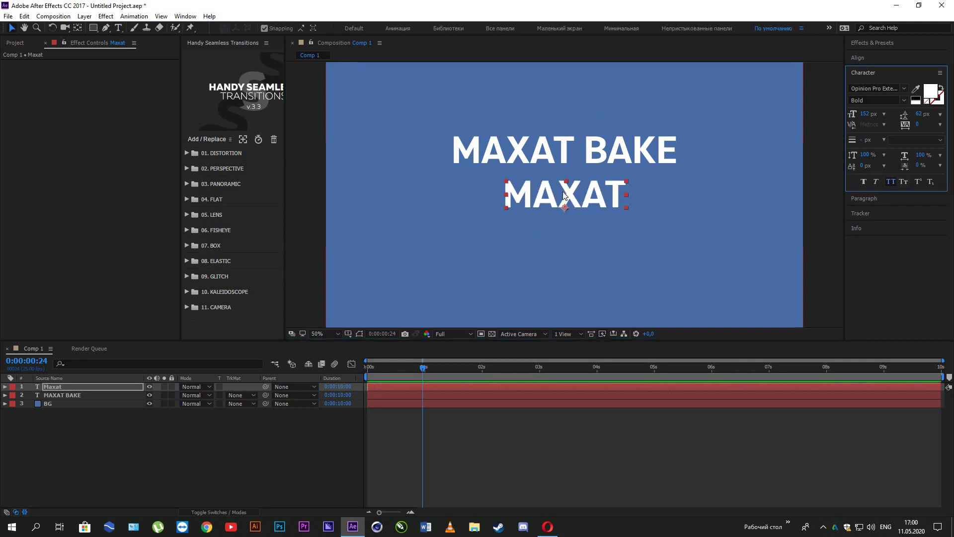
drag(558, 215, 559, 241)
click(904, 100)
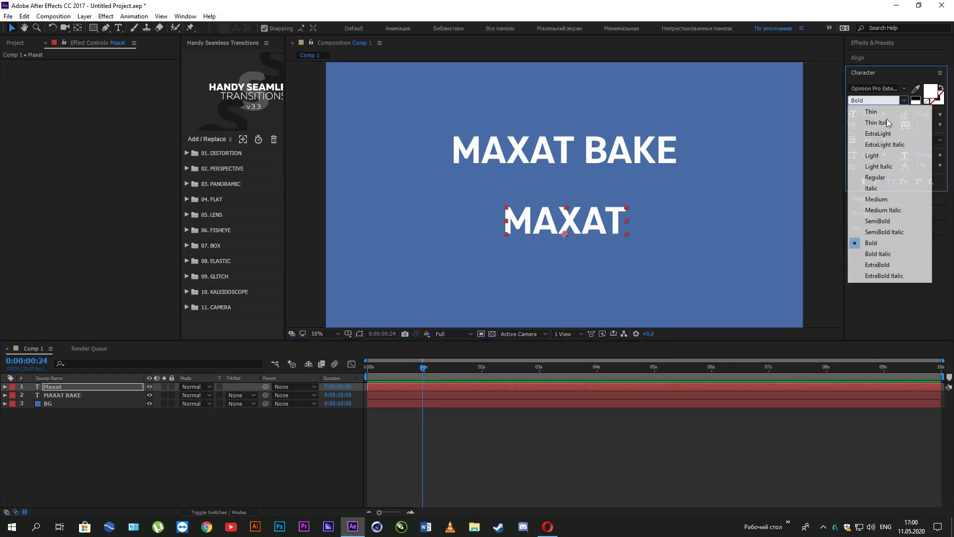
click(872, 111)
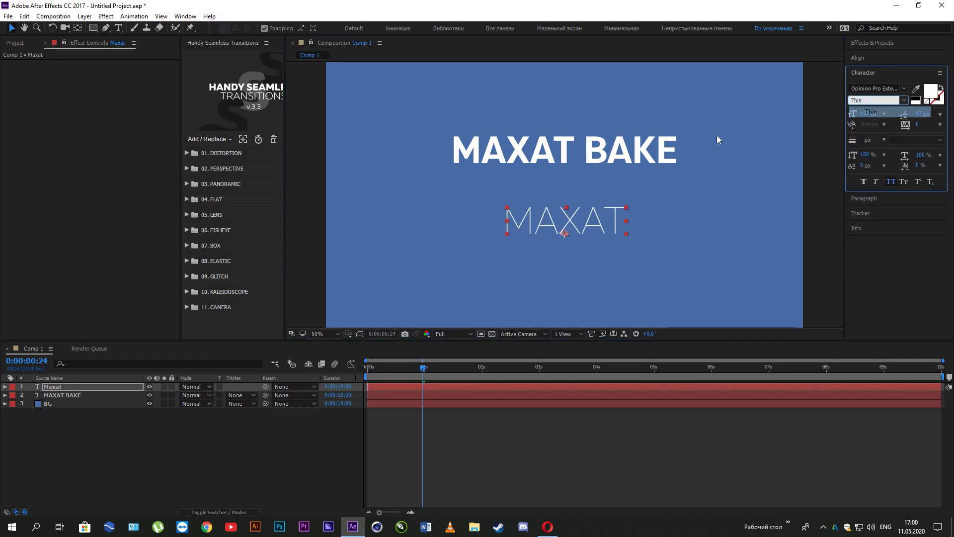
click(903, 102)
click(893, 122)
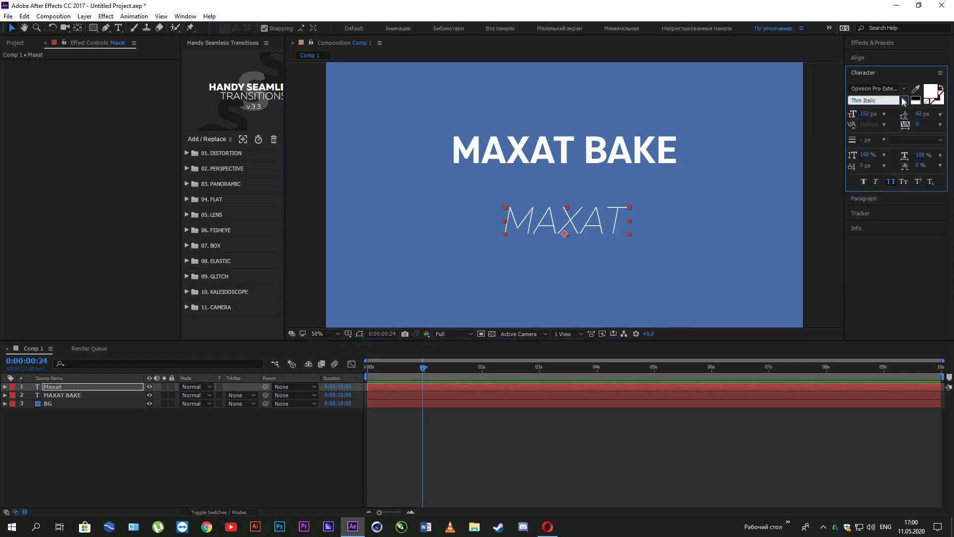
click(903, 99)
click(872, 111)
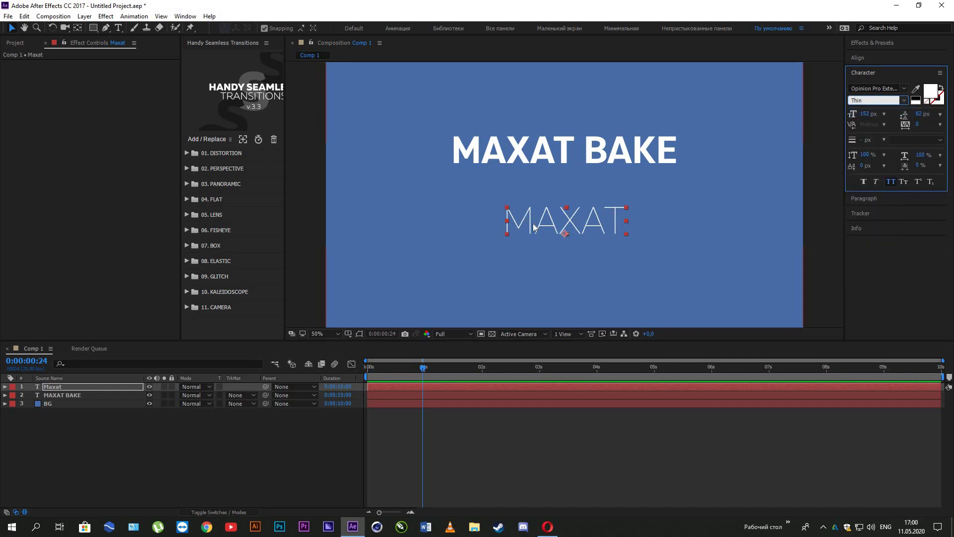
drag(550, 216, 552, 185)
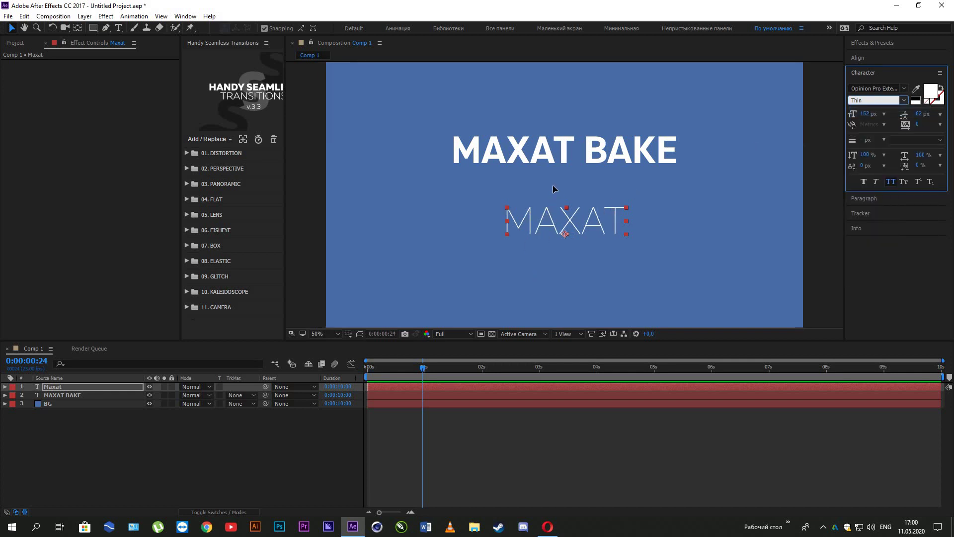
click(415, 414)
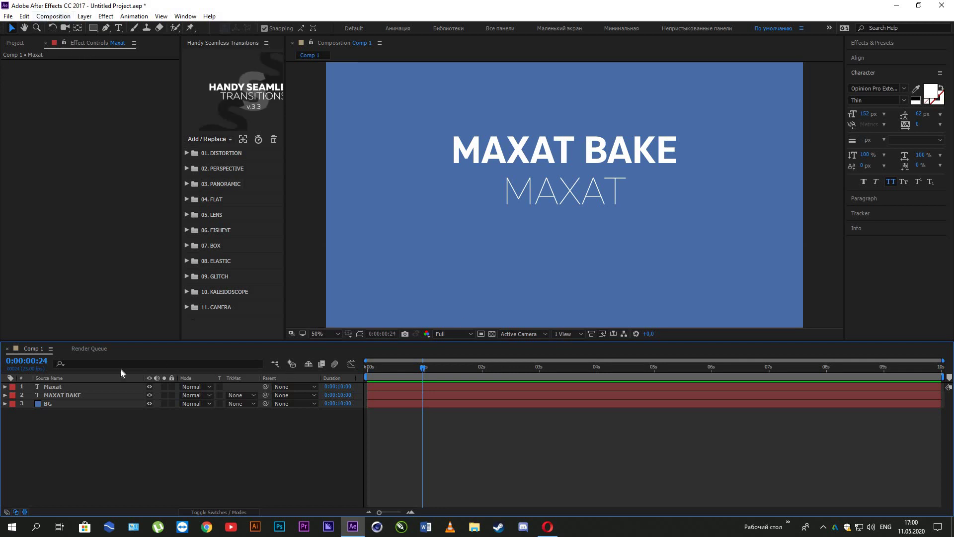
- Select the Maxat layer and twirl open its Transform properties
click(53, 388)
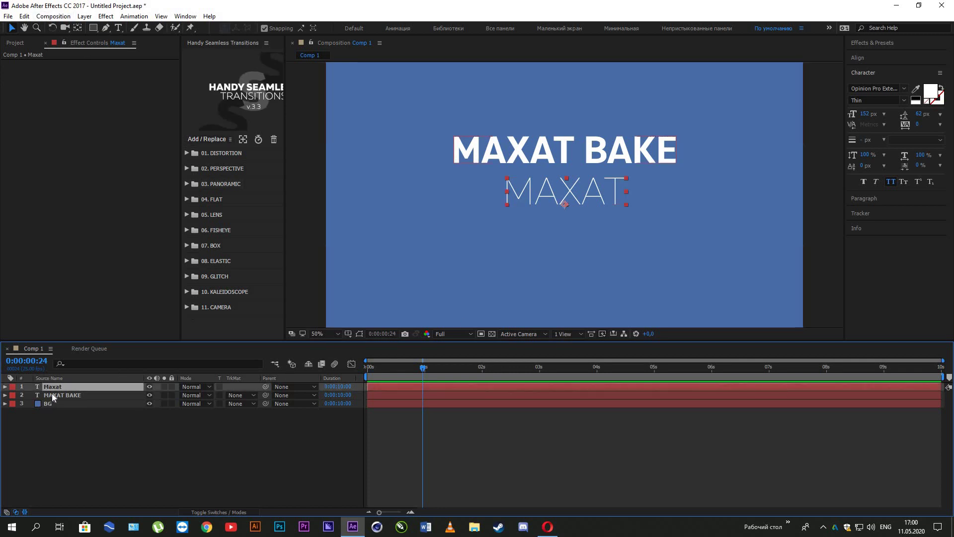
click(9, 395)
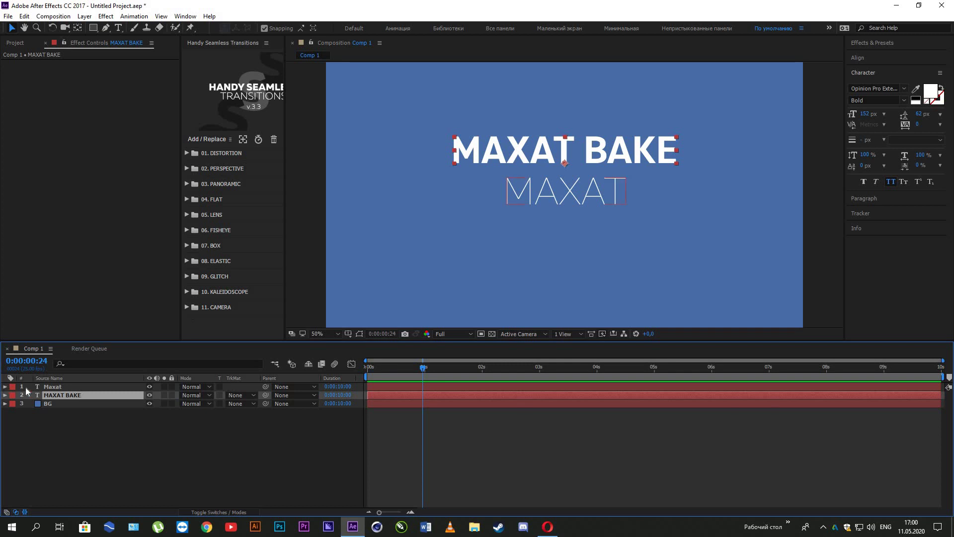
click(54, 388)
click(5, 386)
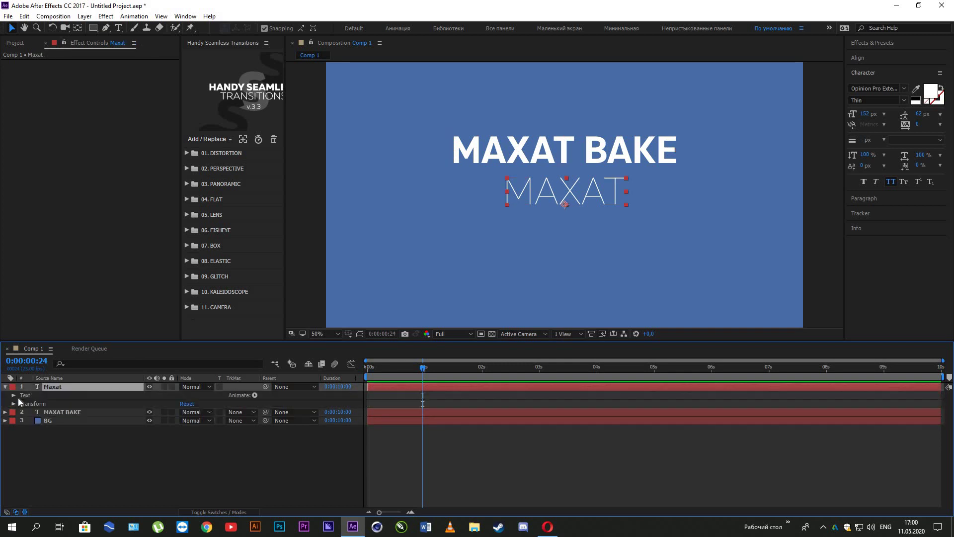
click(13, 395)
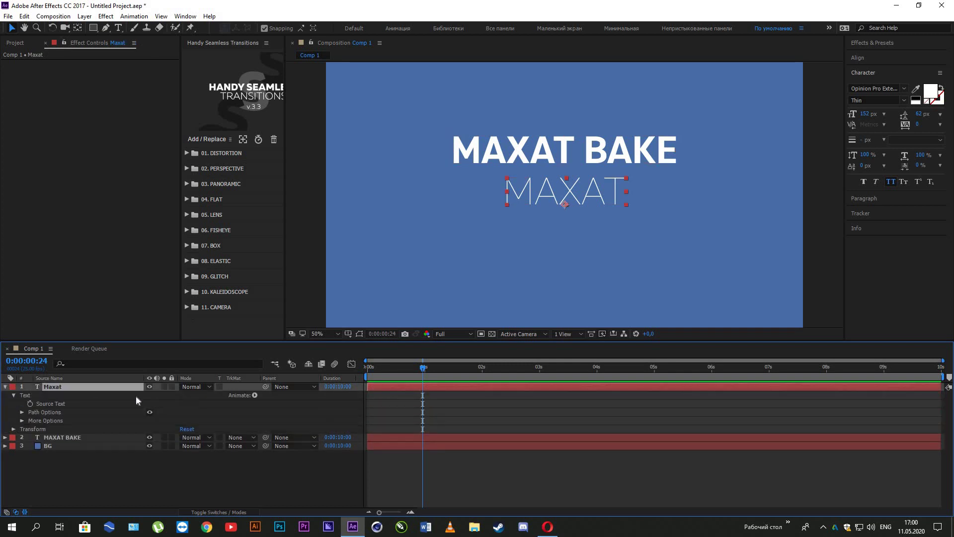
click(13, 395)
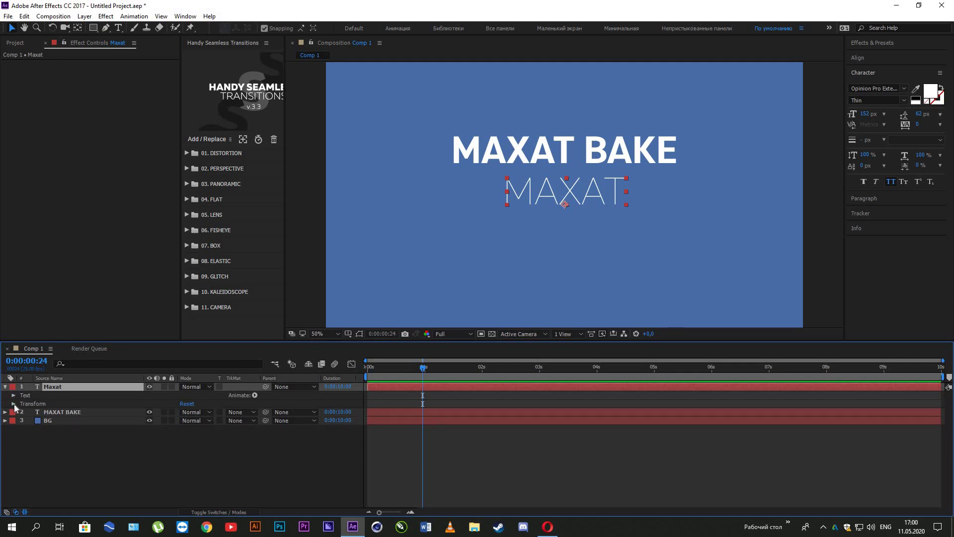
click(13, 403)
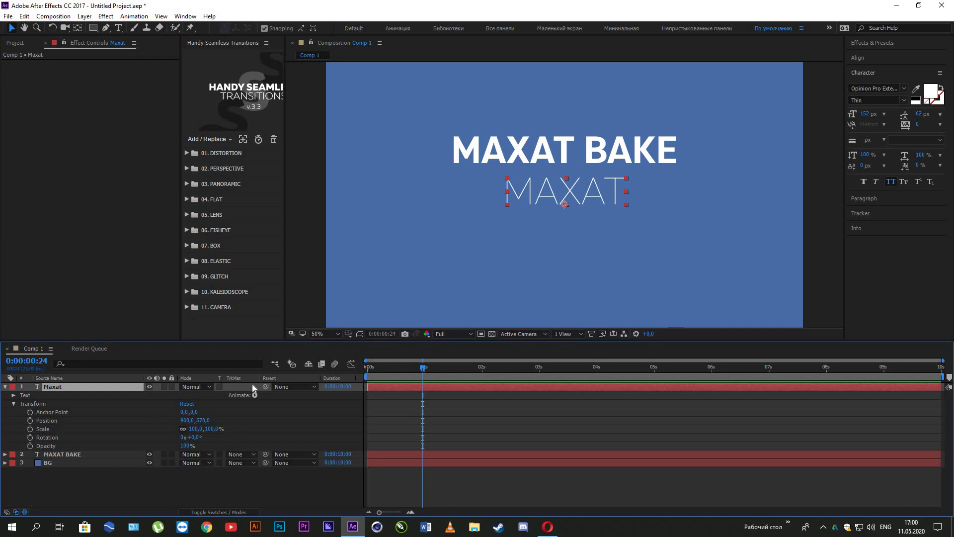
- Try moving MAXAT's anchor point by scrubbing and with the Pan Behind tool, undoing each change
mouse_move(184, 412)
mouse_down()
mouse_move(226, 436)
mouse_move(197, 422)
mouse_up()
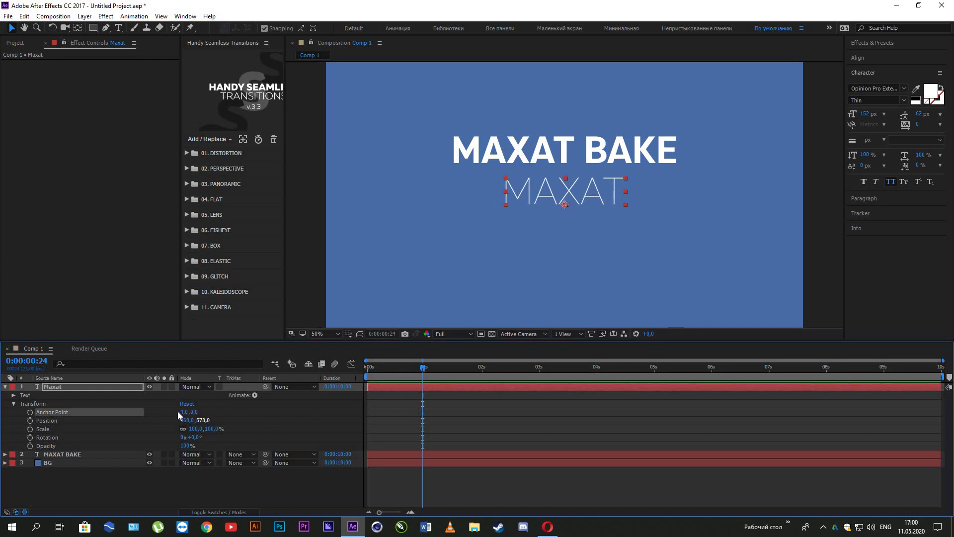
key(ctrl+z)
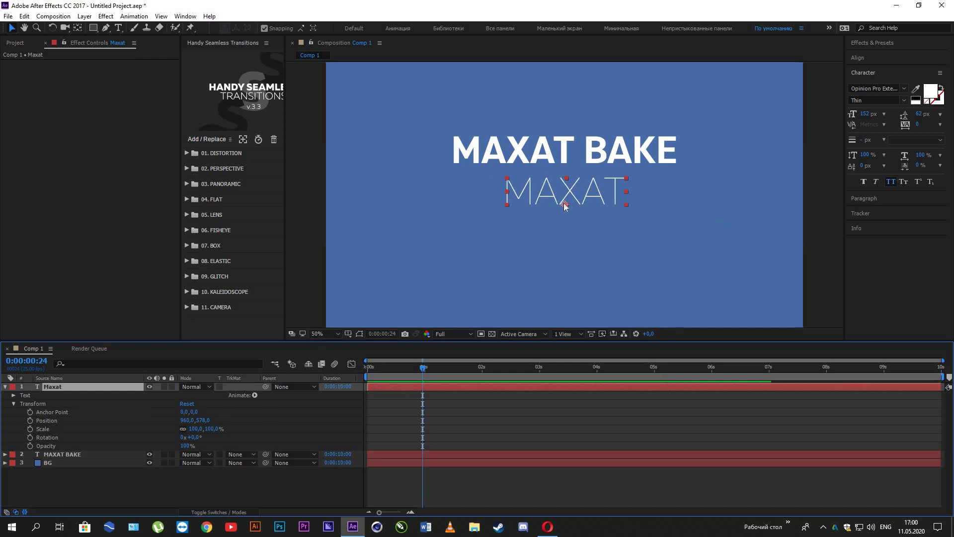
key(t)
key(y)
click(640, 212)
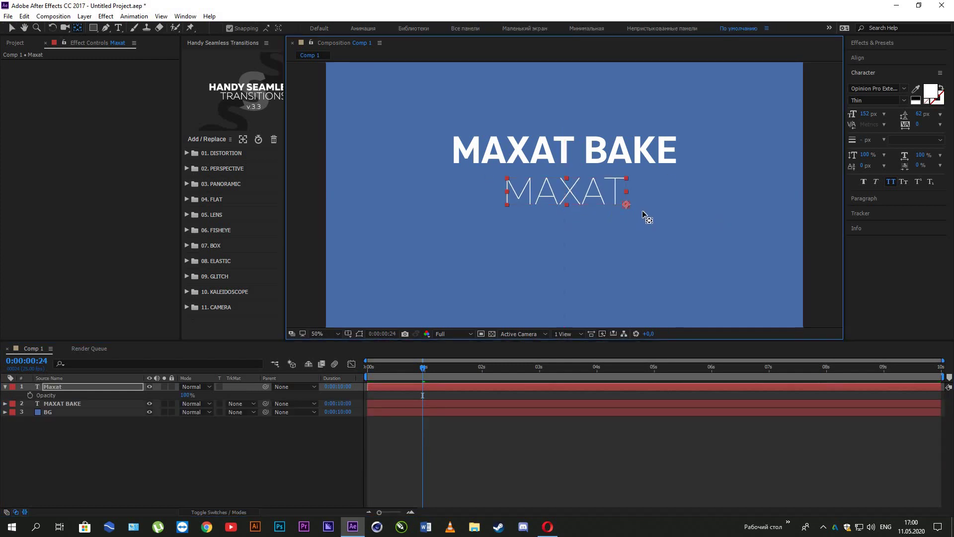
drag(564, 204, 626, 191)
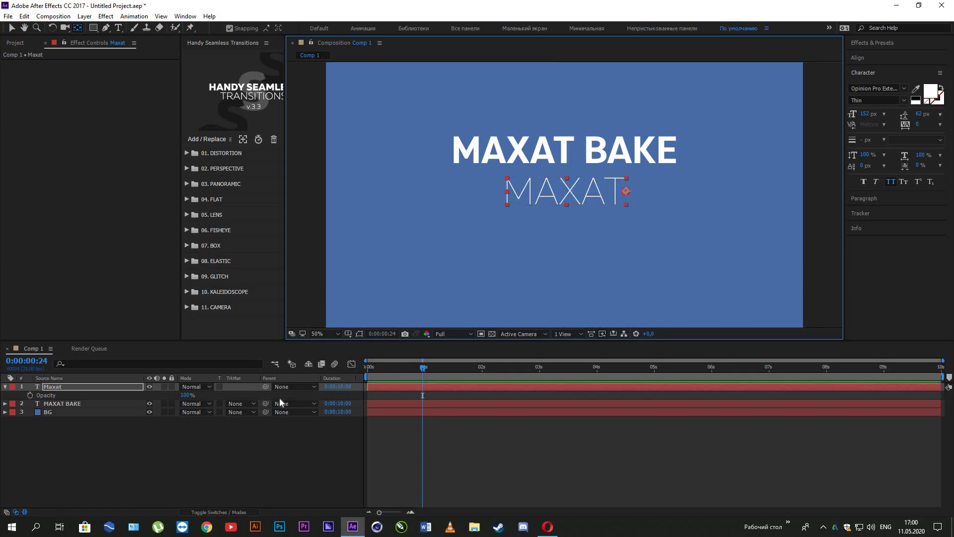
click(151, 389)
key(ctrl+z)
key(ctrl+z)
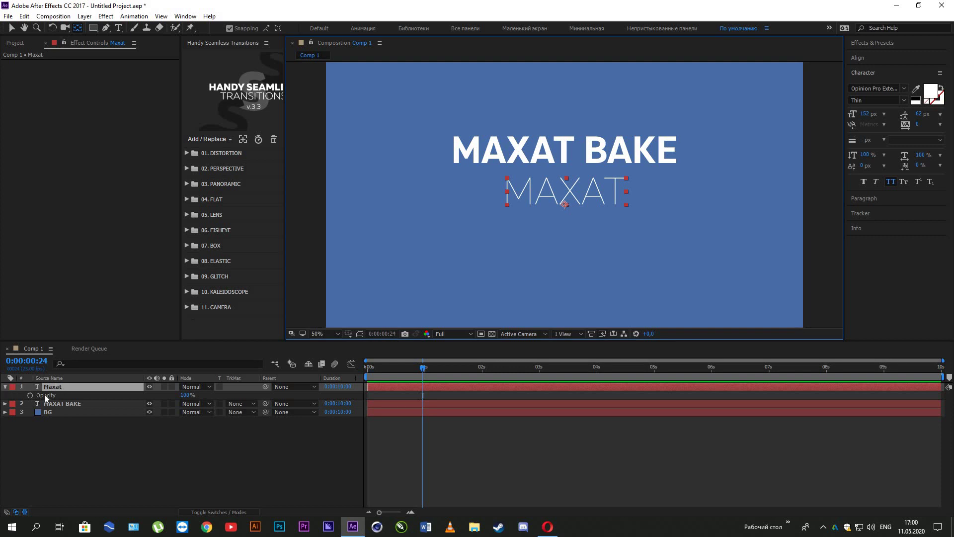
- Test sliding MAXAT right and scaling it to 83%, undoing both back to defaults
click(5, 386)
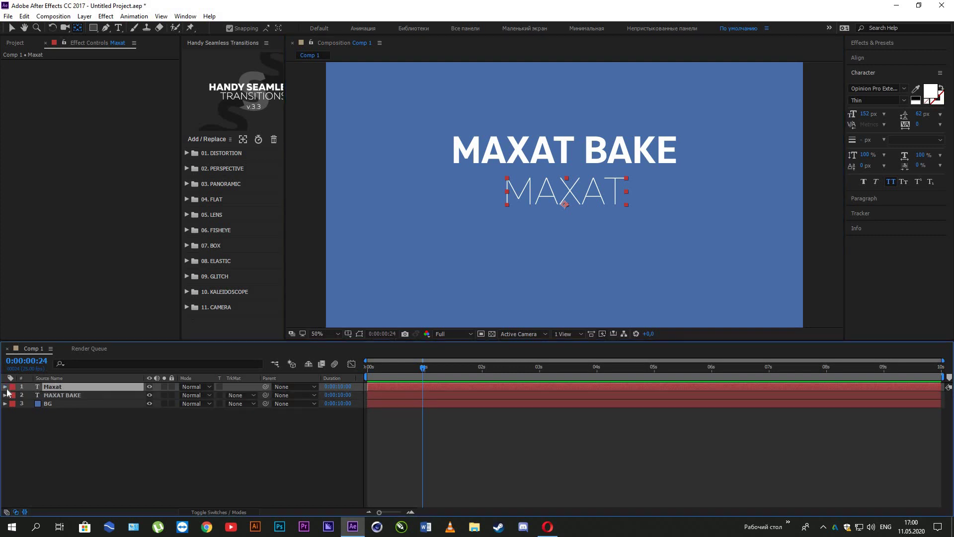
click(5, 386)
drag(185, 420, 296, 431)
key(ctrl+z)
drag(196, 428, 237, 461)
key(ctrl+z)
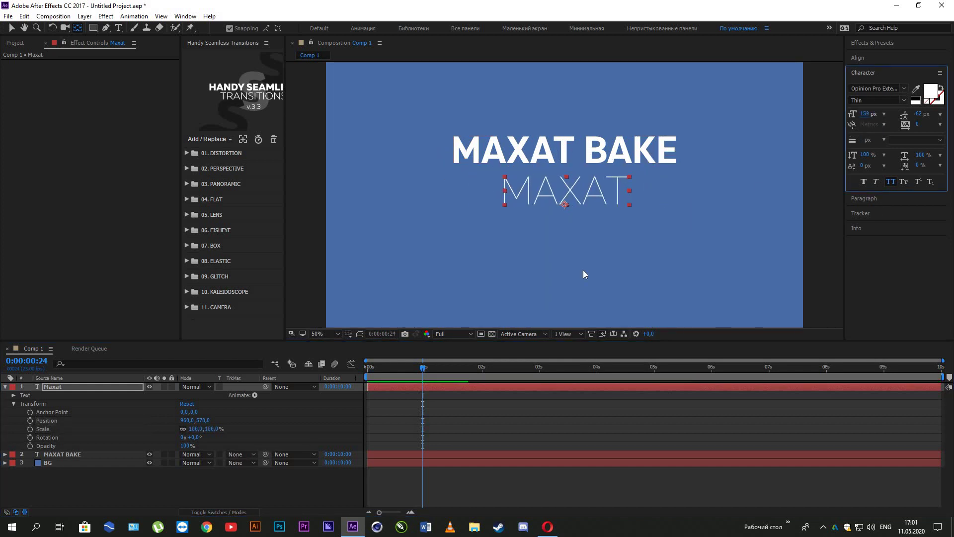
click(194, 428)
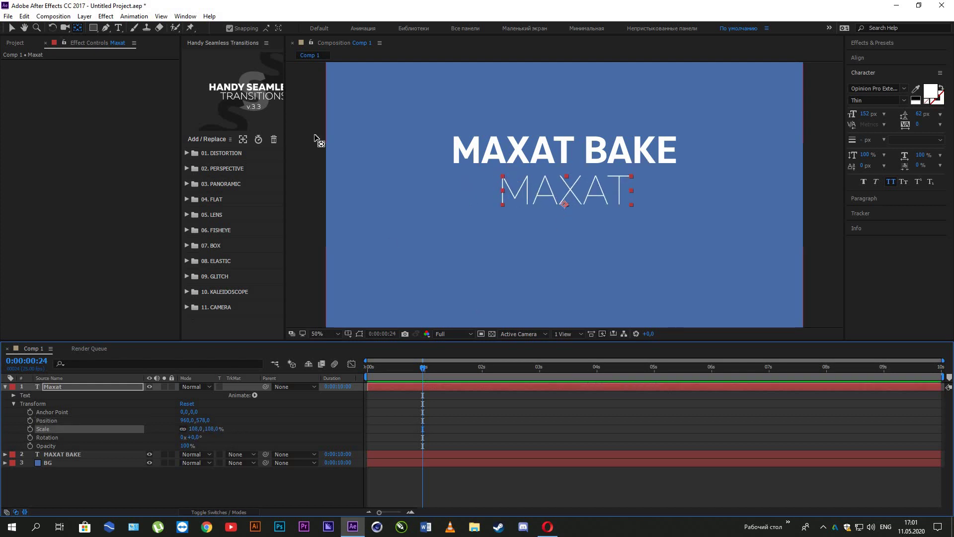
- Create a new 500×500 px solid coloured red (ff0000)
click(84, 17)
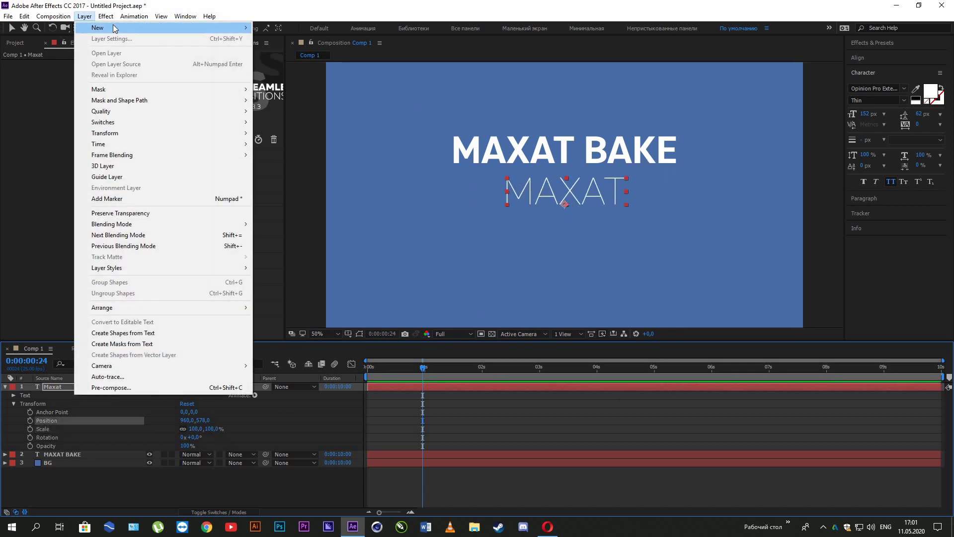
mouse_move(98, 28)
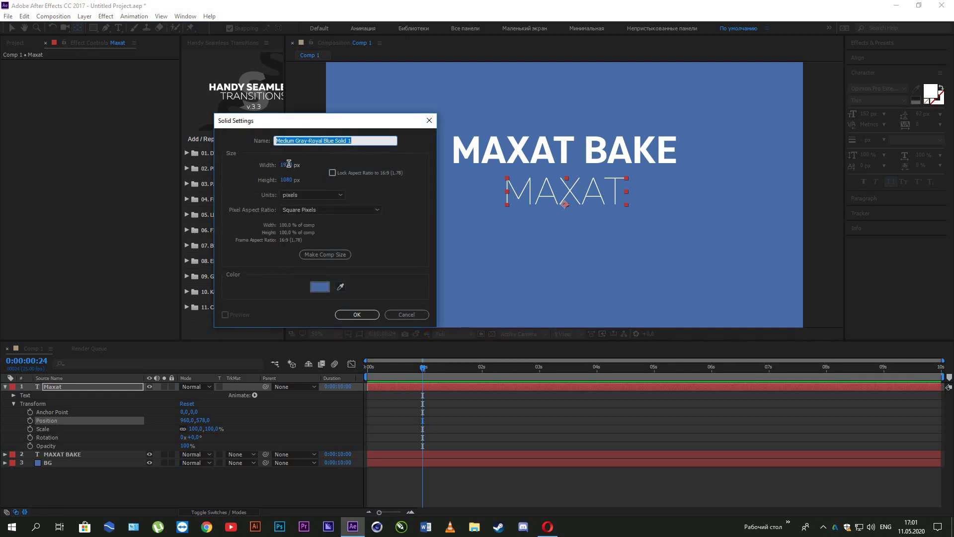
click(286, 165)
text(500)
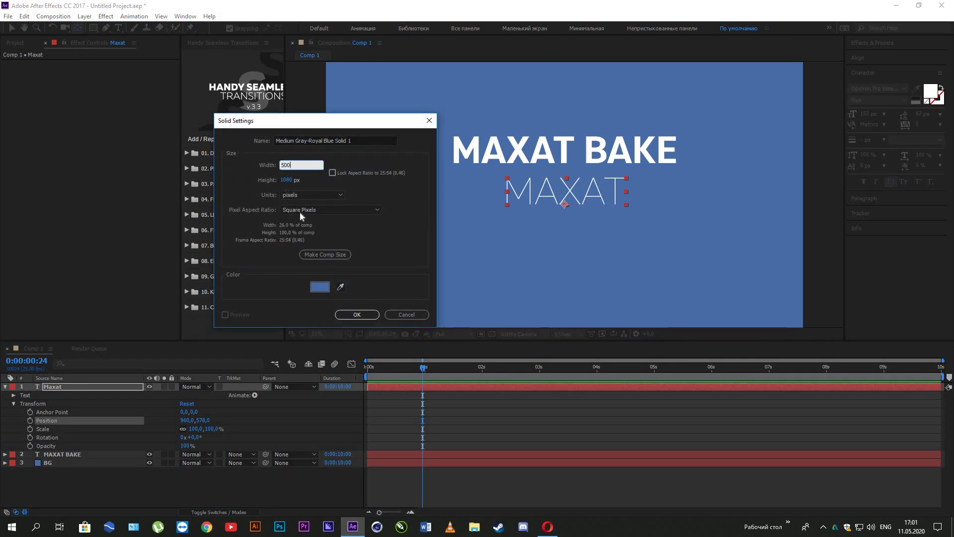
key(Tab)
text(500)
click(319, 287)
text(ff0000)
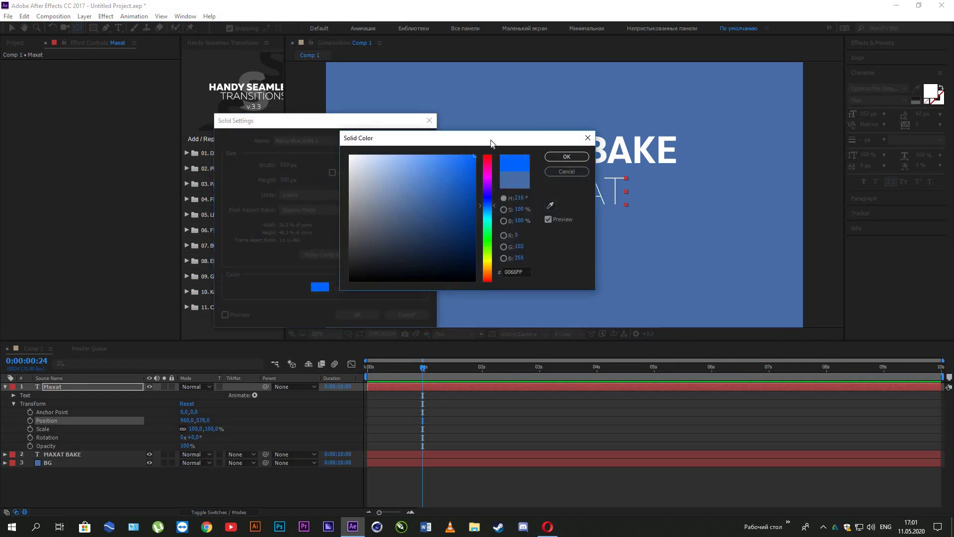
click(558, 160)
key(Return)
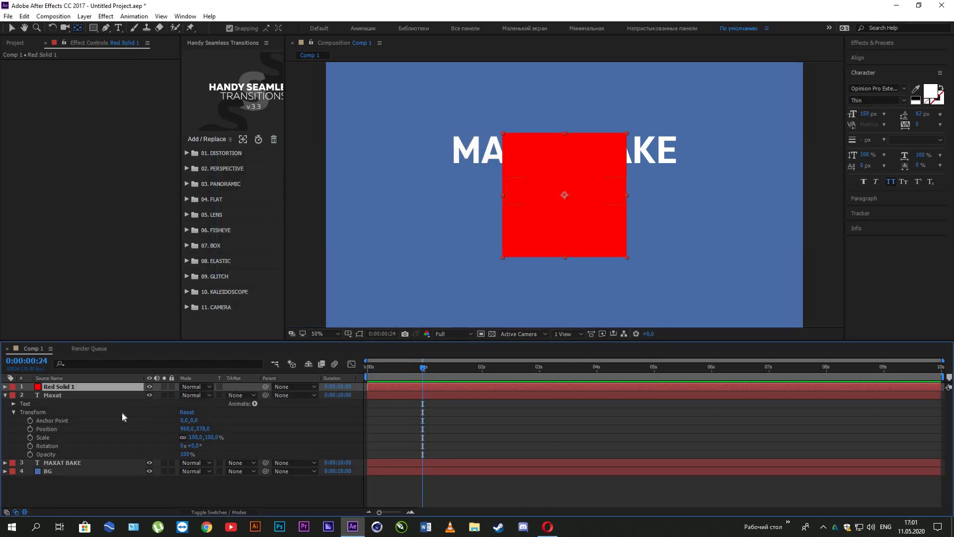
- Scrub Red Solid 1's scale, then delete the red solid layer
key(s)
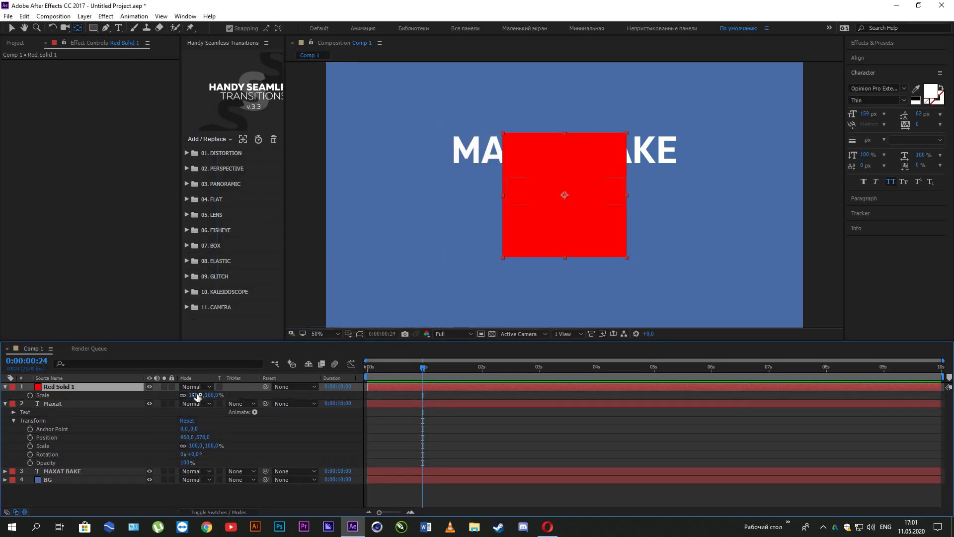
drag(251, 395, 82, 390)
click(80, 386)
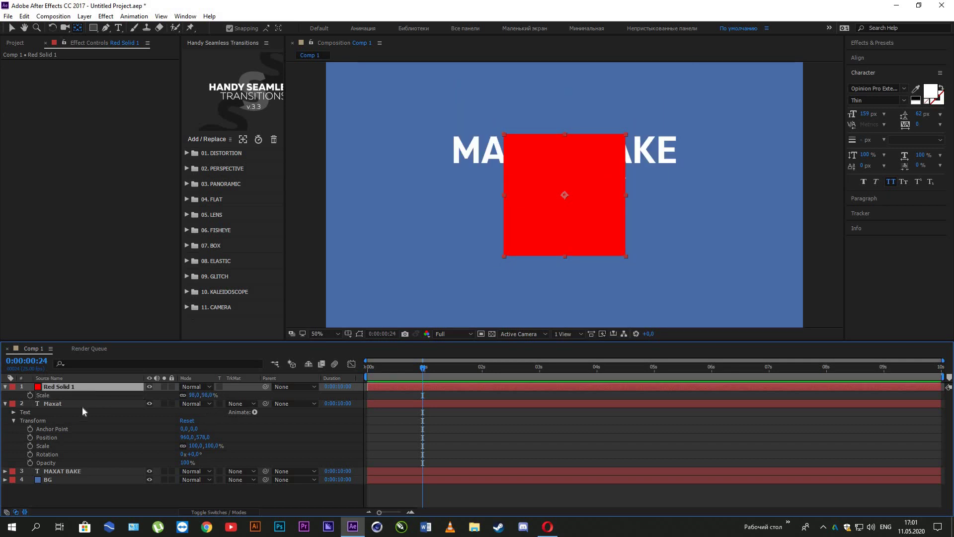
key(Delete)
click(55, 455)
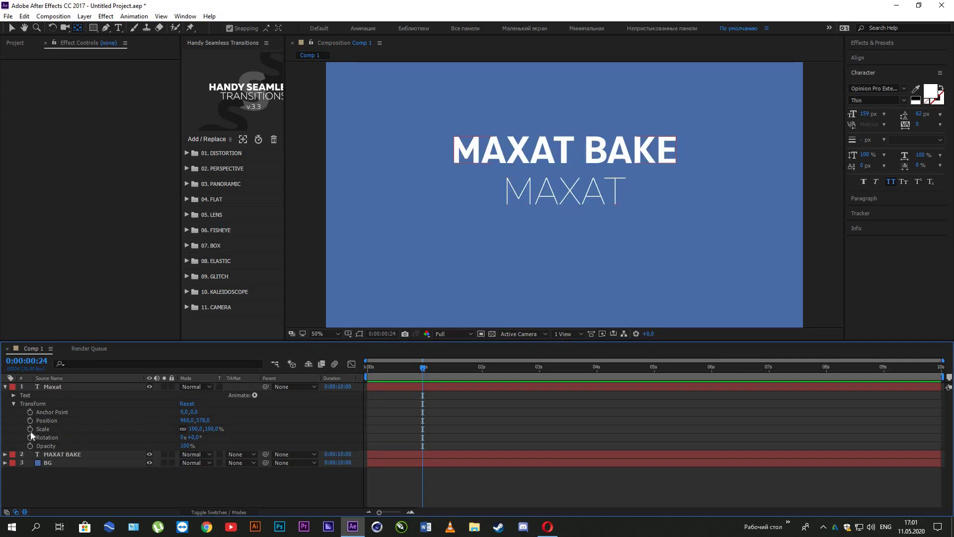
click(49, 436)
drag(194, 438, 417, 435)
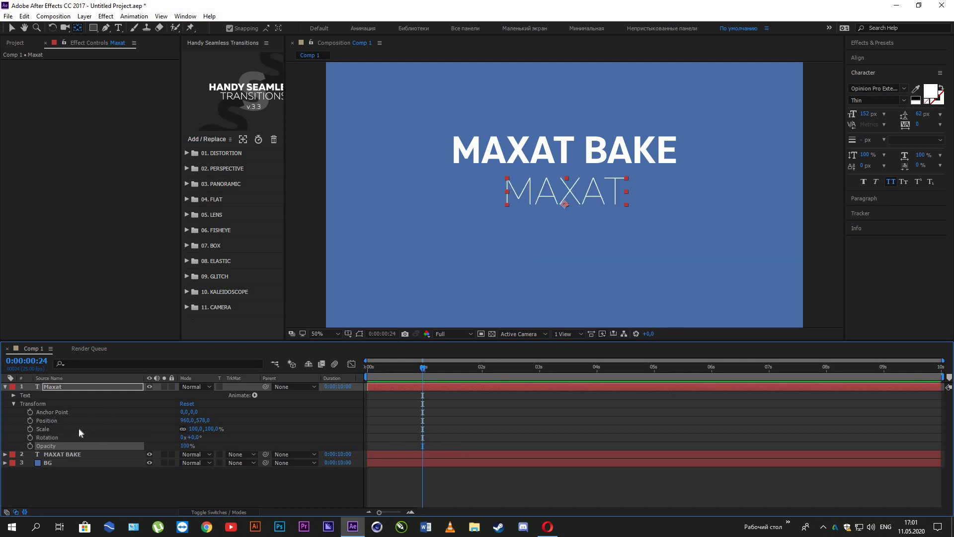
click(49, 423)
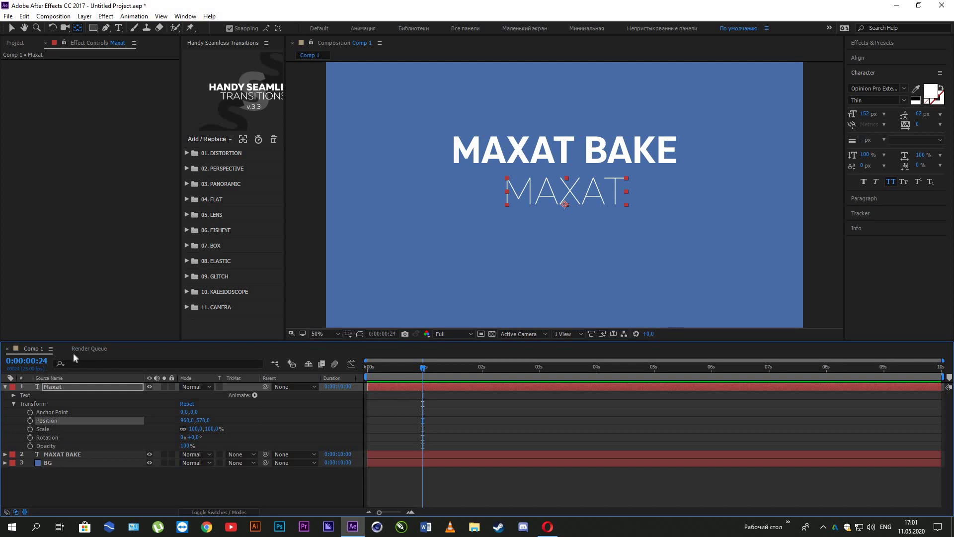
click(98, 334)
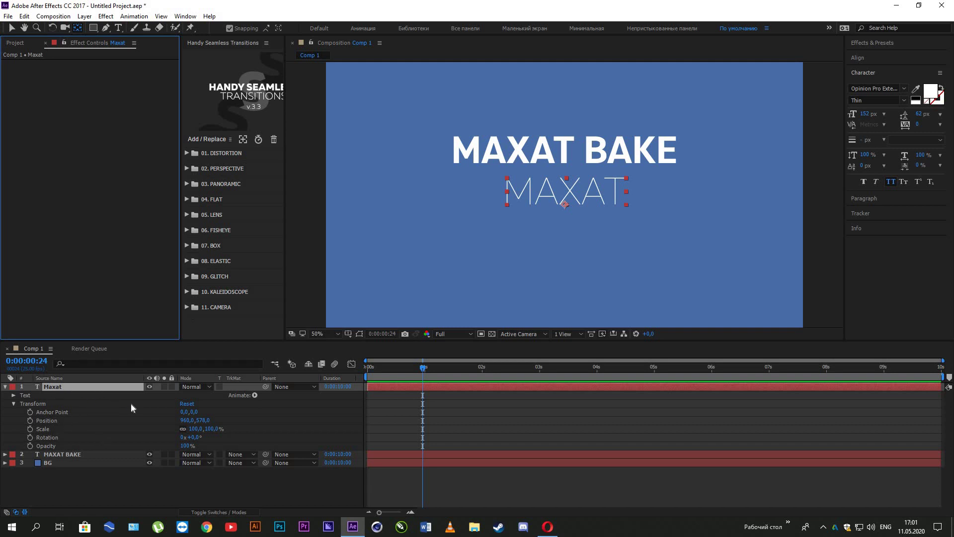
key(p)
drag(184, 394, 229, 419)
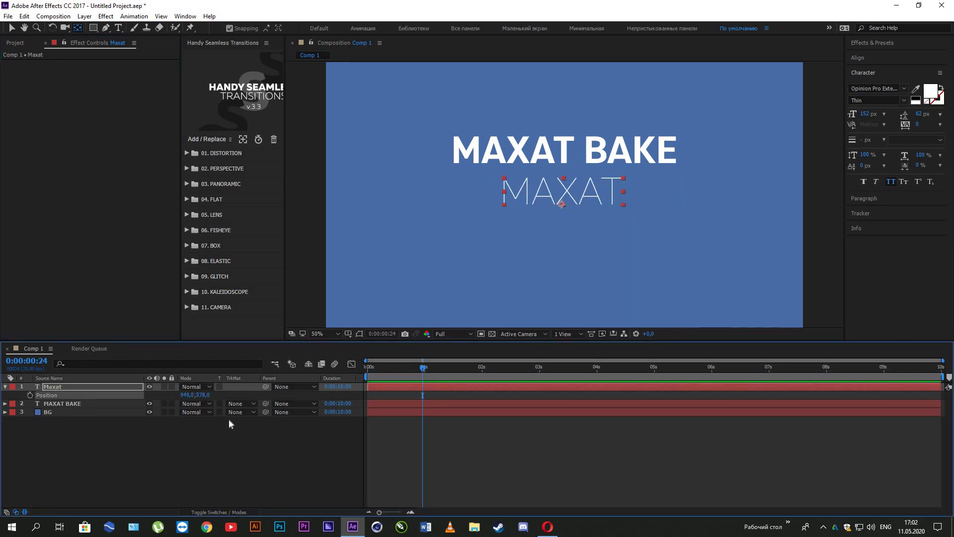
key(ctrl+z)
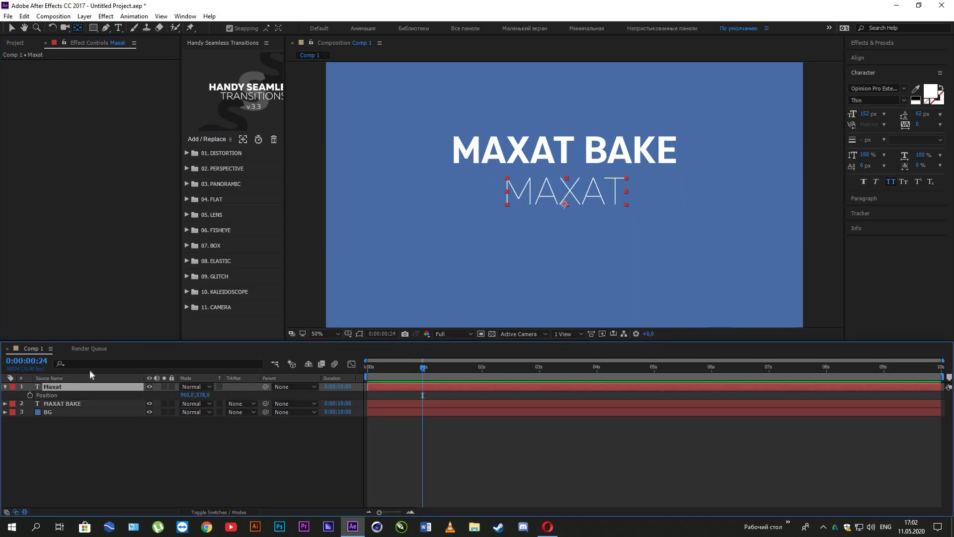
key(s)
drag(265, 400, 210, 421)
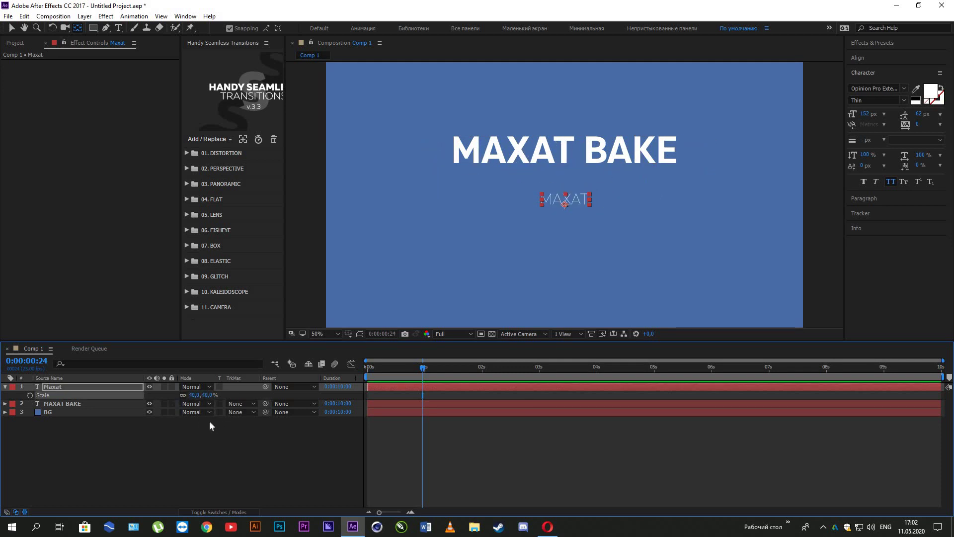
key(ctrl+z)
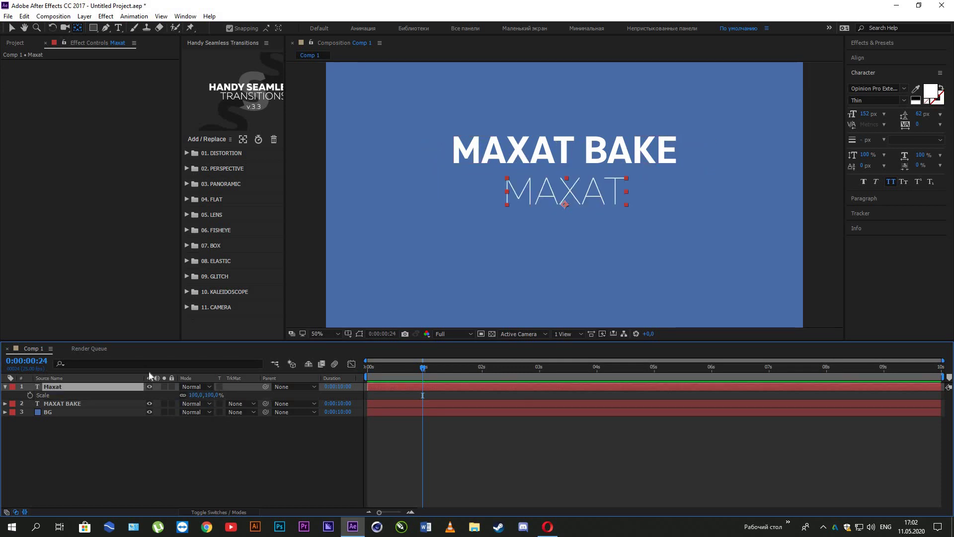
key(t)
drag(181, 396, 448, 451)
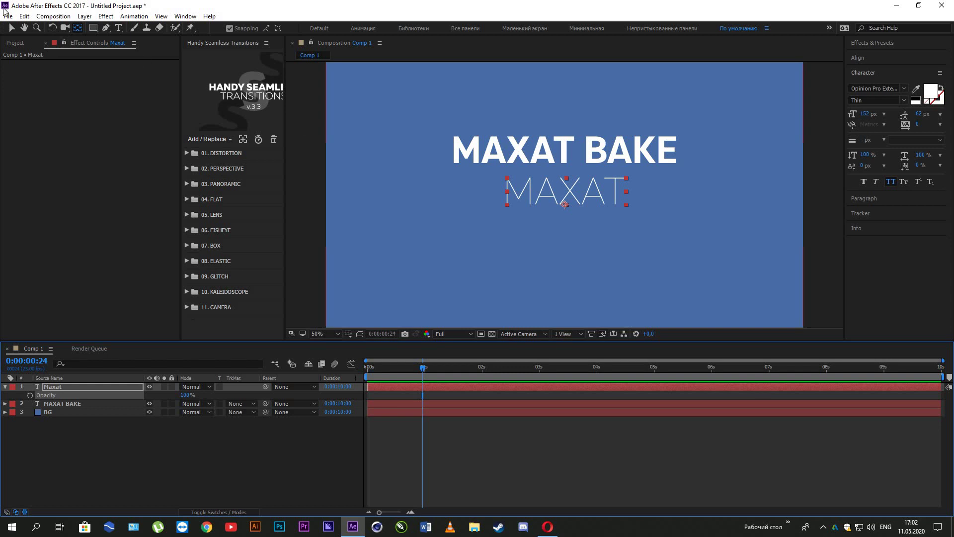
- Scrub the BG layer's opacity and leave it at 100%, then open the Layer > New menu
click(52, 404)
click(53, 411)
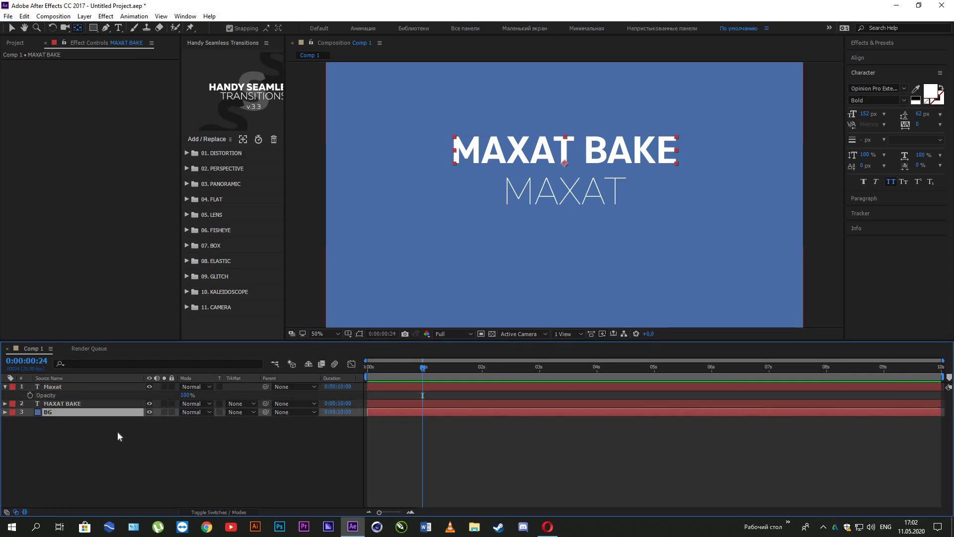
click(15, 420)
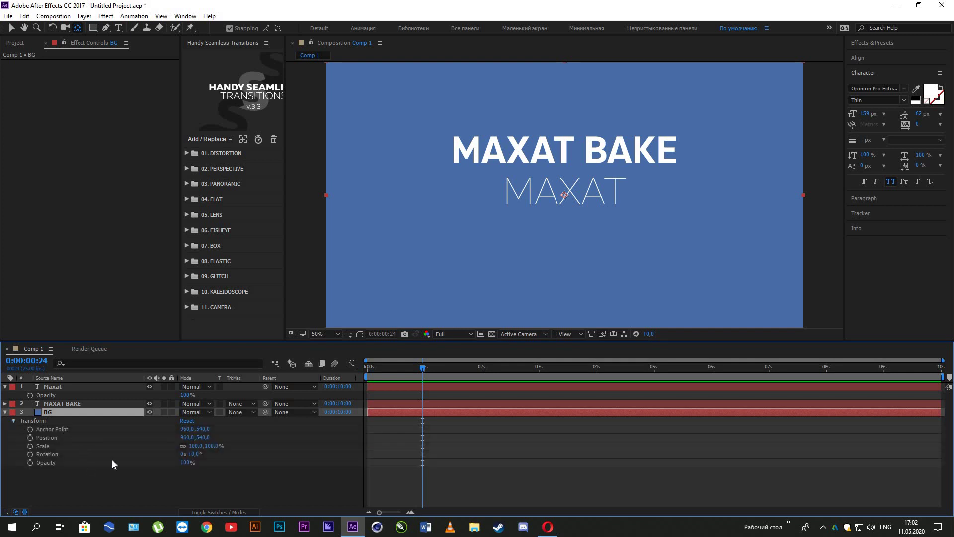
drag(189, 462, 273, 445)
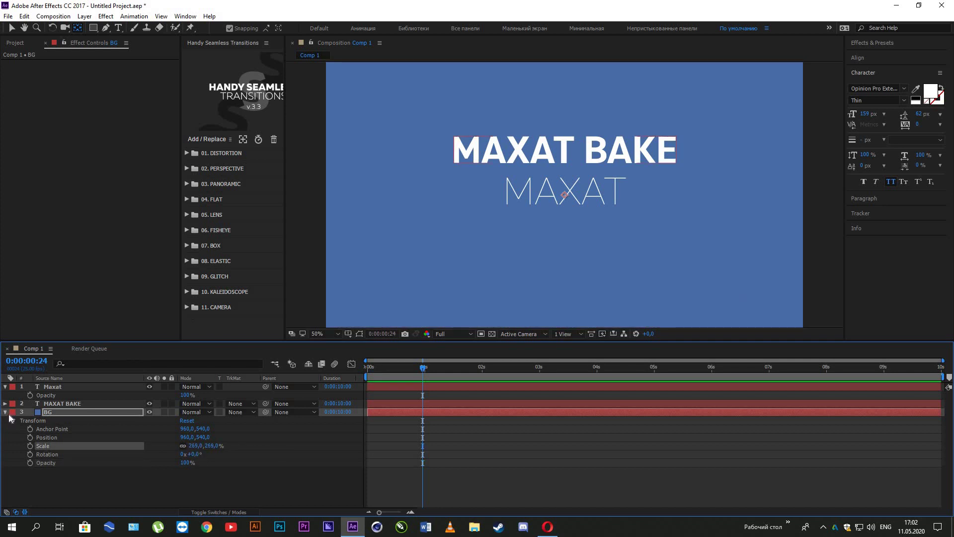
key(ctrl+grave)
click(83, 16)
key(Right)
- Create Red Solid 2 from Layer > New > Solid and add a new mask to it
mouse_move(85, 17)
mouse_move(238, 28)
click(274, 38)
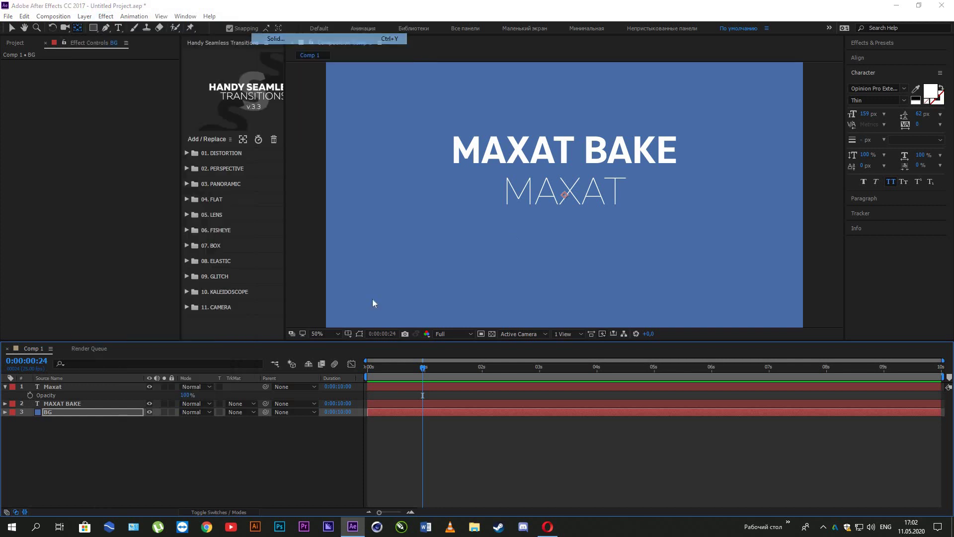
click(364, 314)
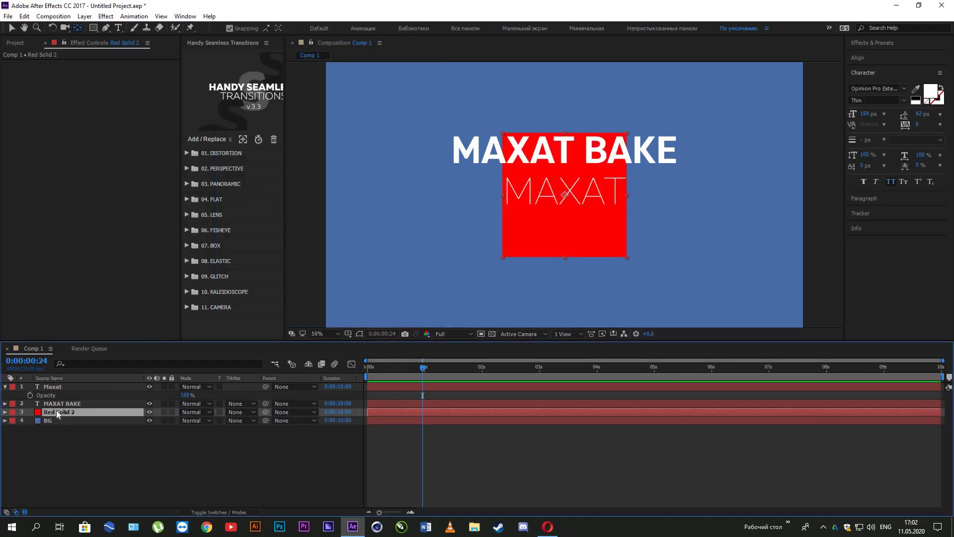
right_click(56, 410)
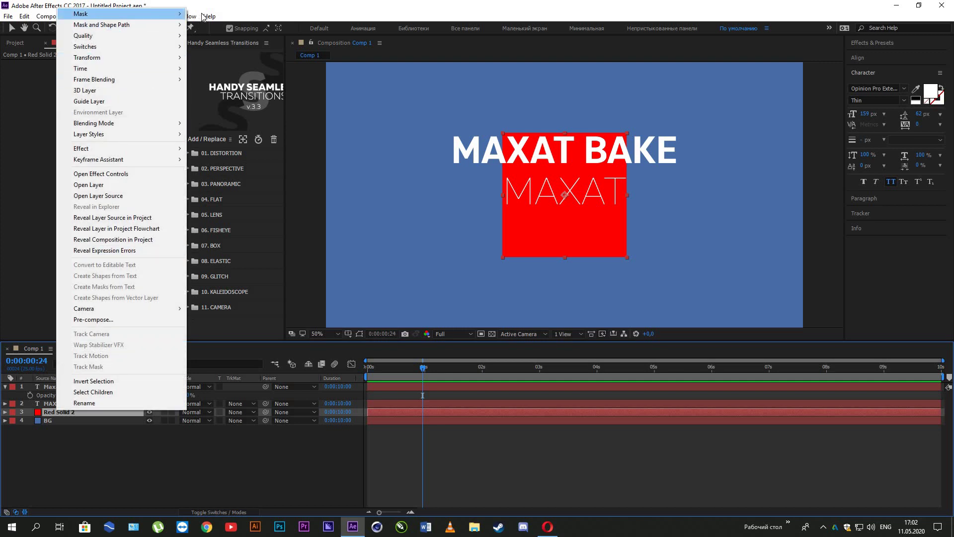
mouse_move(96, 14)
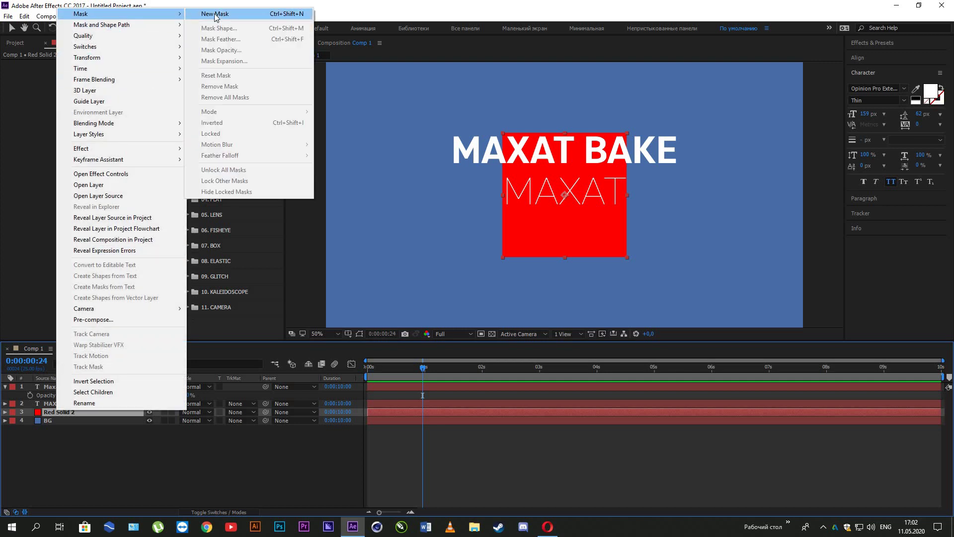
click(215, 14)
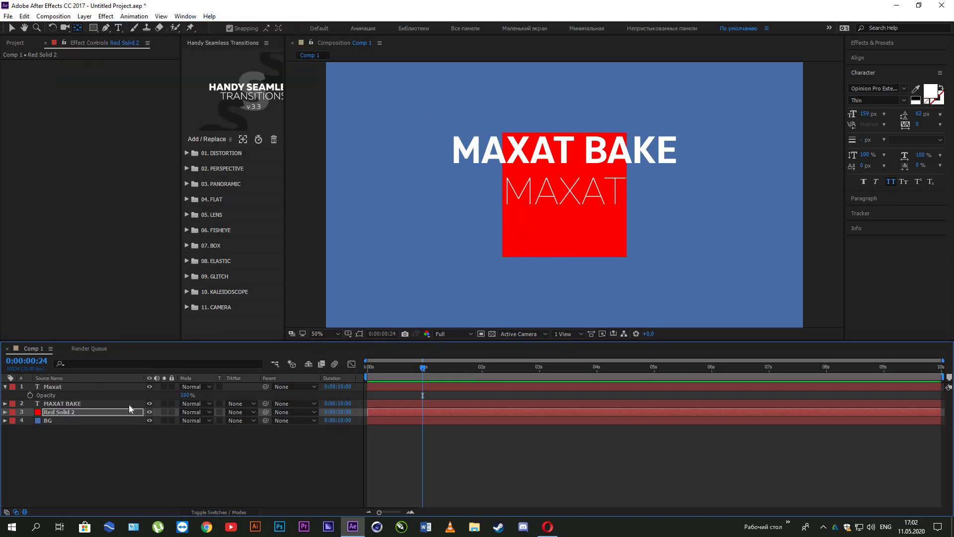
click(359, 333)
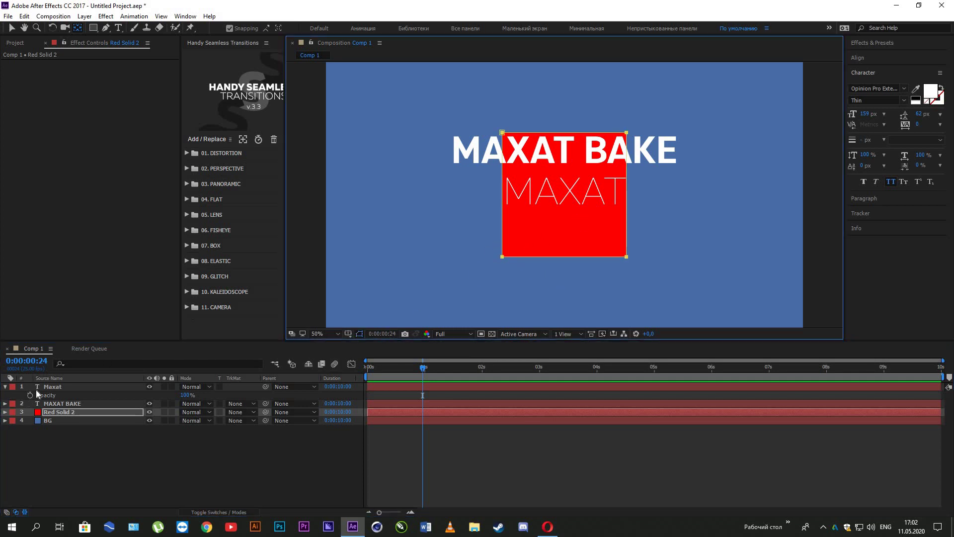
- Move the Maxat and MAXAT BAKE text layers below the BG layer
drag(149, 387, 150, 404)
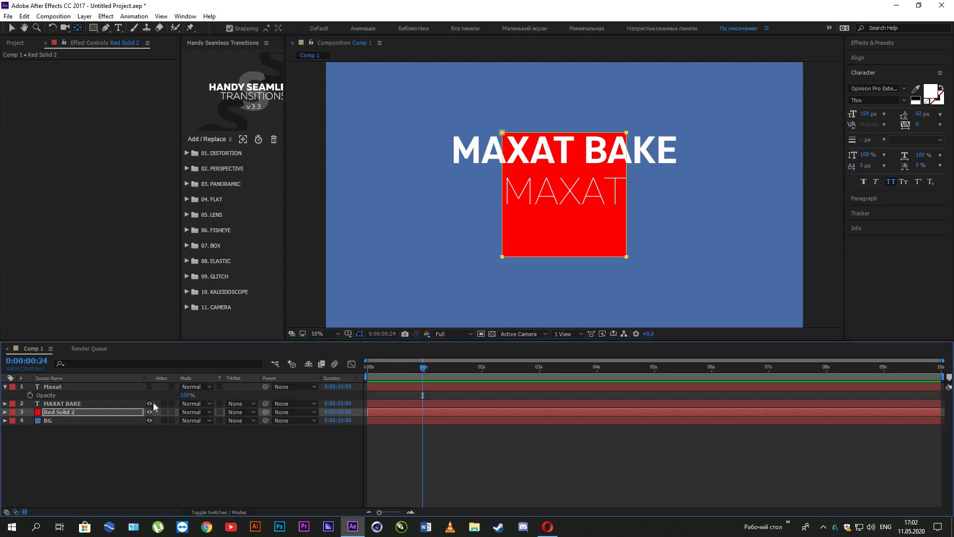
click(62, 386)
shift+click(56, 396)
drag(64, 387, 151, 404)
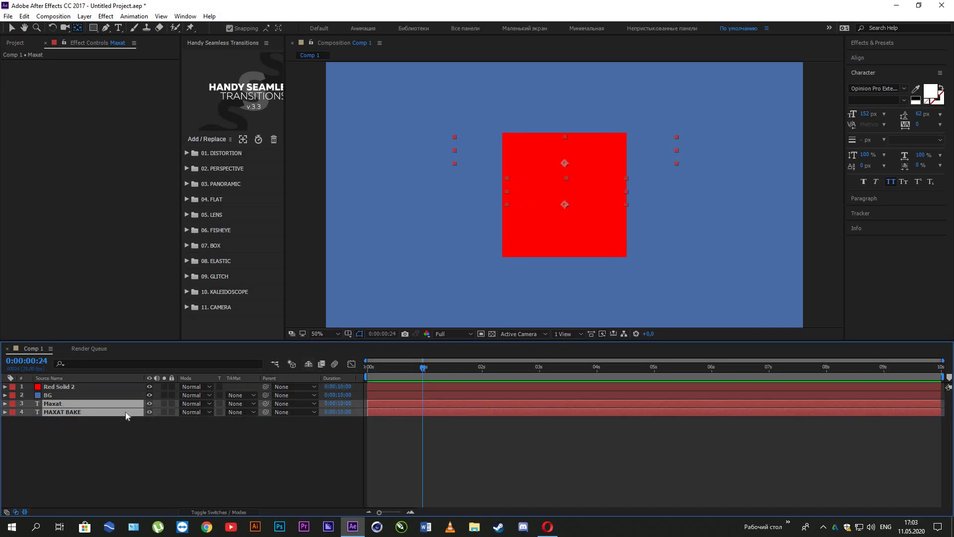
- Hide the text layers and drag Red Solid 2's mask corners inward and back out
key(ctrl+z)
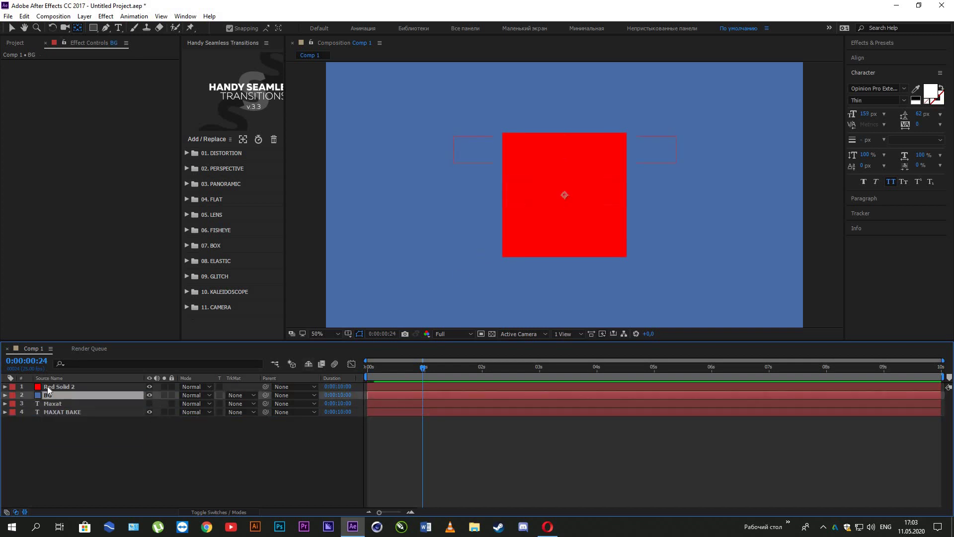
click(537, 205)
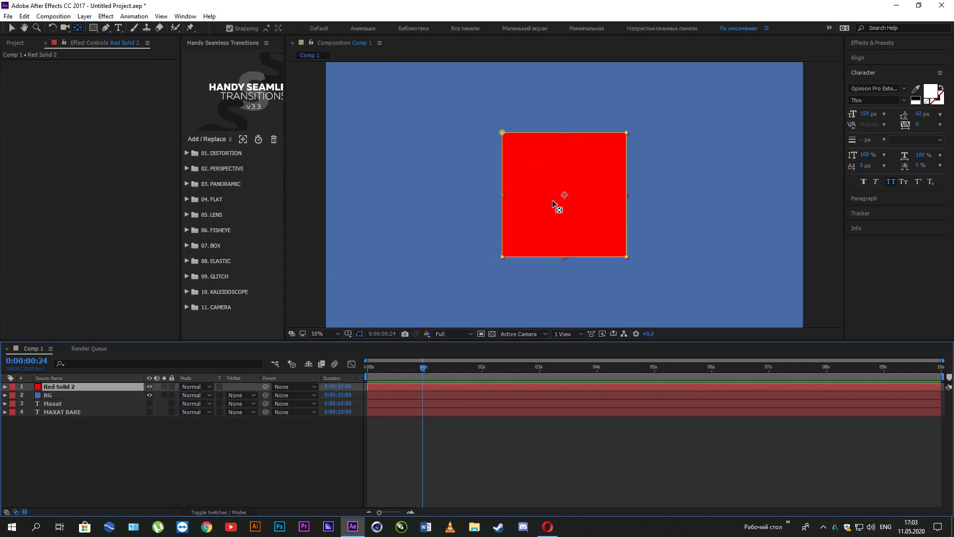
click(13, 29)
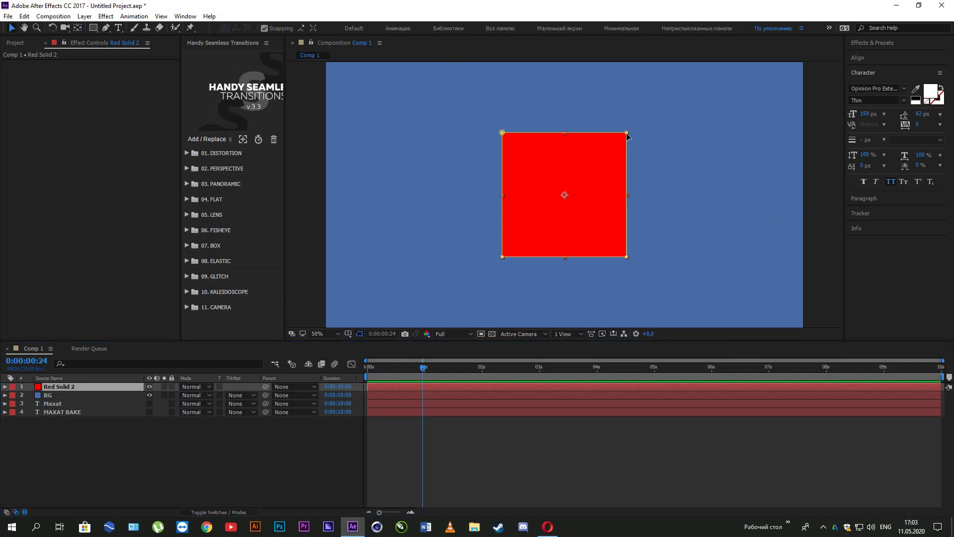
drag(627, 133, 573, 186)
mouse_move(503, 257)
mouse_down()
mouse_move(538, 207)
mouse_move(551, 214)
mouse_move(493, 256)
mouse_up()
drag(572, 187, 630, 141)
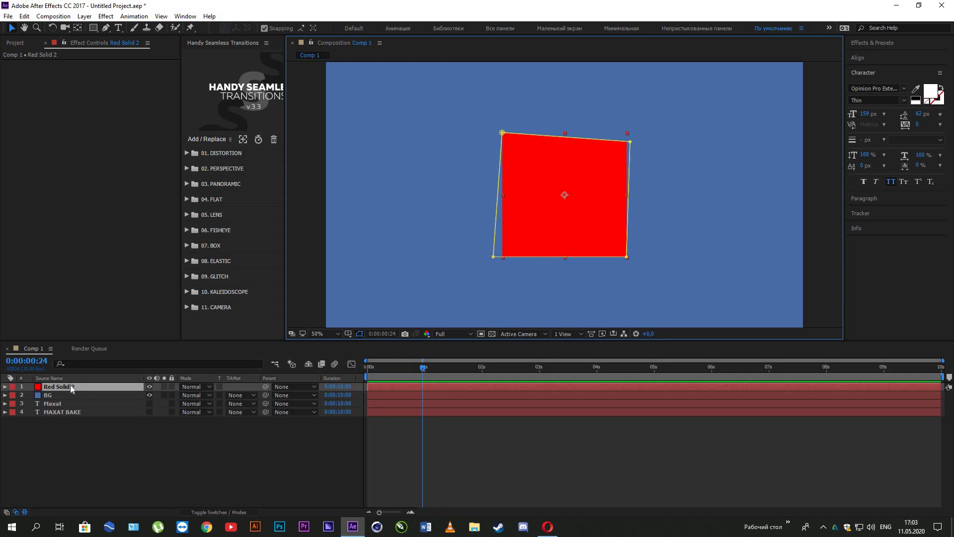
- Reveal Red Solid 2's mask properties and delete Mask 1
key(m)
click(53, 397)
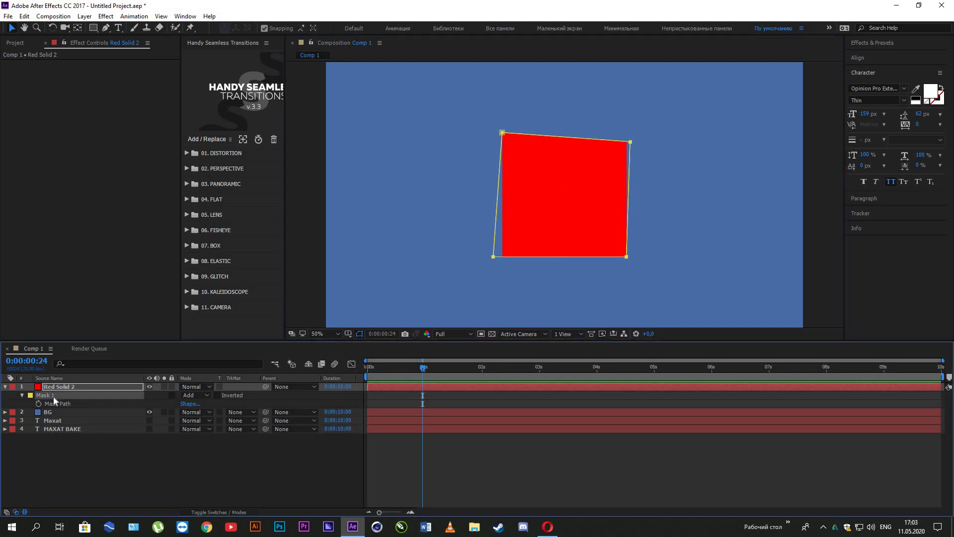
key(Delete)
click(106, 29)
- At 100% zoom, draw a closed, curved hand-drawn mask path over the red solid
key(period)
key(period)
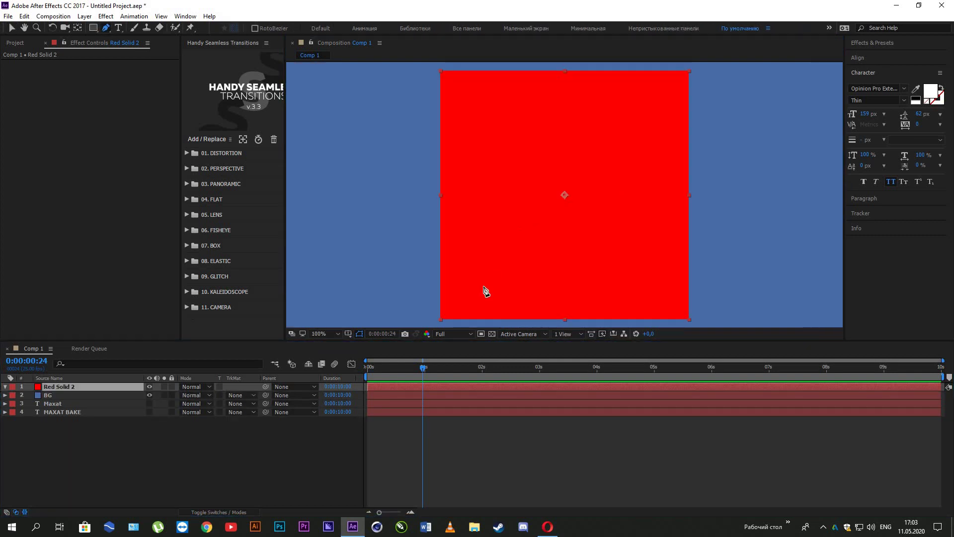
click(483, 287)
drag(459, 188, 485, 150)
drag(530, 116, 562, 112)
click(659, 94)
mouse_move(646, 125)
mouse_down()
mouse_move(593, 154)
mouse_move(628, 195)
mouse_up()
click(556, 163)
drag(626, 245, 612, 258)
drag(557, 272, 554, 260)
click(565, 216)
click(549, 200)
click(499, 228)
drag(506, 281, 509, 289)
click(483, 286)
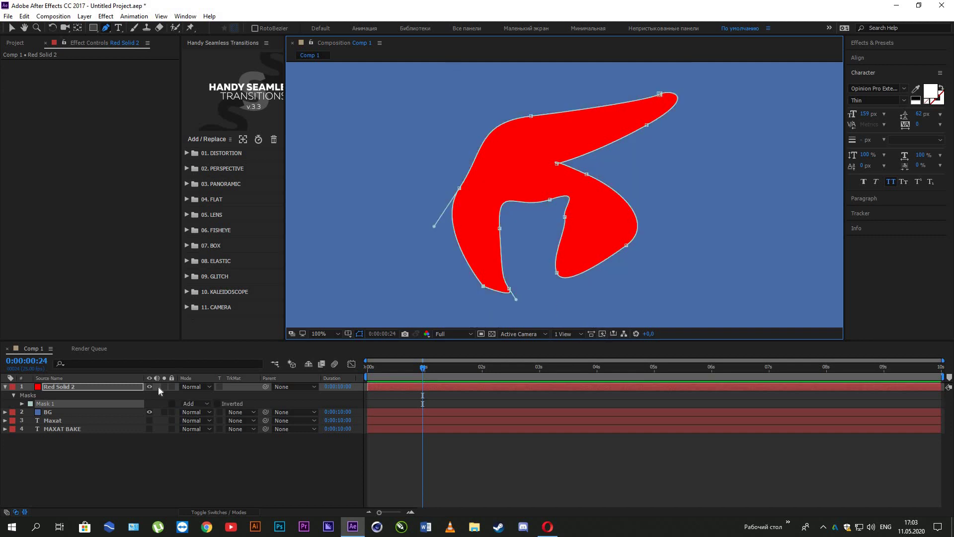
- Reshape the mask's left and top points and turn the upper-right tip into a sharp corner
click(11, 28)
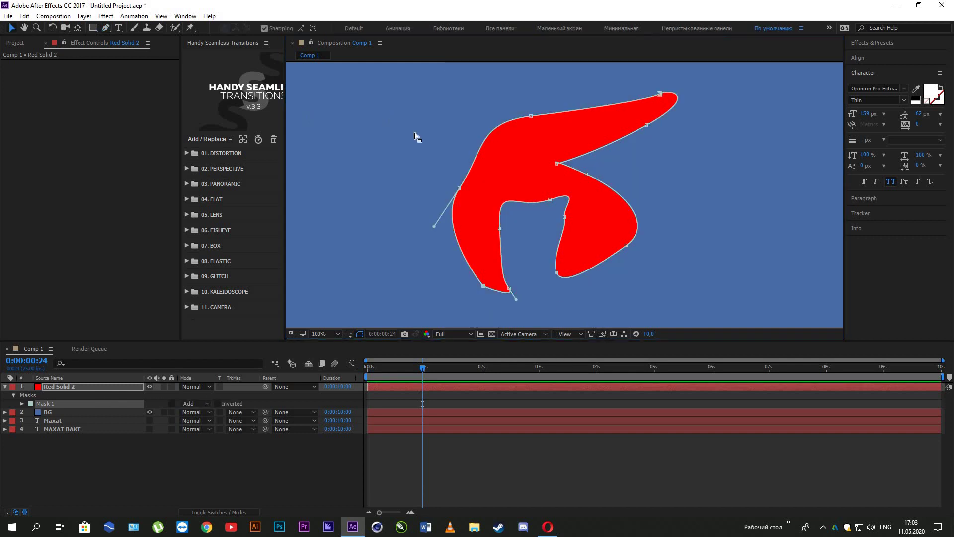
drag(449, 189, 473, 145)
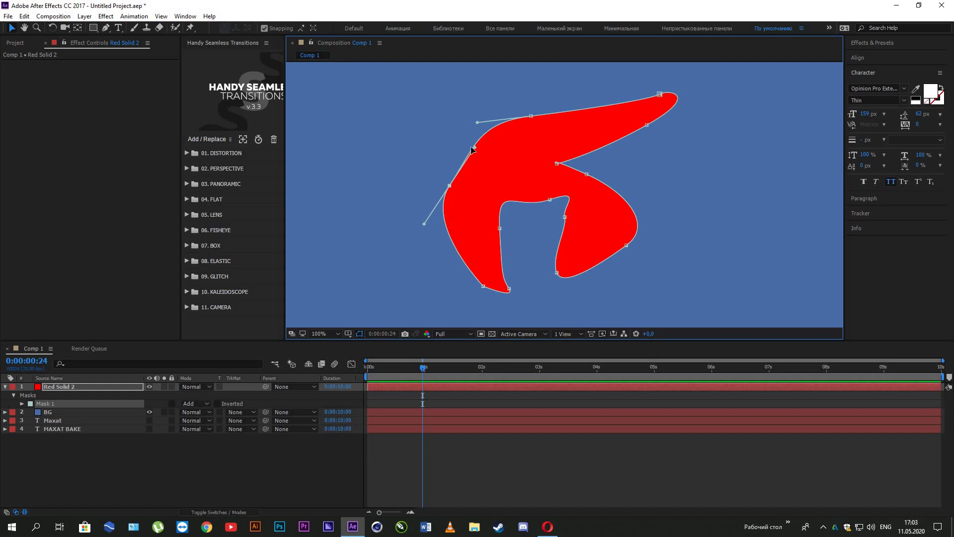
drag(530, 116, 522, 103)
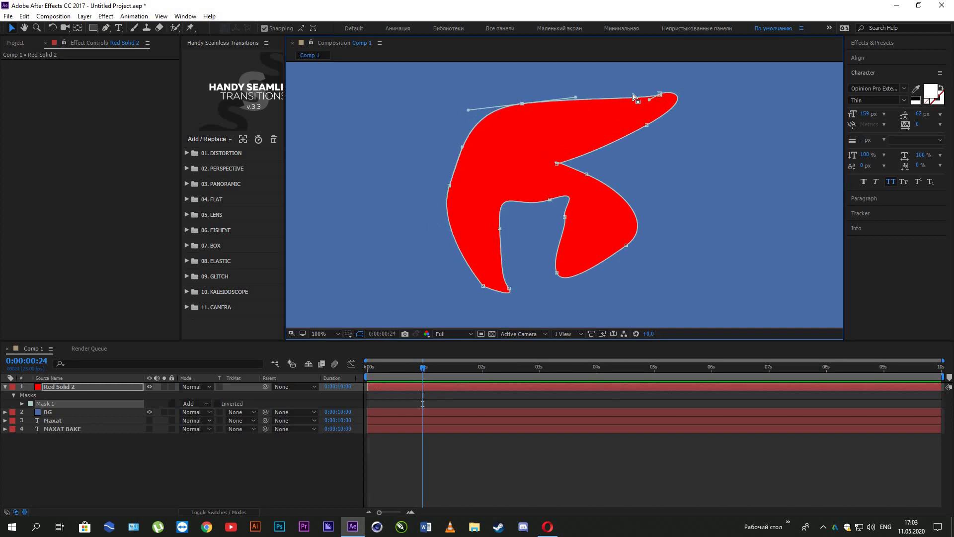
drag(659, 94, 688, 101)
drag(106, 27, 134, 61)
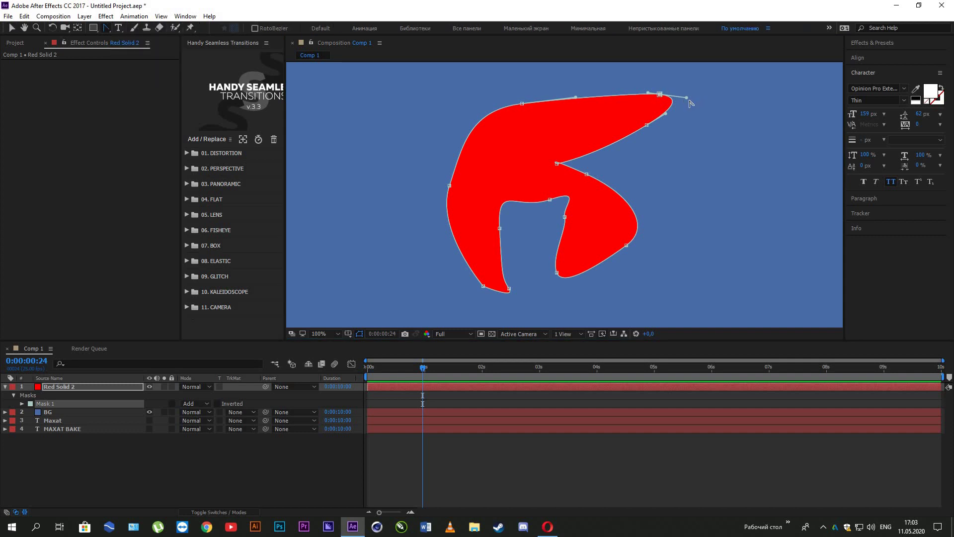
click(660, 94)
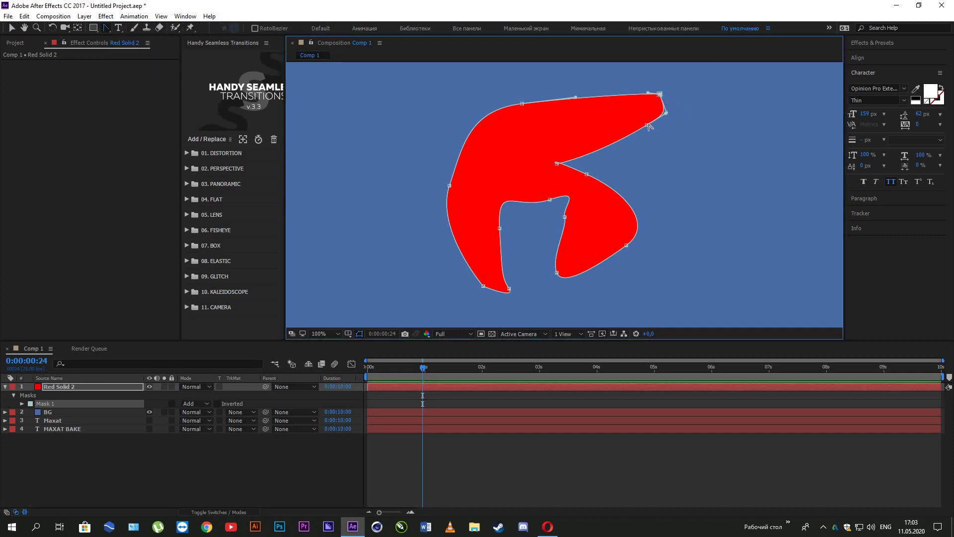
click(659, 94)
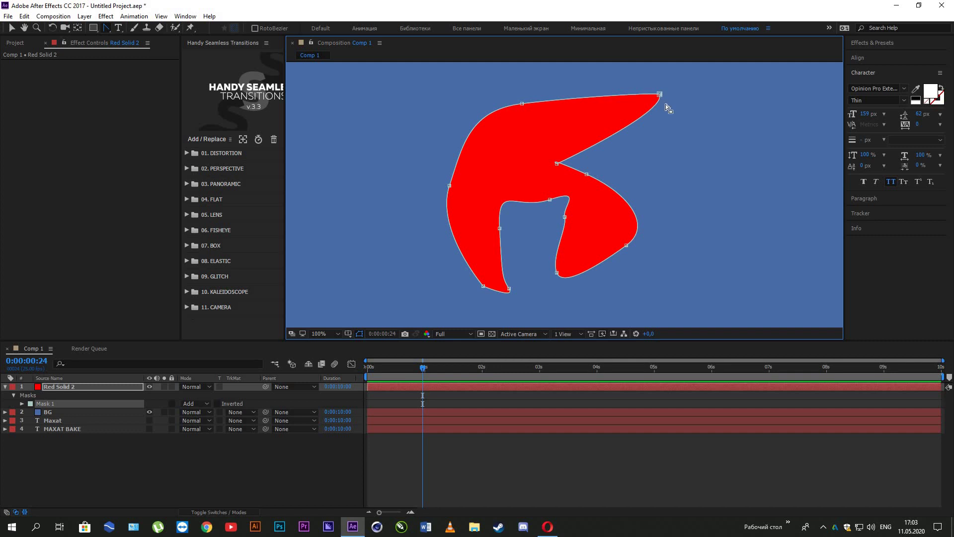
drag(659, 93, 680, 130)
drag(681, 194, 695, 269)
drag(650, 129, 581, 180)
drag(664, 227, 664, 230)
drag(588, 121, 548, 4)
- Widen the right lobes and delete the extra points around the mask's notch
click(100, 28)
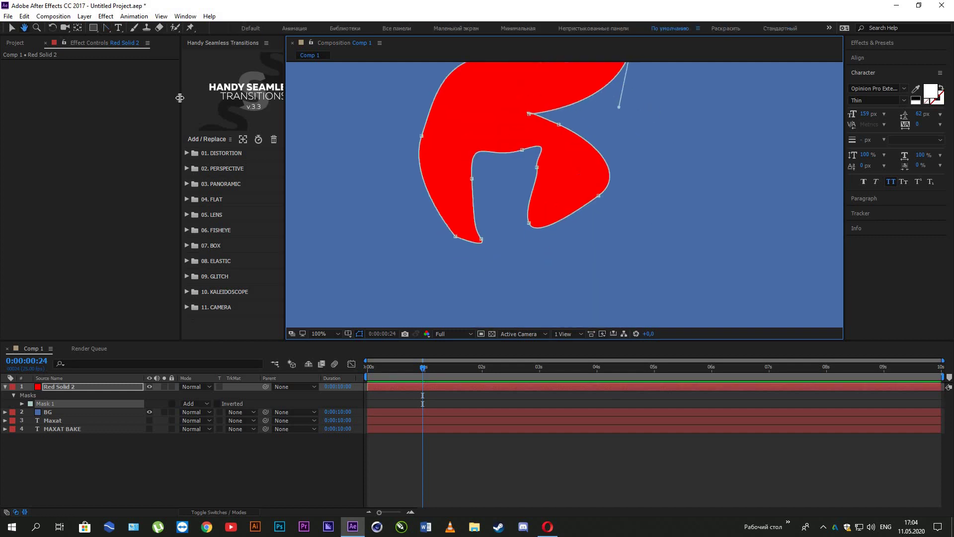
click(106, 28)
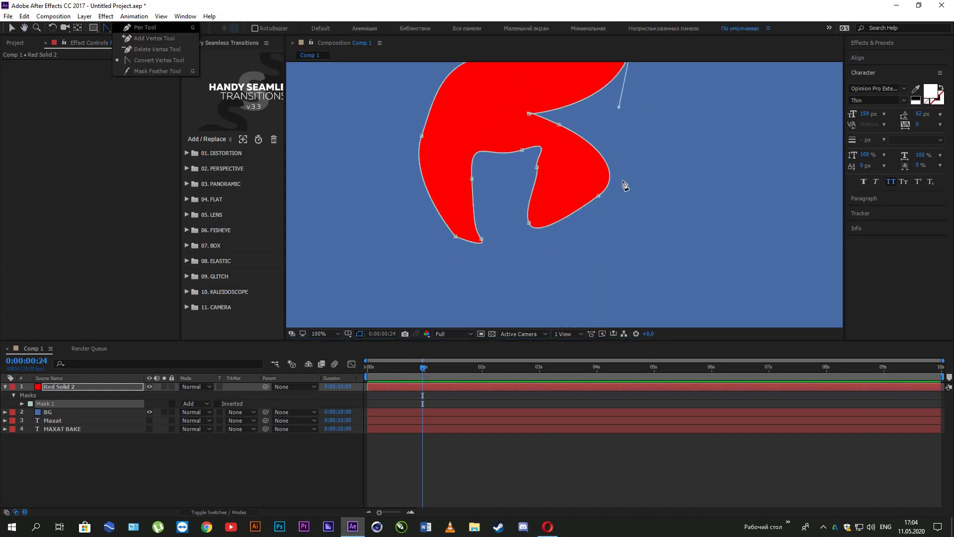
click(598, 195)
drag(599, 196, 604, 202)
drag(558, 125, 603, 132)
scroll(524, 231, up, 3)
click(530, 228)
key(Delete)
drag(544, 244, 532, 240)
drag(612, 281, 641, 263)
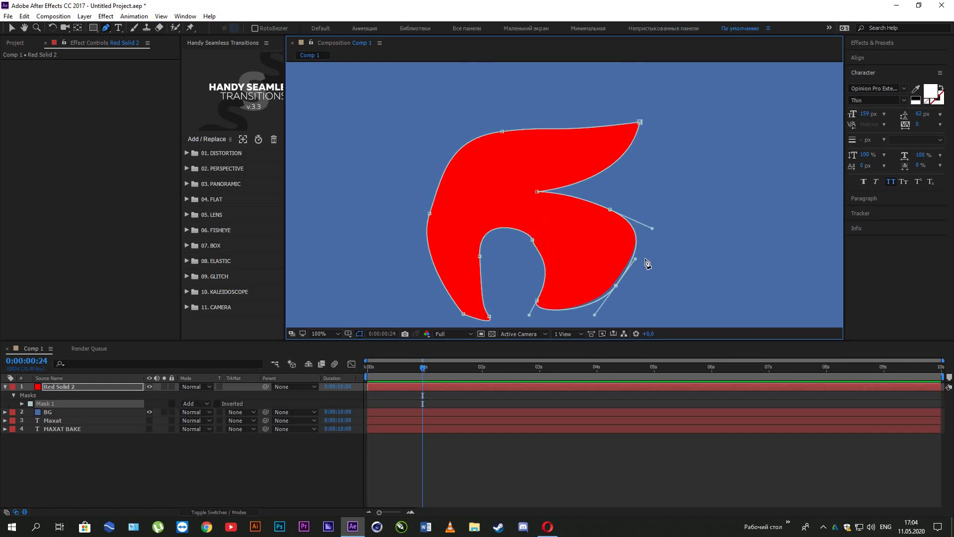
click(481, 257)
key(Delete)
- Zoom to 50% and fine-tune the notch apex and top point, then select Red Solid 2
key(comma)
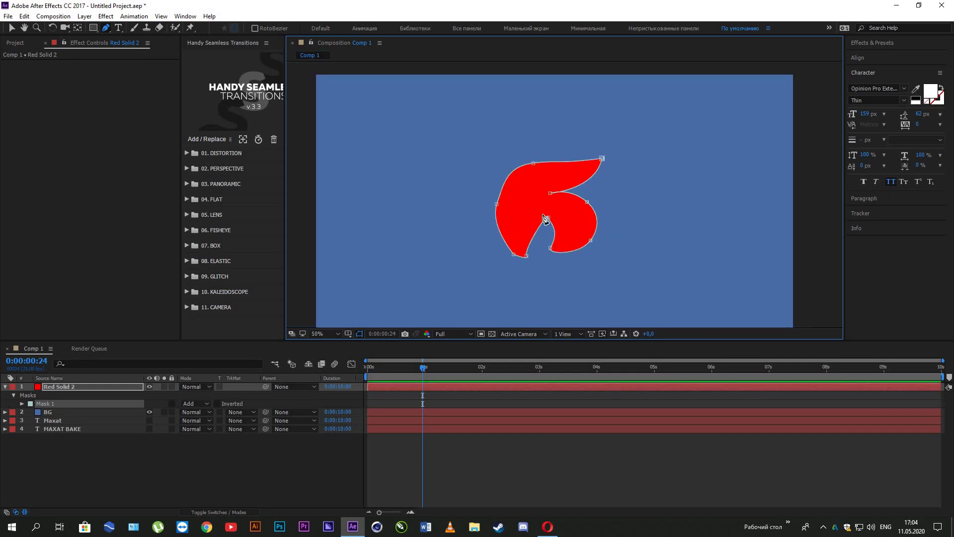
drag(548, 218, 516, 207)
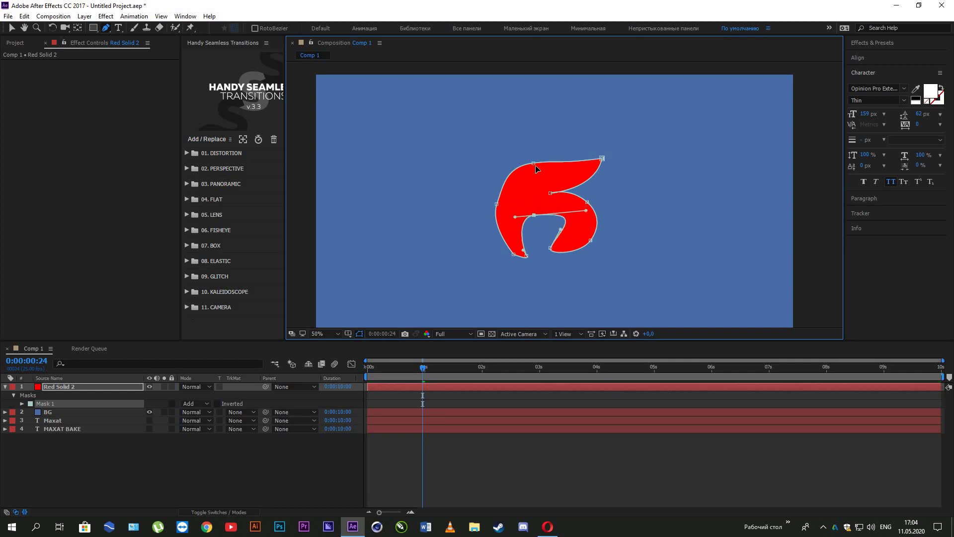
drag(533, 163, 536, 169)
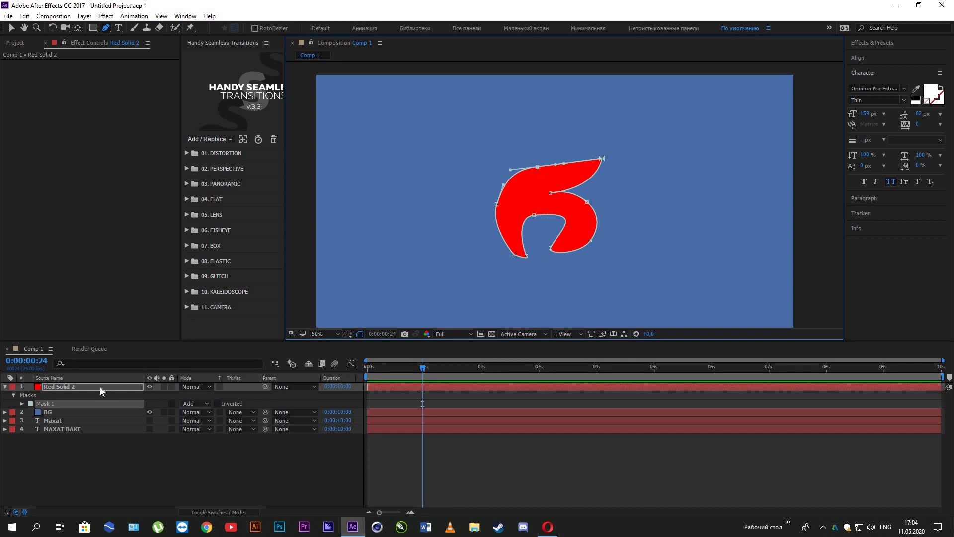
click(215, 356)
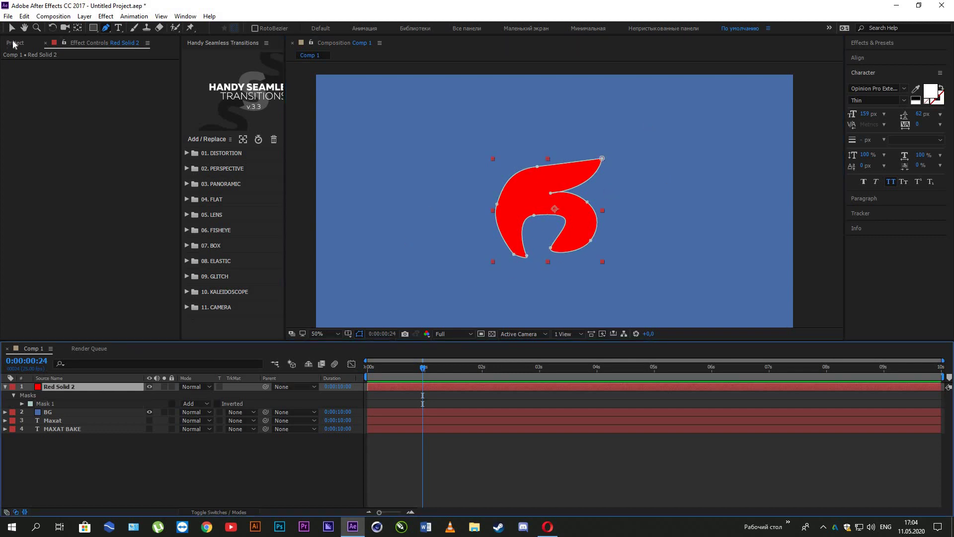
click(11, 27)
click(52, 389)
- Delete Red Solid 2 and create a new red solid, Red Solid 3, from the timeline
key(Delete)
key(space)
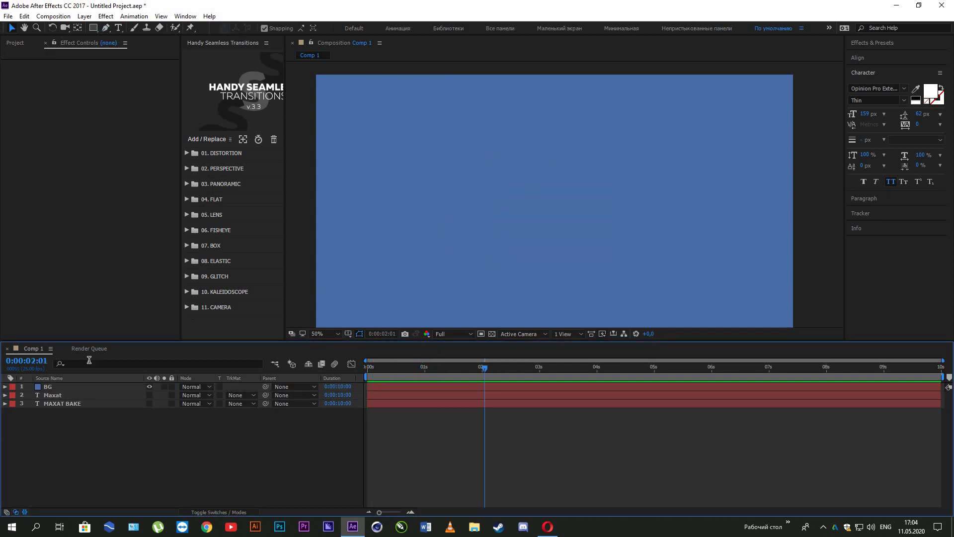
right_click(119, 447)
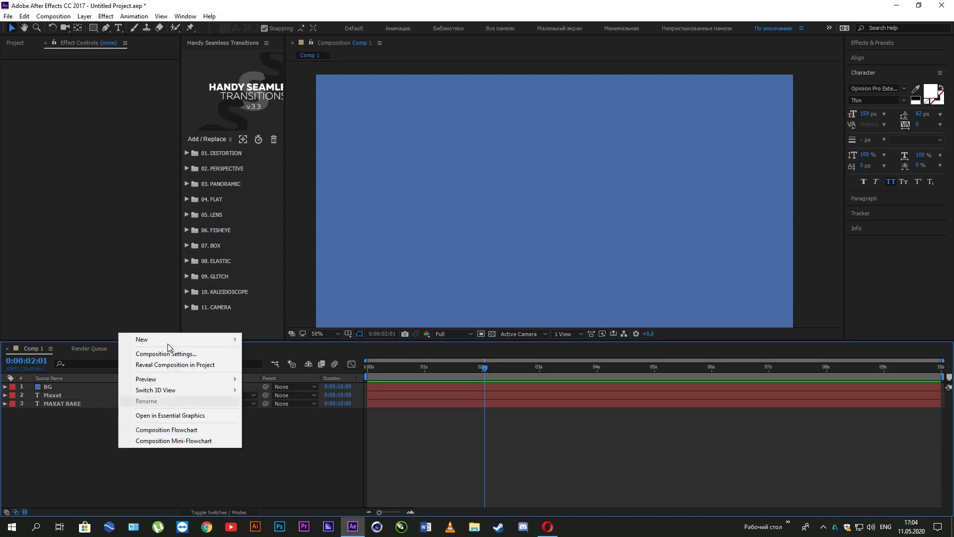
mouse_move(223, 340)
key(Return)
key(Return)
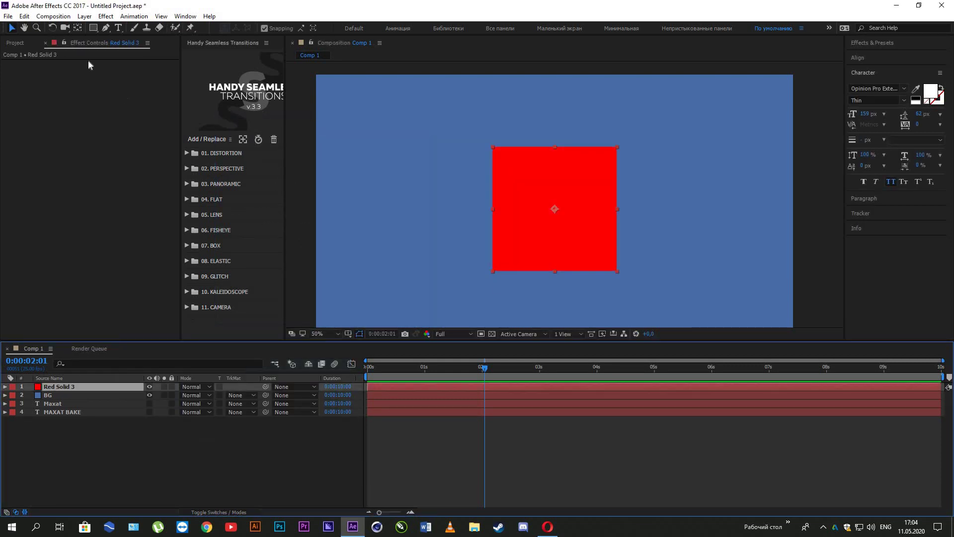
- Add a Perspective > Drop Shadow to Red Solid 3 with distance 27
right_click(67, 386)
mouse_move(119, 256)
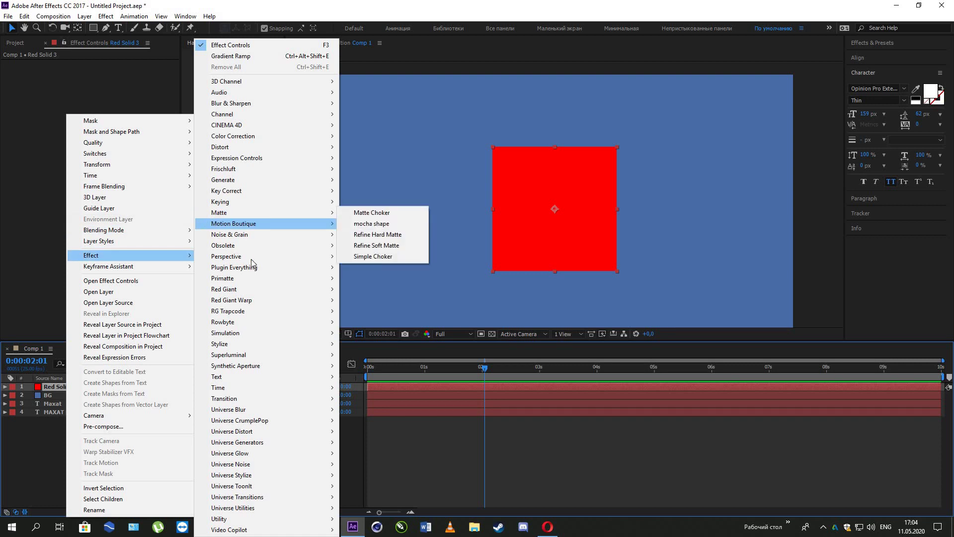
mouse_move(252, 259)
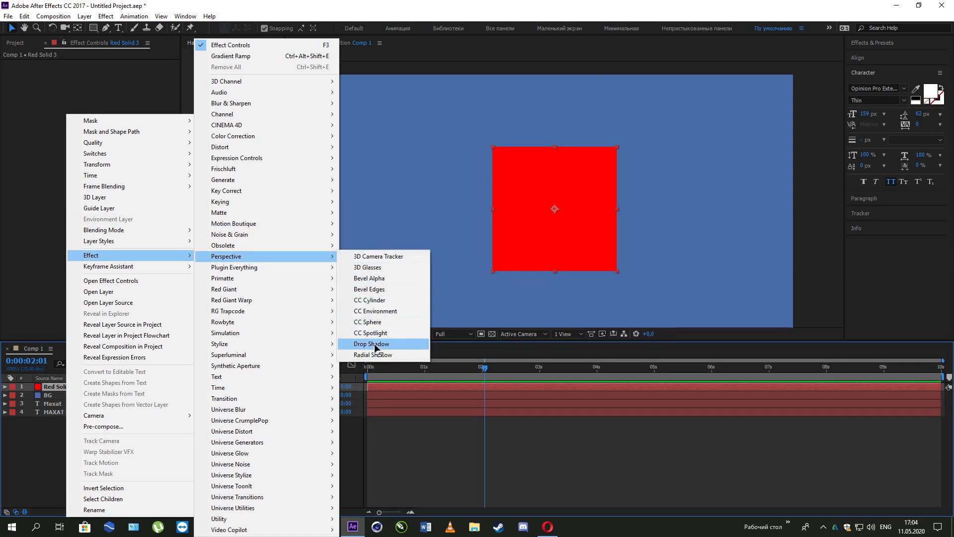
click(368, 344)
drag(151, 129, 121, 128)
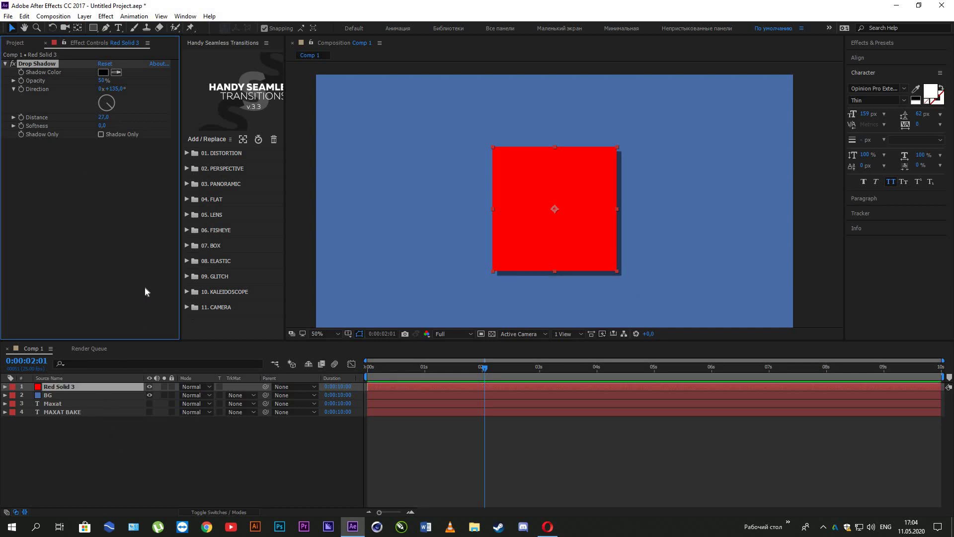
right_click(143, 309)
- Add Bevel Alpha with a thicker edge, move Drop Shadow below it, and collapse both effects
mouse_move(202, 255)
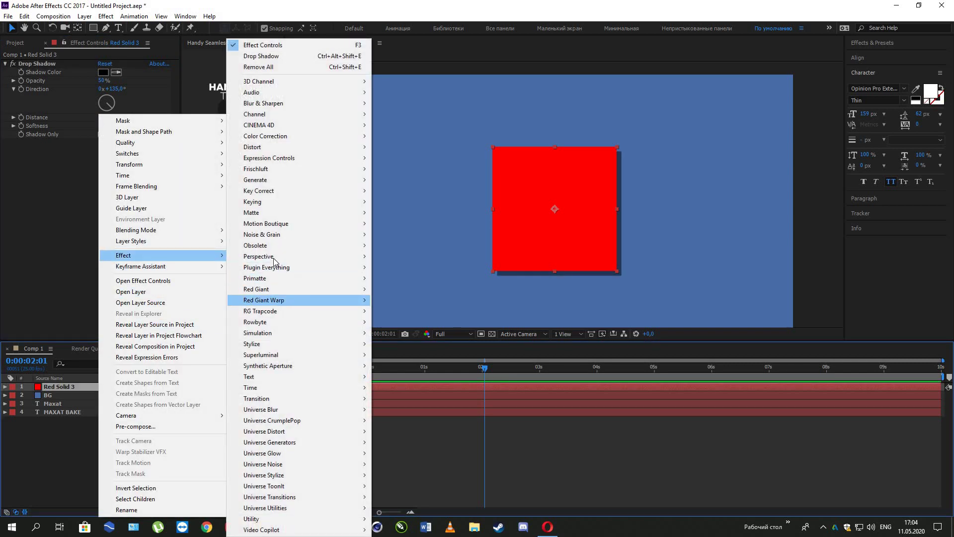
mouse_move(367, 256)
click(393, 279)
drag(103, 153, 102, 232)
drag(33, 62, 82, 201)
click(5, 64)
click(5, 72)
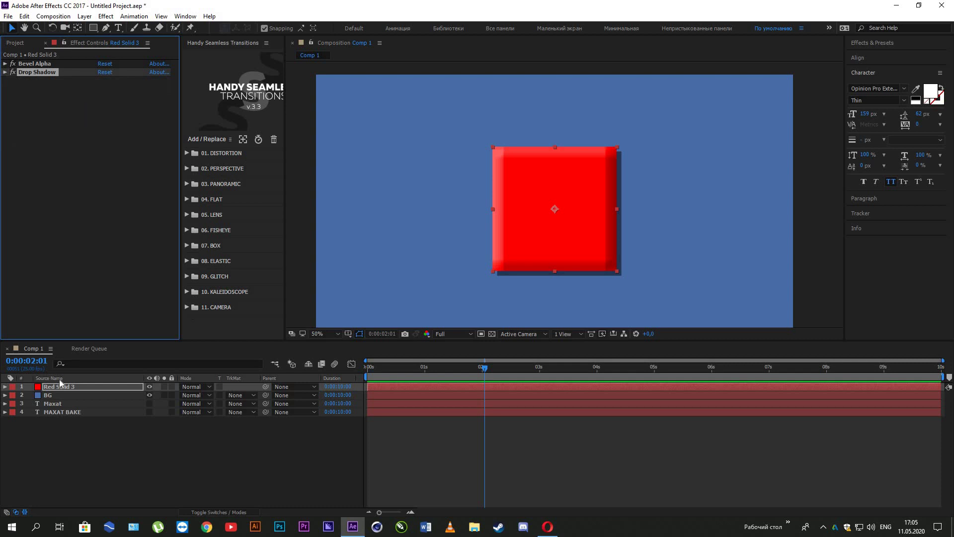
- Add Generate > CC Light Sweep to Red Solid 3 and drag its centre lower and right on the square
right_click(59, 386)
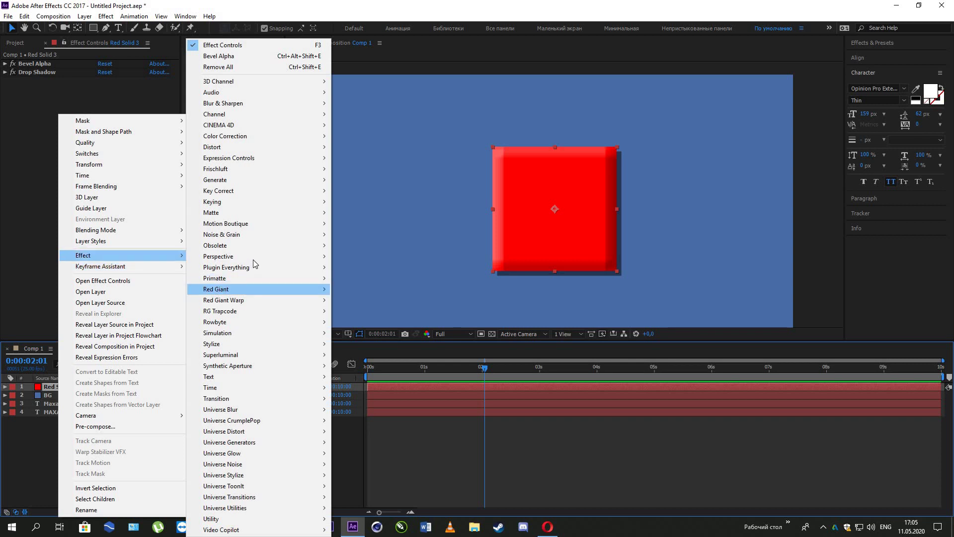
mouse_move(254, 262)
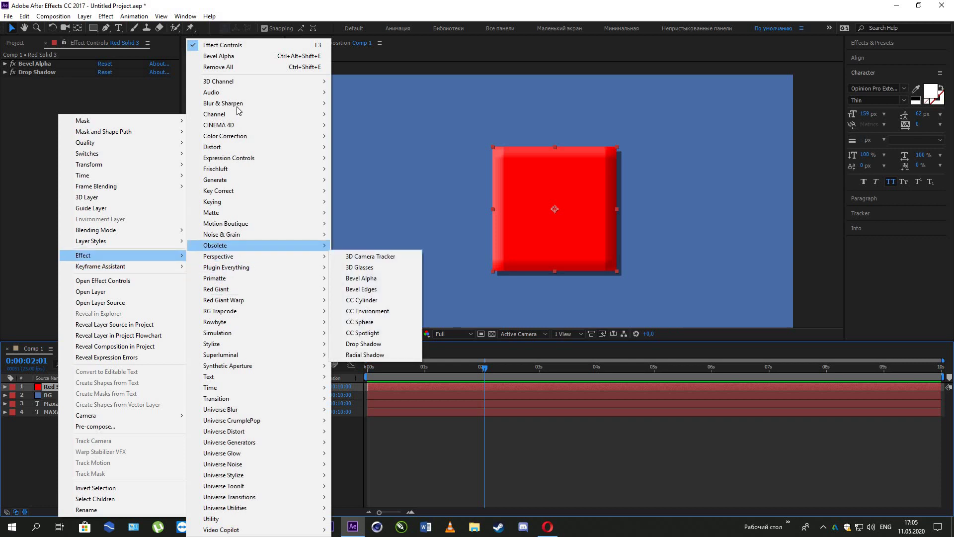
mouse_move(232, 138)
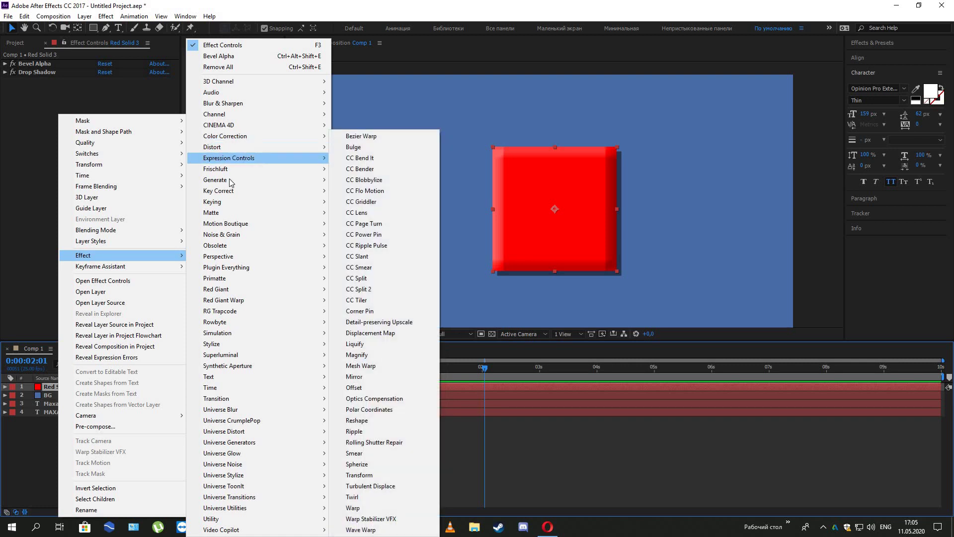
mouse_move(231, 182)
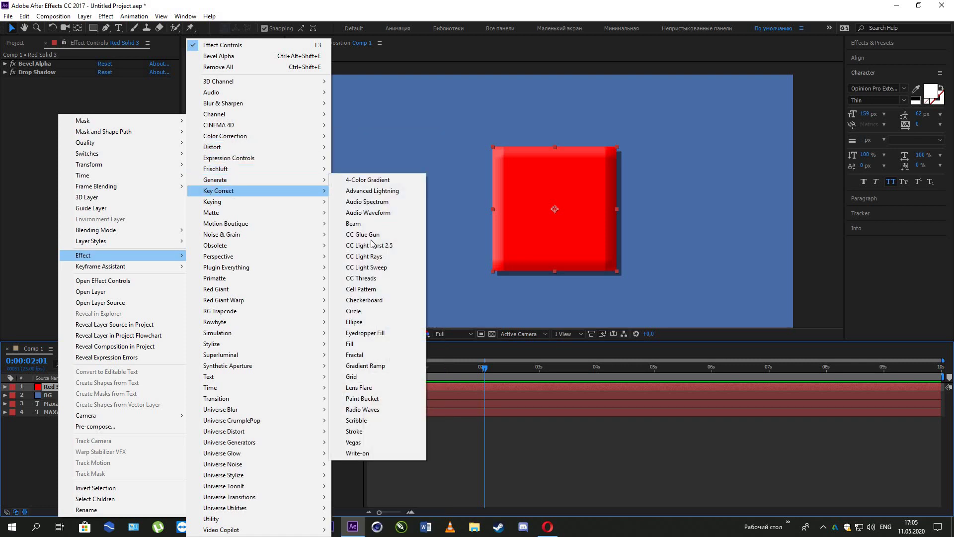
click(373, 267)
mouse_move(555, 178)
mouse_down()
mouse_move(488, 239)
mouse_move(505, 221)
mouse_move(542, 232)
mouse_up()
mouse_move(619, 187)
mouse_down()
mouse_move(493, 272)
mouse_move(609, 178)
mouse_move(526, 246)
mouse_move(588, 209)
mouse_move(565, 230)
mouse_up()
click(114, 143)
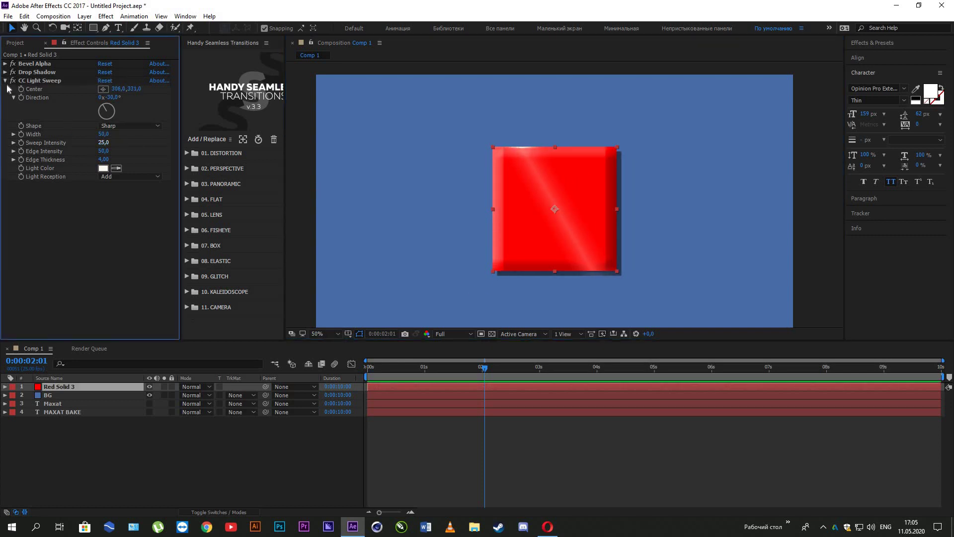
right_click(75, 386)
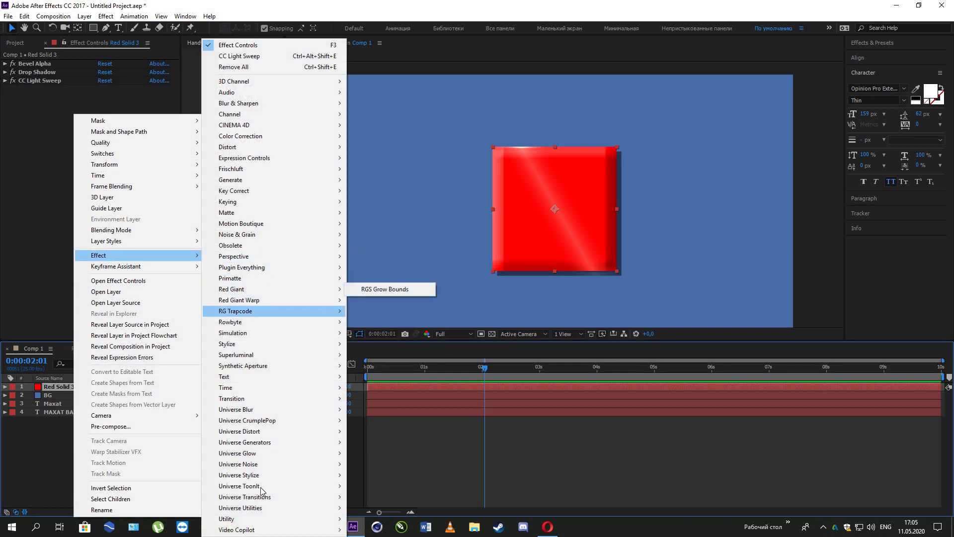
mouse_move(257, 529)
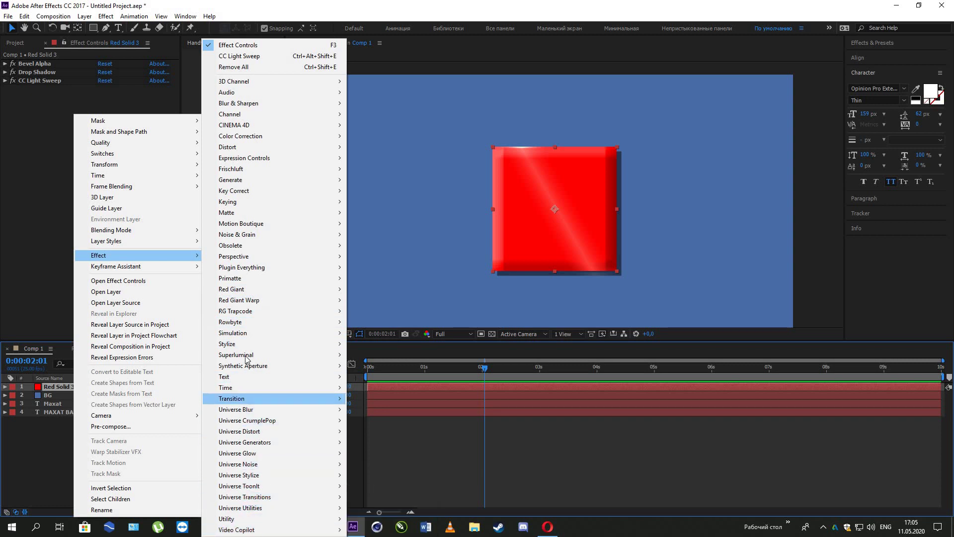
mouse_move(252, 327)
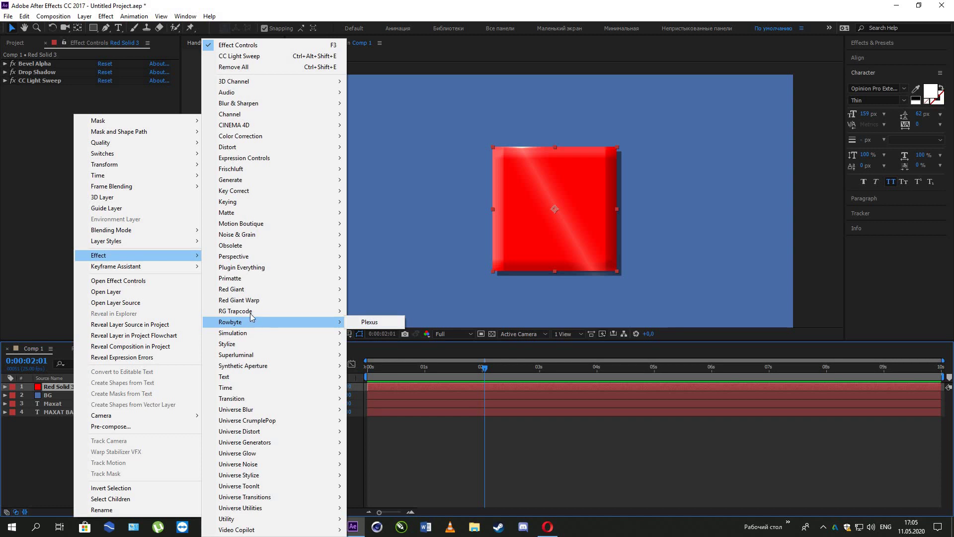
mouse_move(255, 303)
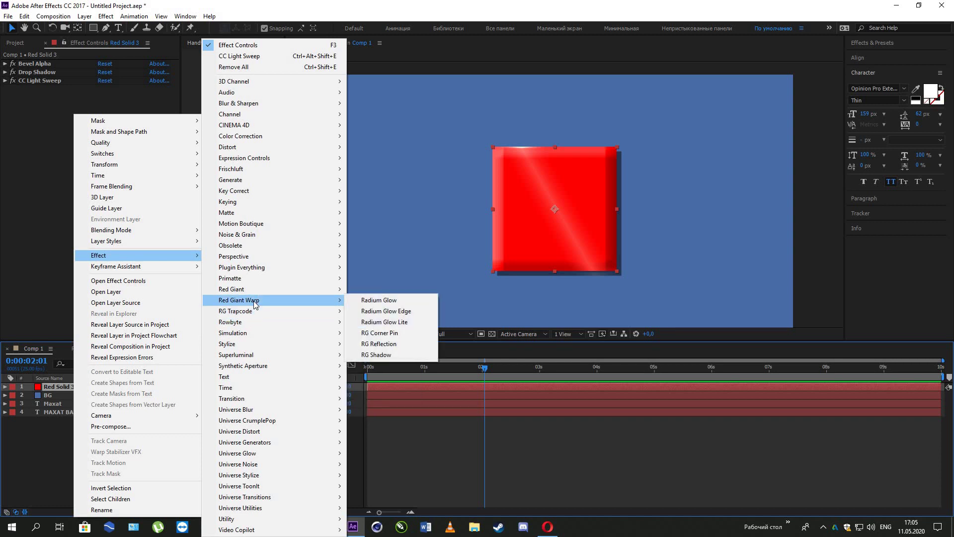
mouse_move(276, 442)
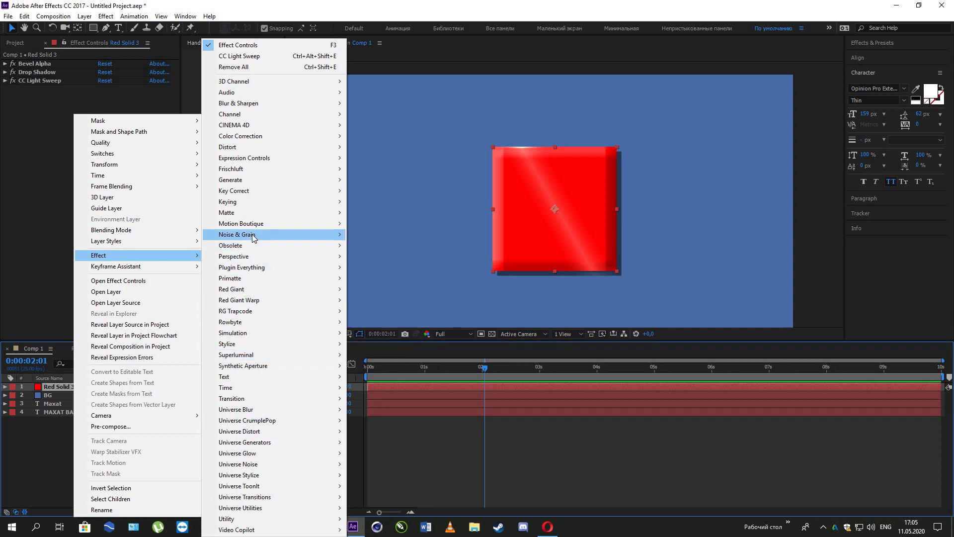
mouse_move(254, 238)
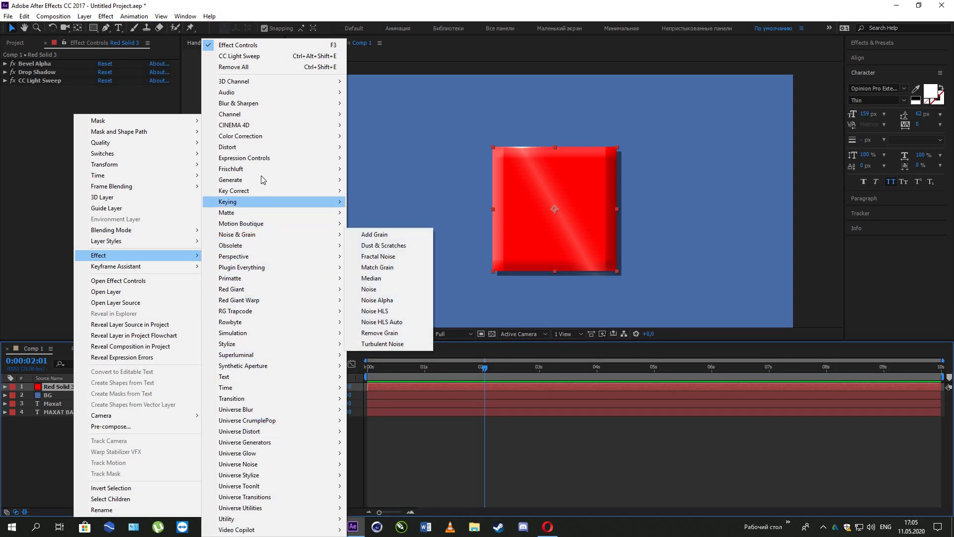
mouse_move(258, 180)
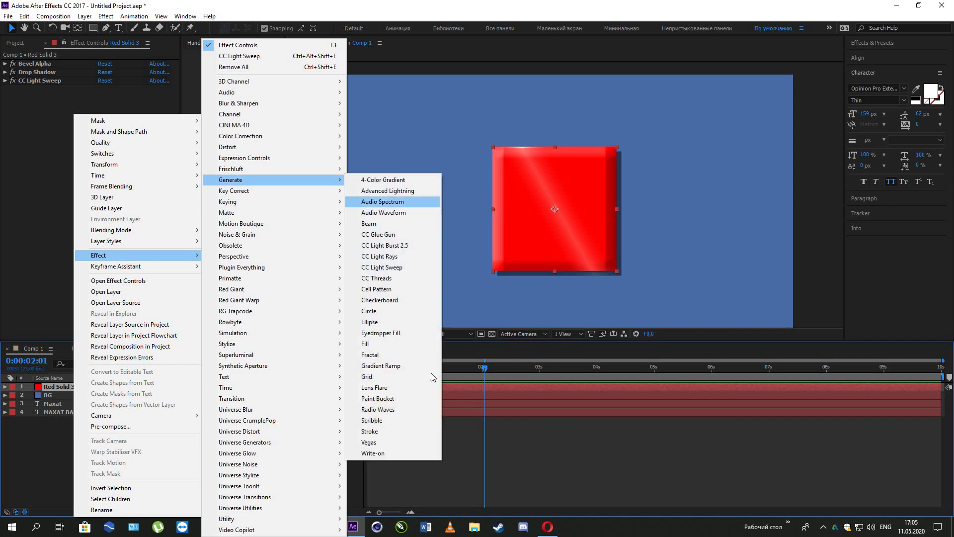
click(580, 464)
drag(368, 377, 452, 390)
drag(858, 396, 138, 372)
- Reposition the CC Light Sweep centre and set its light colour to orange FFAA00
click(157, 74)
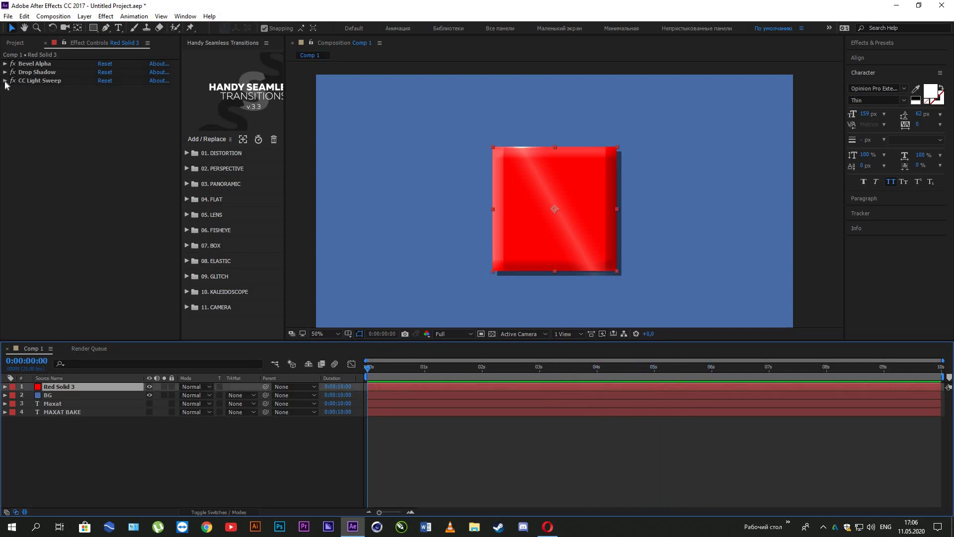
click(113, 99)
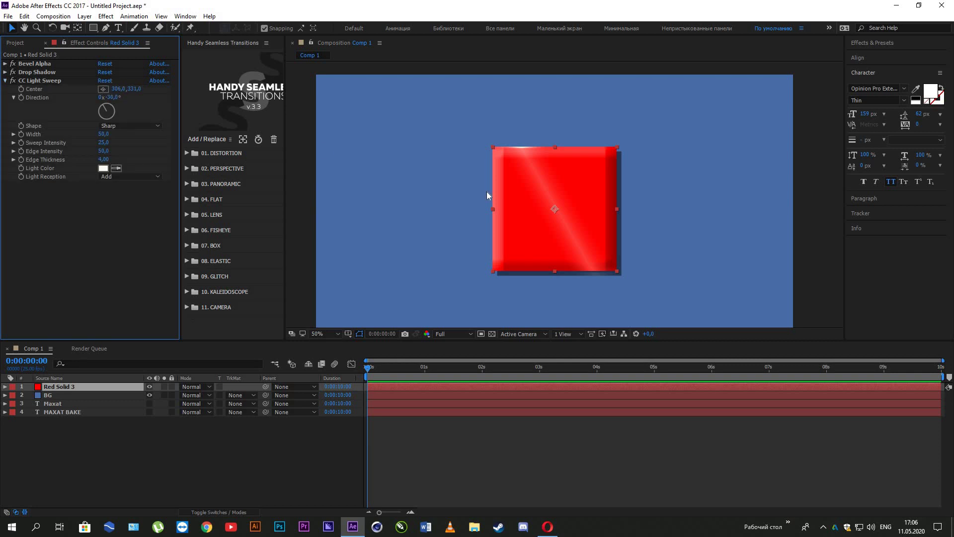
click(103, 89)
click(557, 207)
mouse_move(568, 208)
mouse_down()
mouse_move(611, 190)
mouse_move(521, 250)
mouse_move(571, 208)
mouse_up()
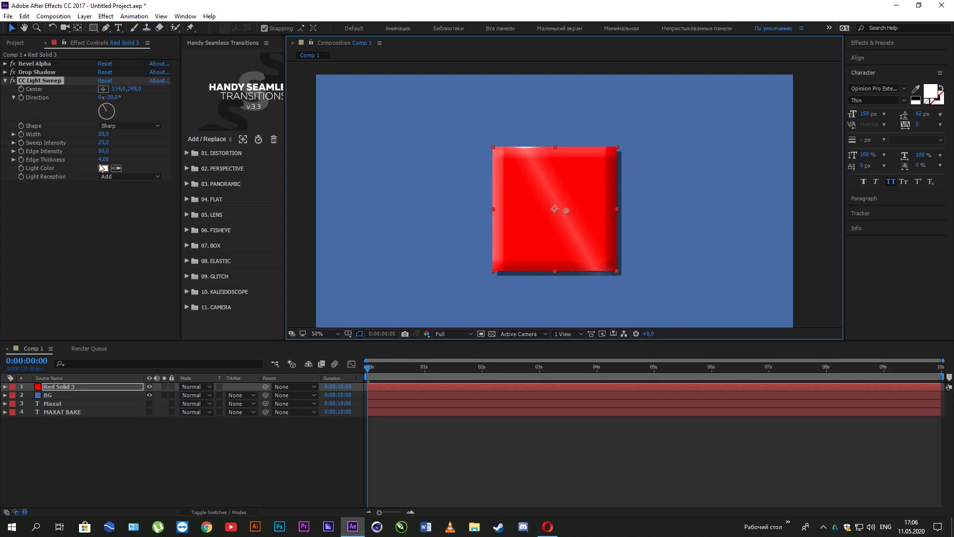
click(103, 168)
click(458, 188)
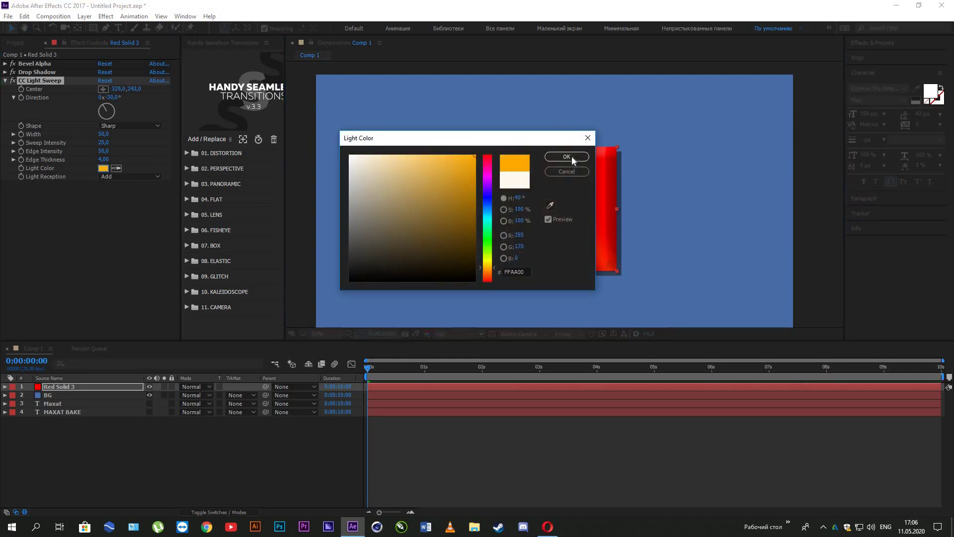
click(566, 155)
- Move the sweep centre to the square's lower left (236,0, 404,0) and set the time to 0:00:00:06
drag(572, 207, 492, 267)
drag(610, 175, 550, 246)
drag(514, 373, 381, 369)
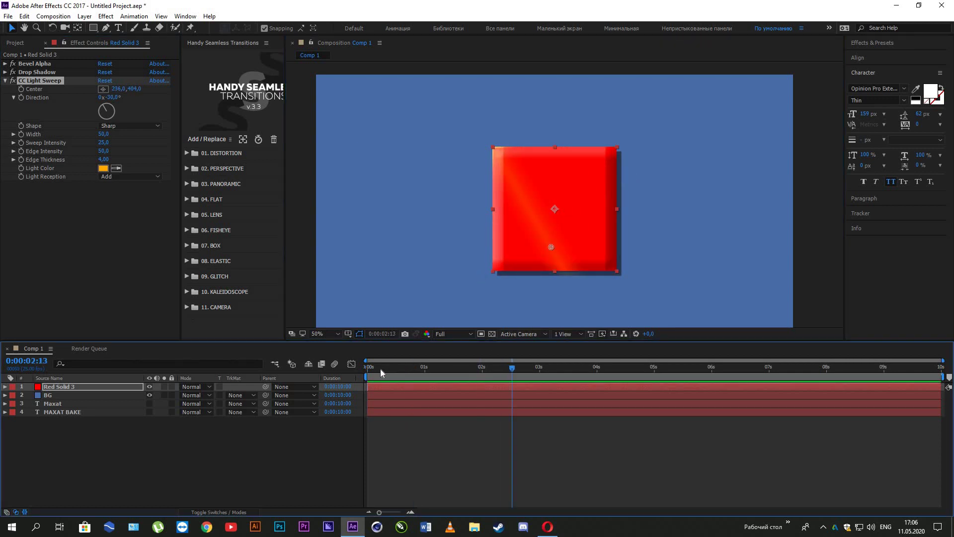
click(54, 16)
click(103, 272)
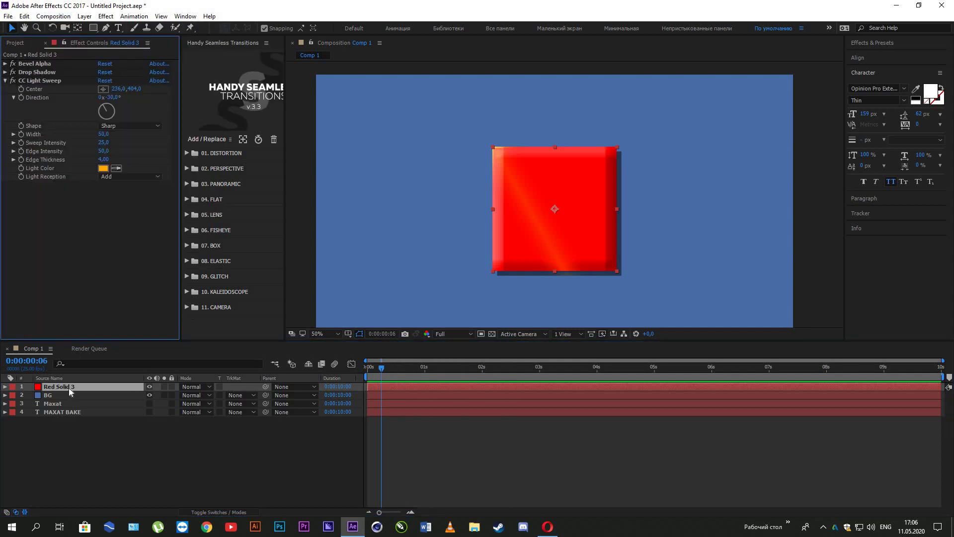
- Open Red Solid 3's context menu, dismiss it, and browse the Layer menu
right_click(68, 386)
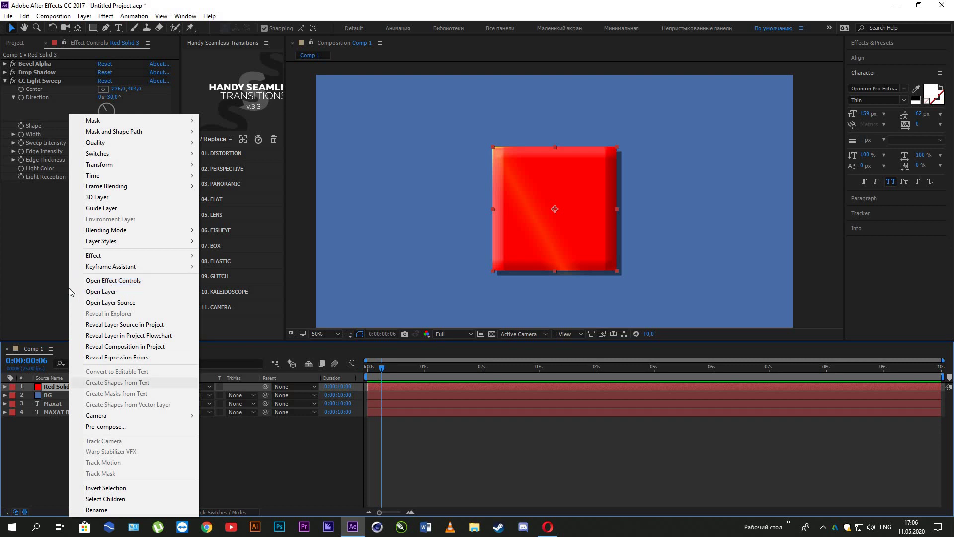
click(40, 279)
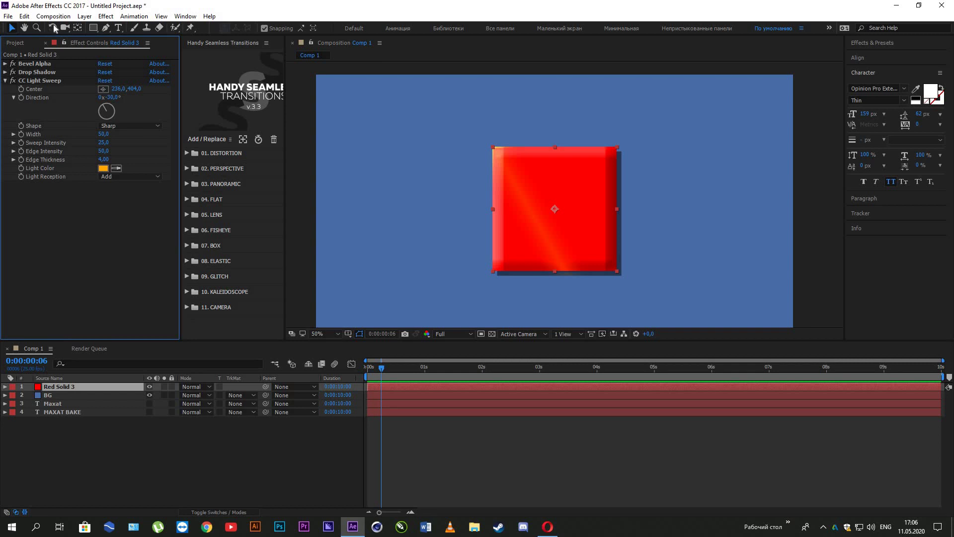
click(83, 16)
mouse_move(56, 16)
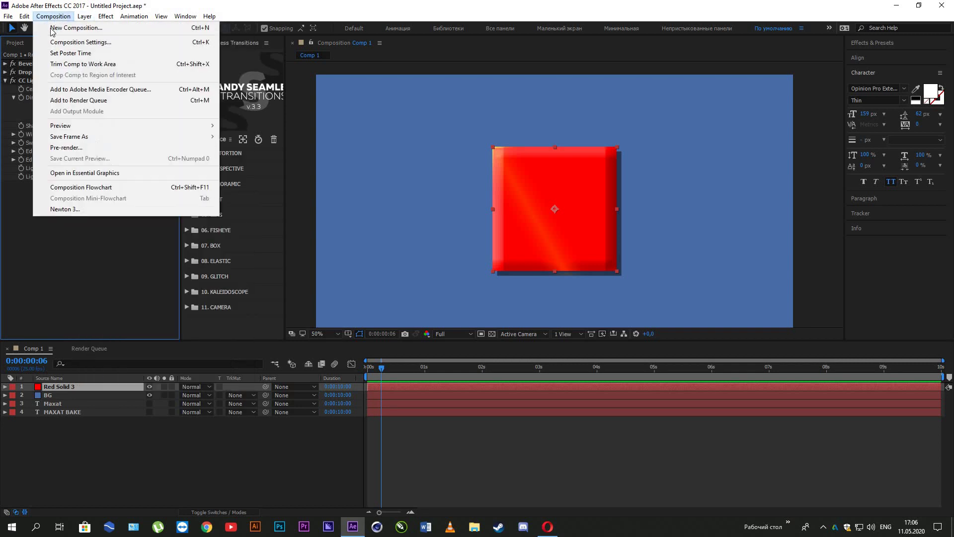
- Reopen the layer's context menu, then browse the Effect, Animation and Window menus without choosing anything
right_click(76, 387)
mouse_move(128, 255)
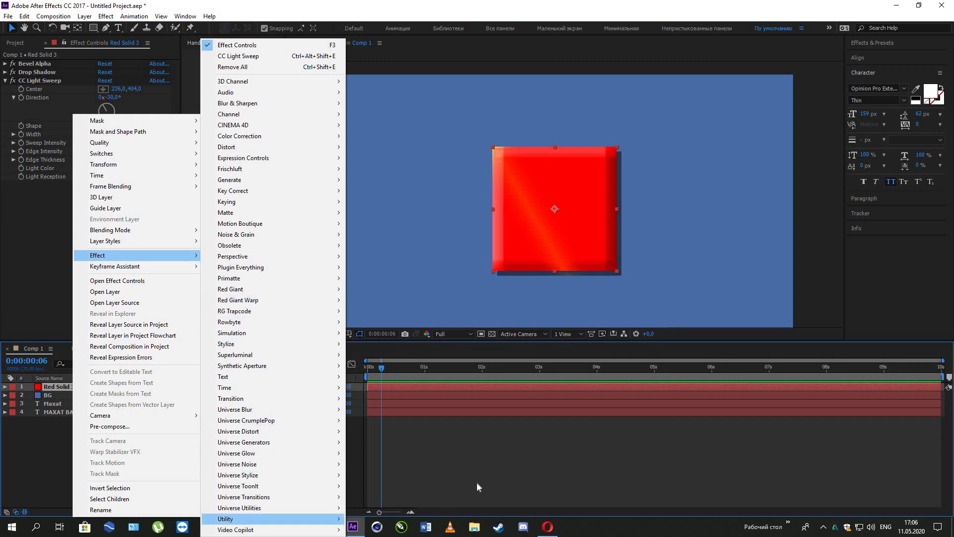
click(126, 62)
click(106, 17)
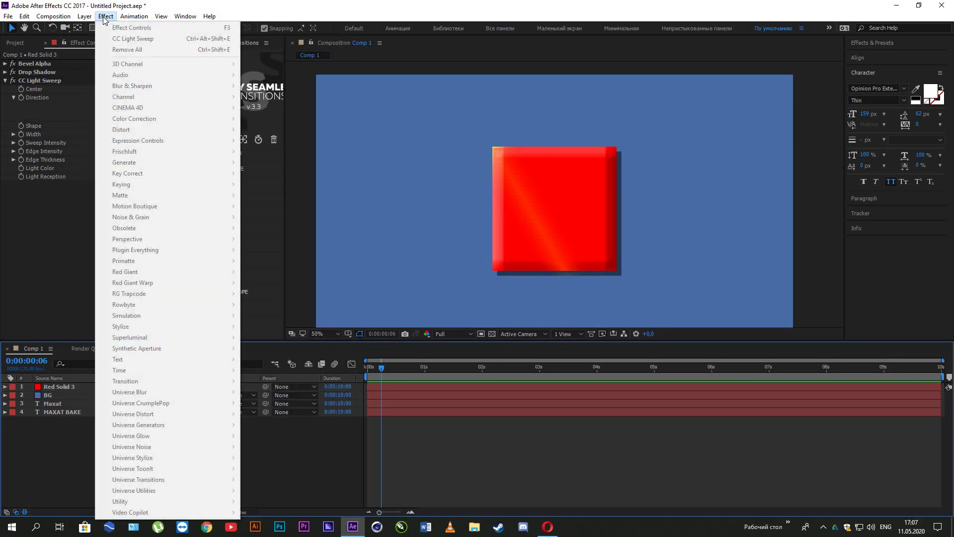
mouse_move(136, 19)
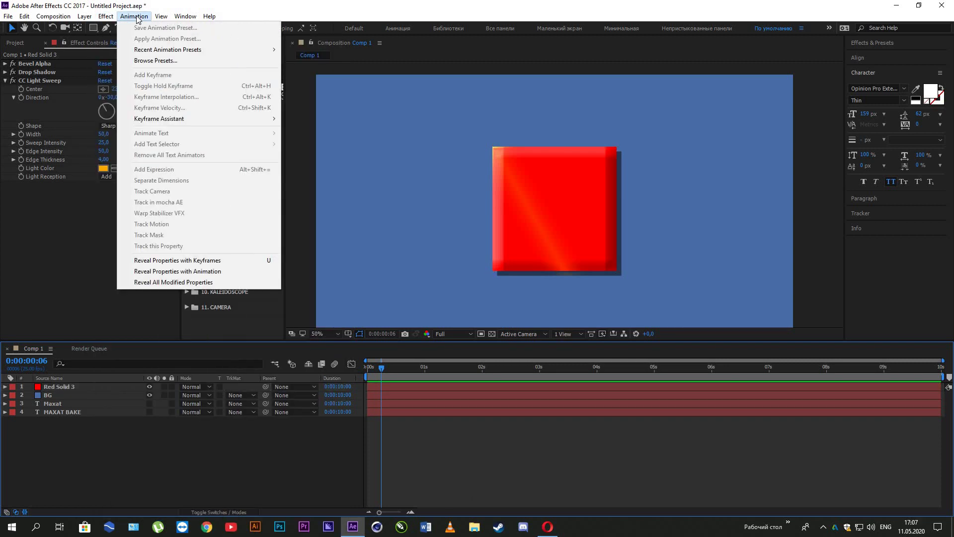
mouse_move(183, 19)
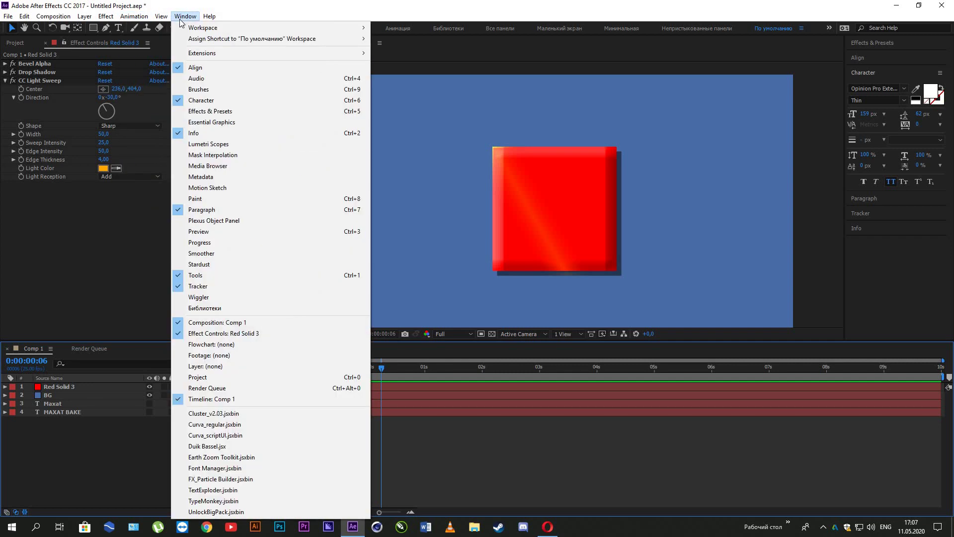
click(114, 272)
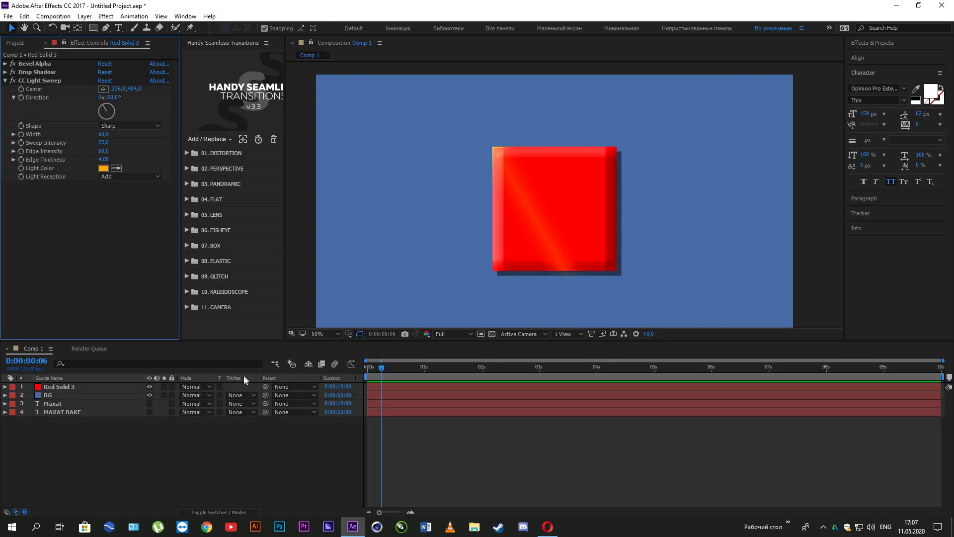
- Rewind the current time to the start, widen the Handy Seamless Transitions panel, and select Red Solid 3
click(48, 395)
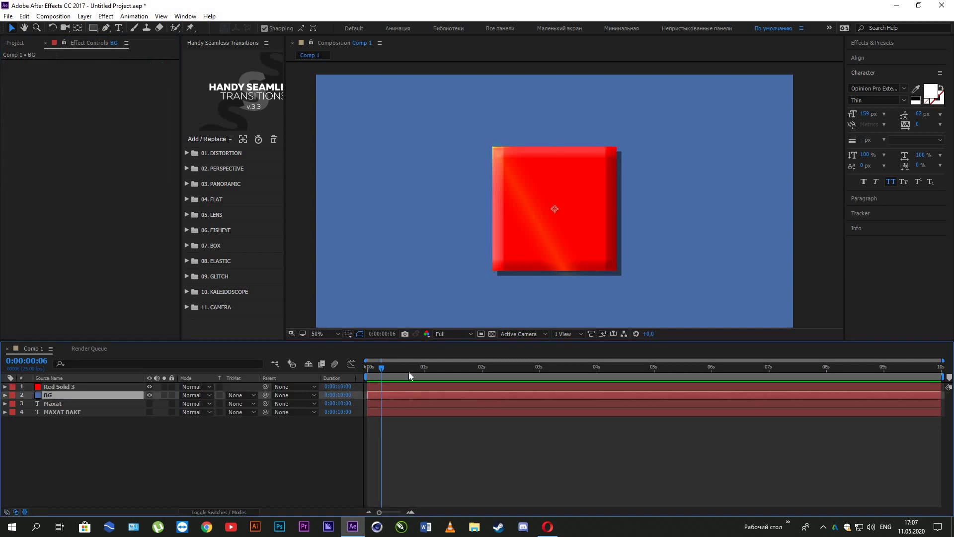
drag(446, 371, 308, 378)
drag(321, 127, 323, 128)
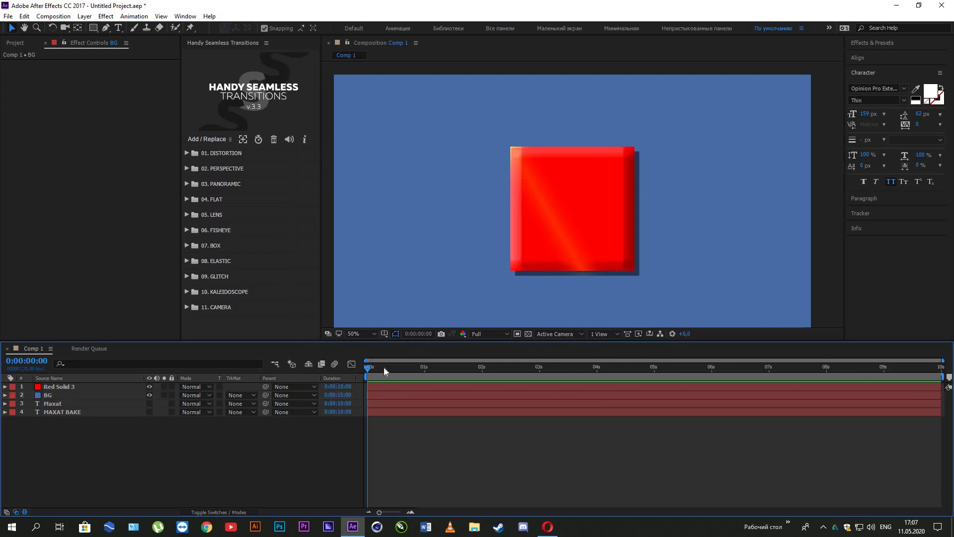
click(55, 385)
- Apply Effect > Distort > CC Page Turn to Red Solid 3 and drag its fold upper-left to -115,0, 38,0
right_click(56, 385)
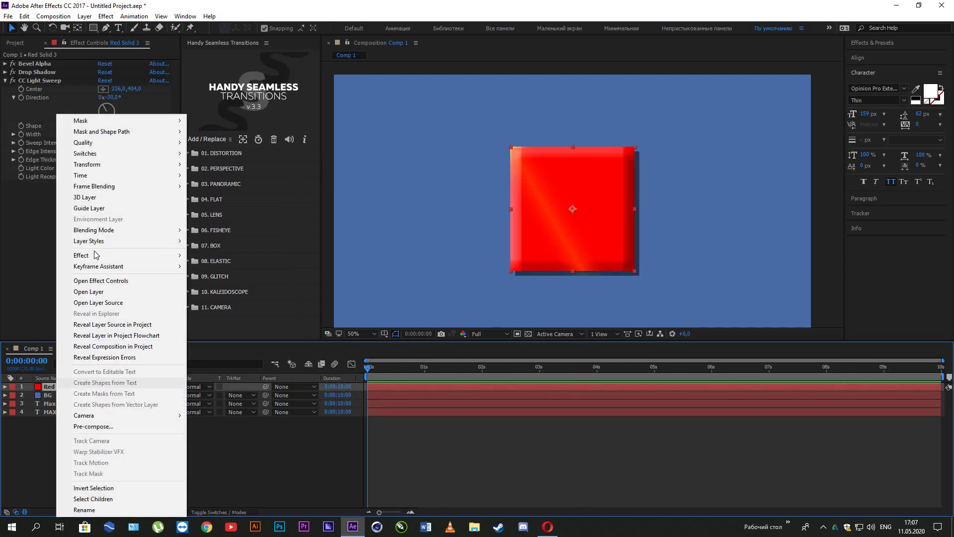
mouse_move(142, 255)
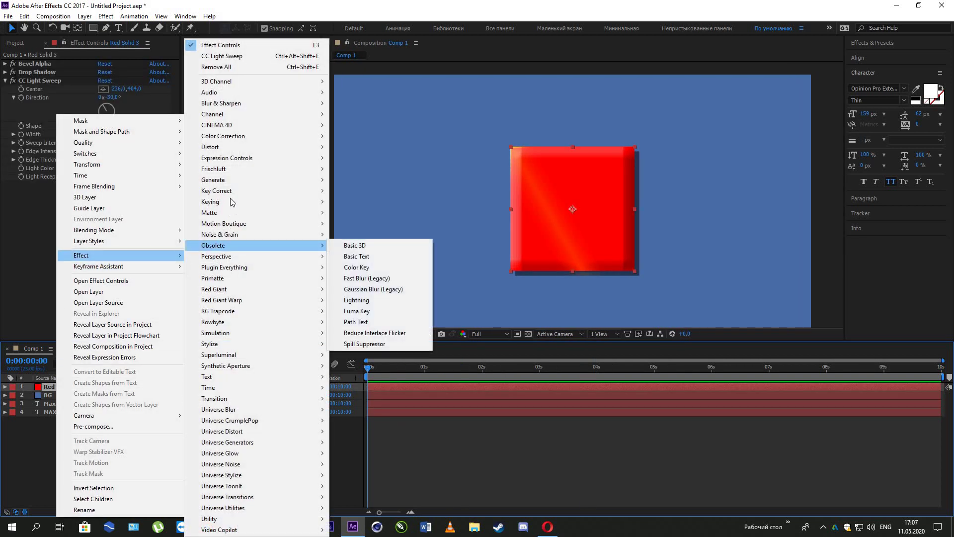
mouse_move(231, 180)
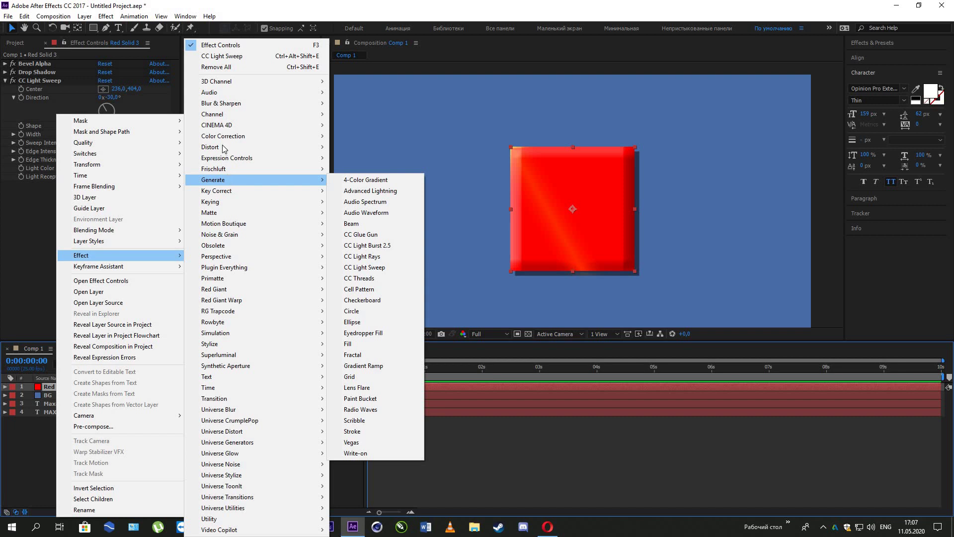
mouse_move(223, 148)
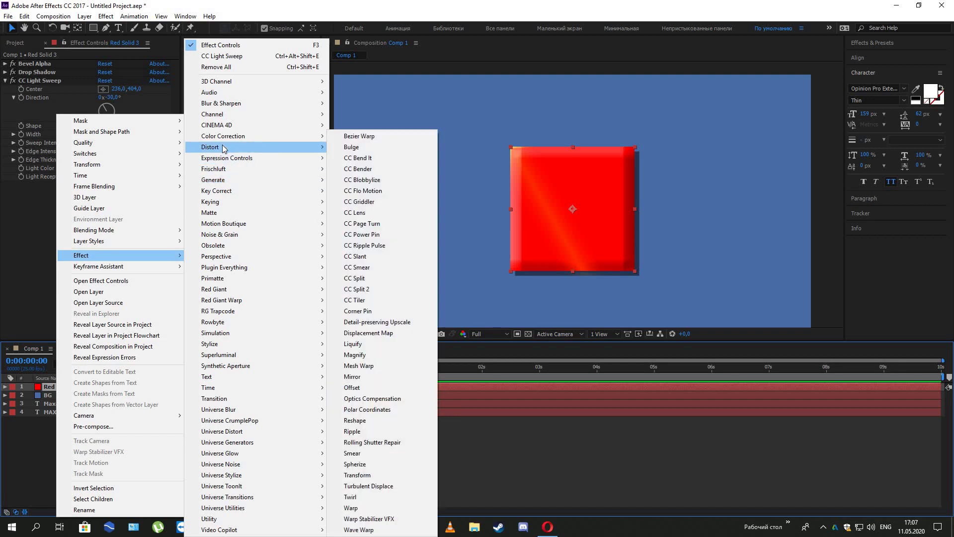
click(373, 225)
drag(583, 255, 626, 244)
drag(475, 180, 482, 156)
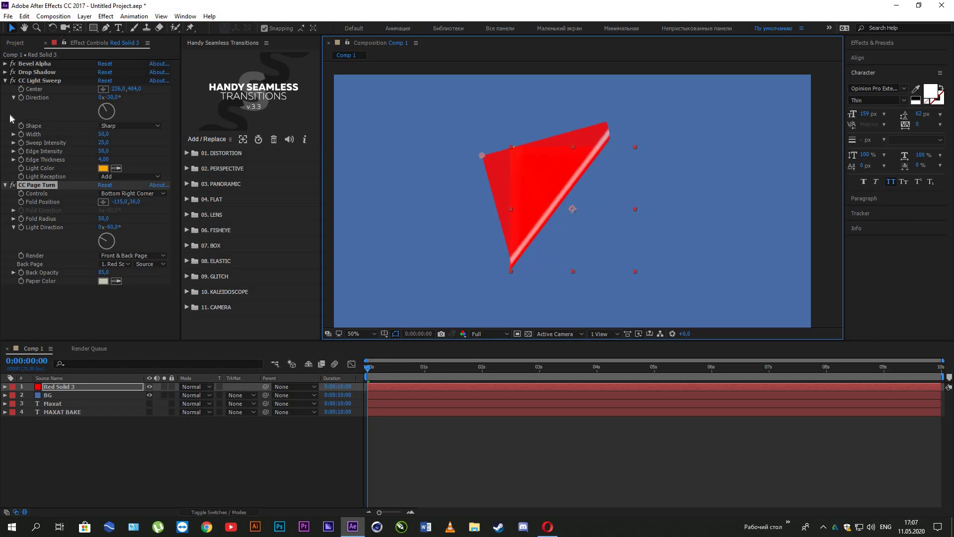
- Move CC Page Turn to the top of the effect stack and shift its fold point to partly unfold
click(5, 80)
drag(36, 71, 39, 64)
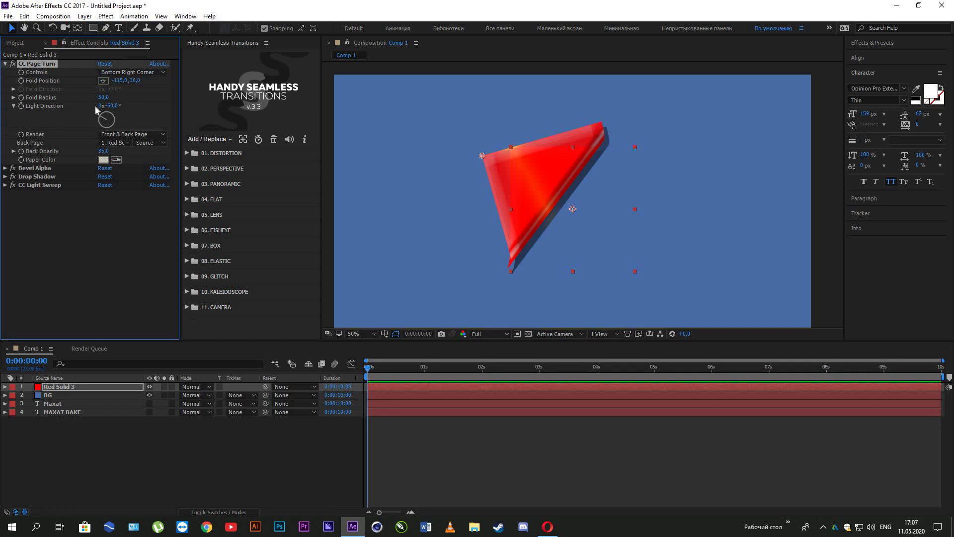
drag(482, 155, 541, 193)
click(10, 83)
click(5, 64)
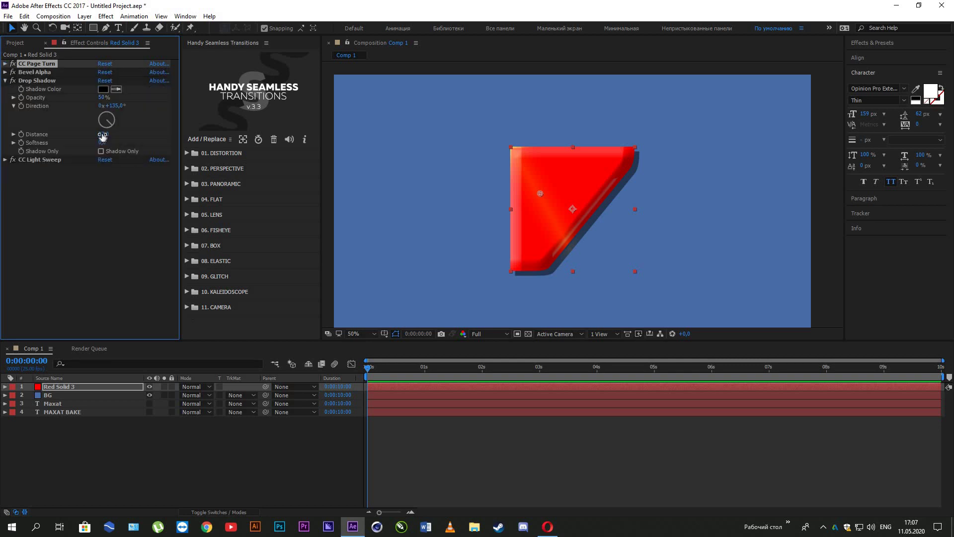
- Give the Drop Shadow 19% opacity, distance 132 and softness 70, and curl the fold further upper-left
drag(103, 134, 22, 55)
click(6, 66)
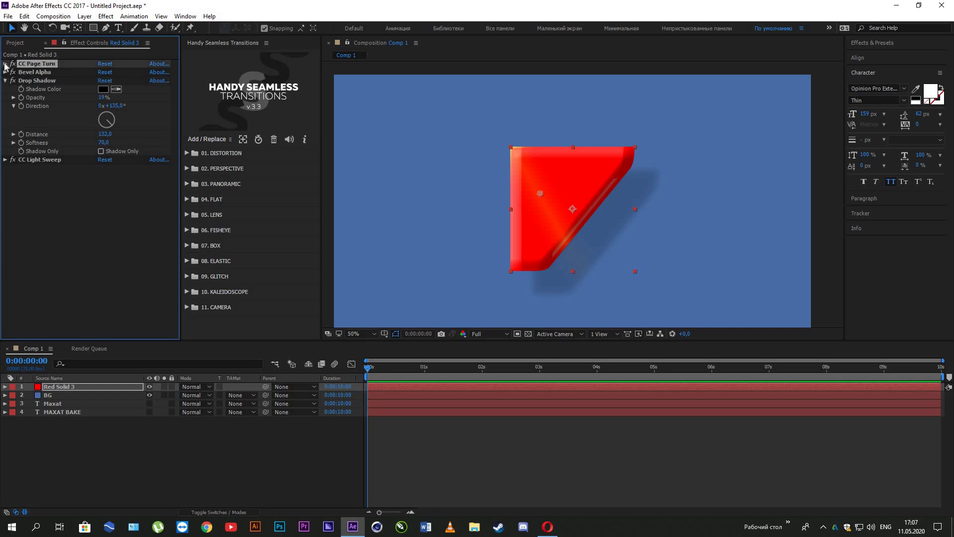
drag(541, 194, 509, 189)
drag(556, 213, 462, 149)
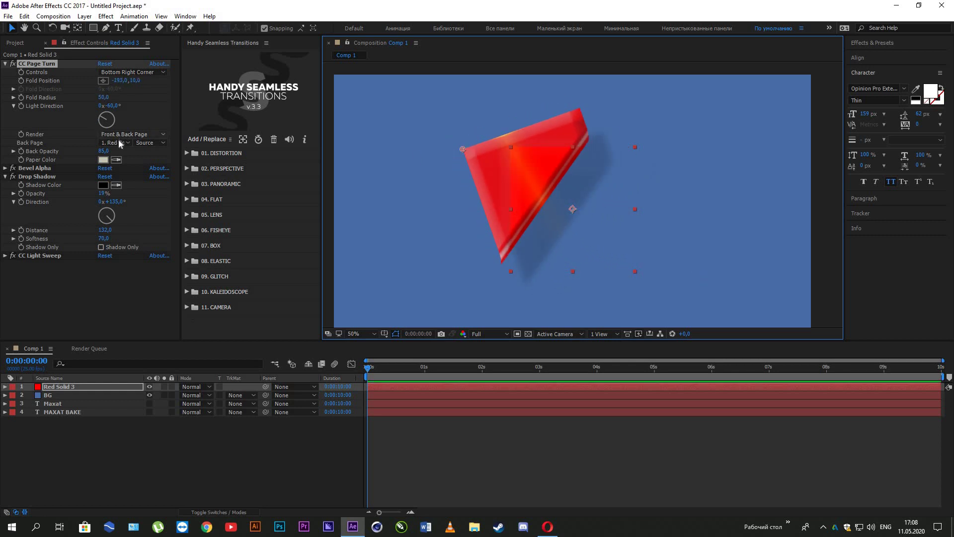
- Render both front and back of the page, with plain paper colour showing on the back
click(118, 136)
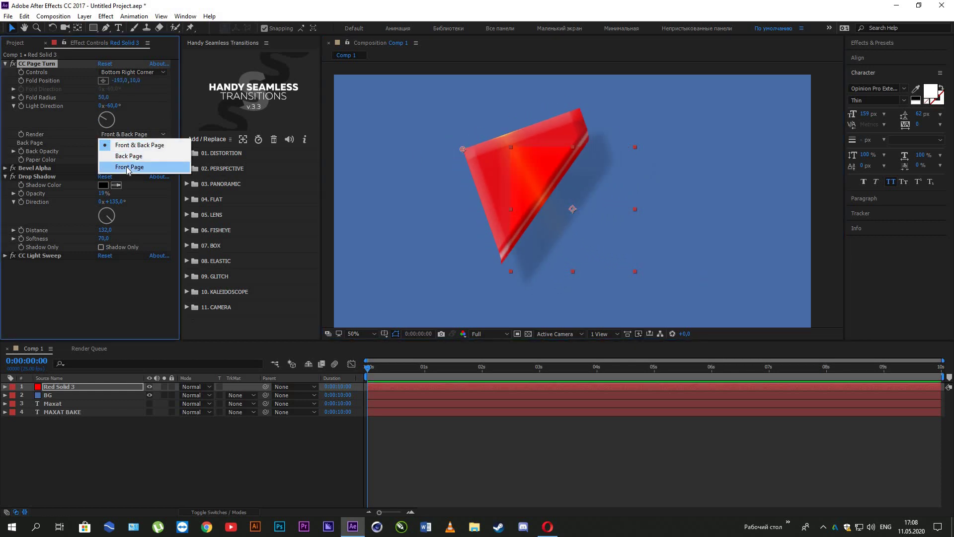
click(129, 167)
click(124, 139)
click(125, 139)
click(113, 143)
click(122, 154)
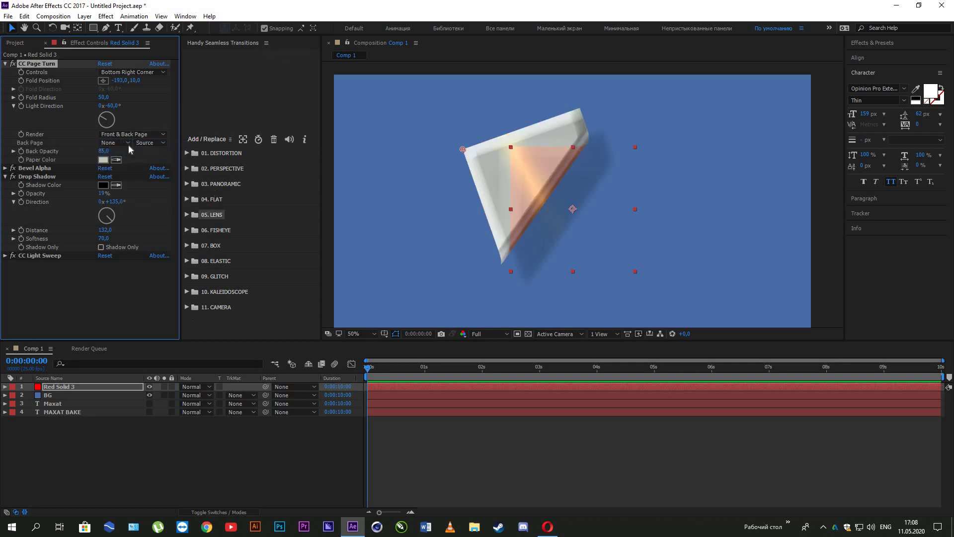
click(103, 160)
- Make the paper colour red, move the fold point to 255,0, 268,0, and set Back Opacity to 100
click(474, 156)
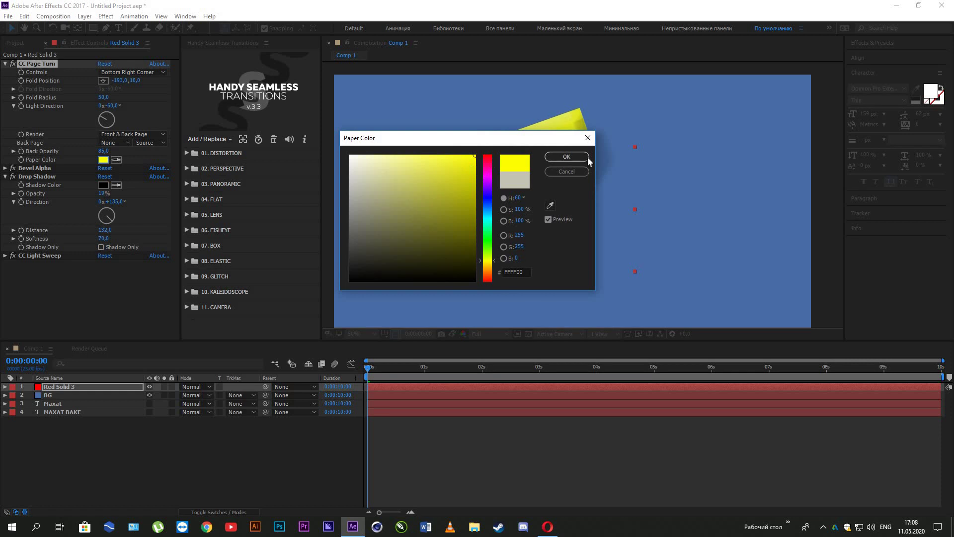
click(488, 156)
click(567, 157)
drag(463, 149, 573, 211)
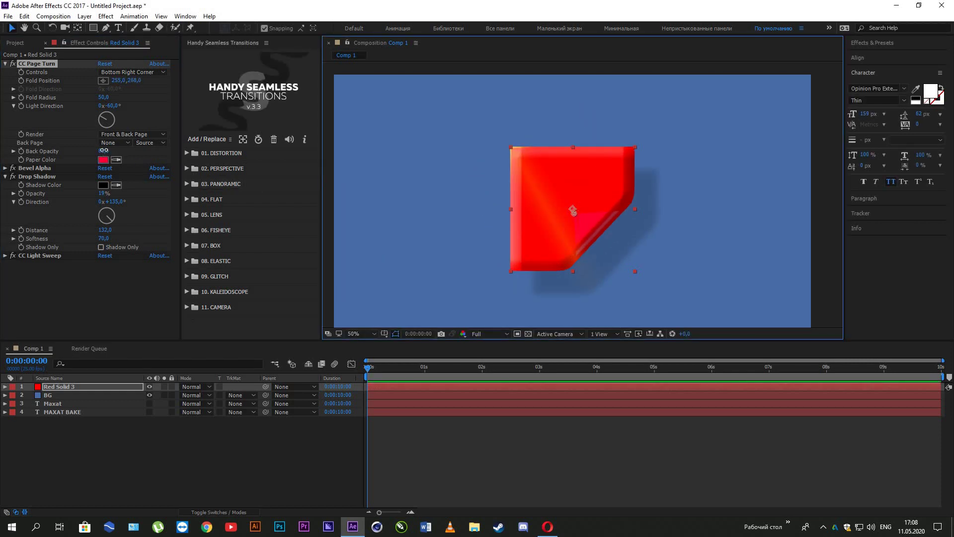
drag(387, 177, 141, 177)
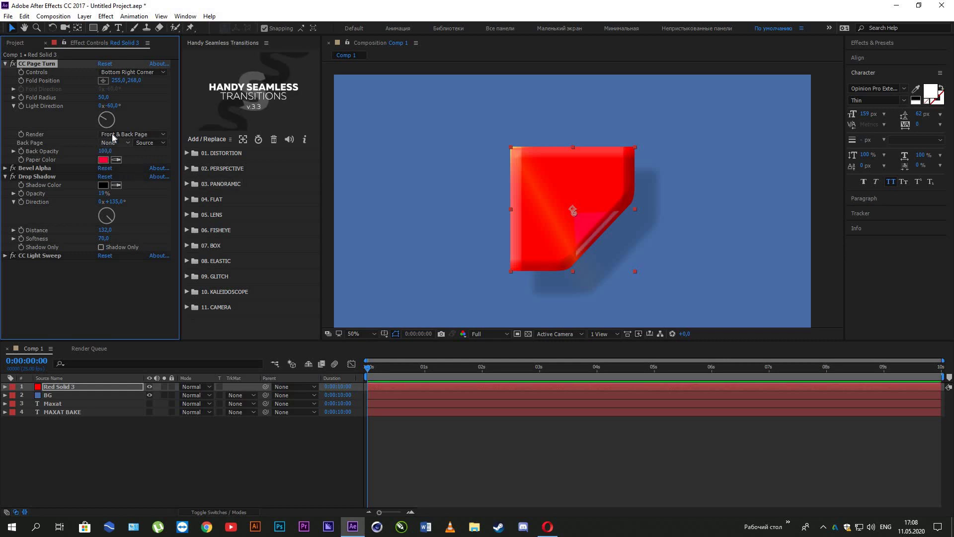
- Set CC Page Turn to curl from the Top Left Corner and pull the fold into a triangle
click(124, 73)
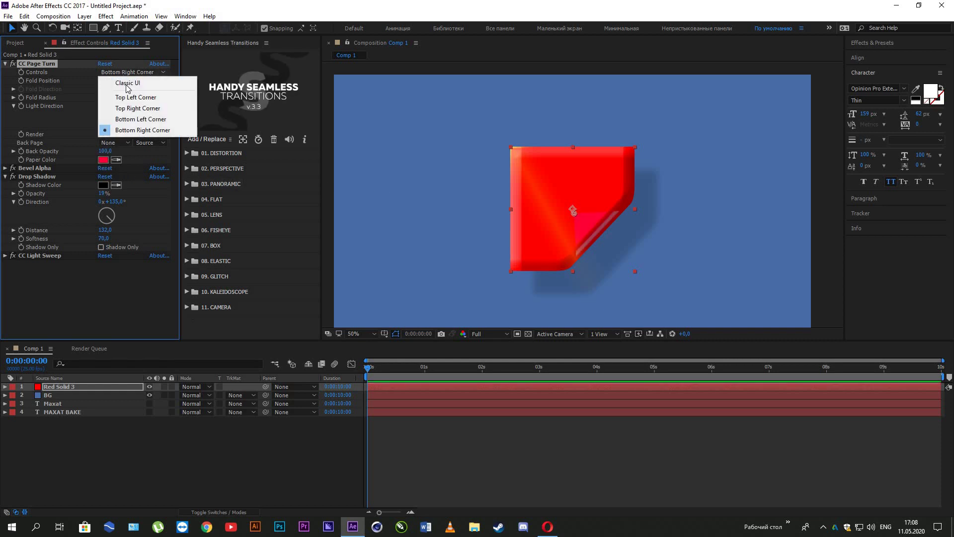
click(136, 97)
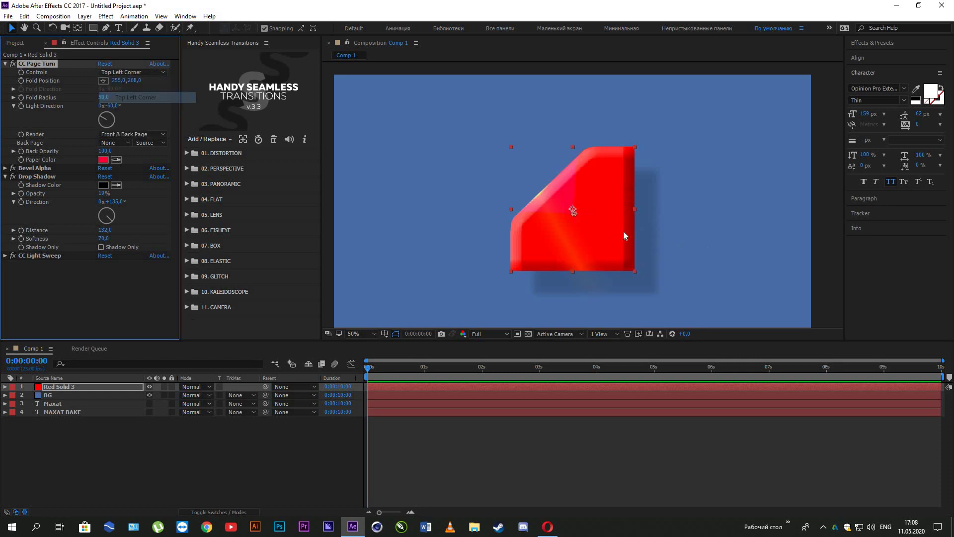
drag(574, 212, 649, 248)
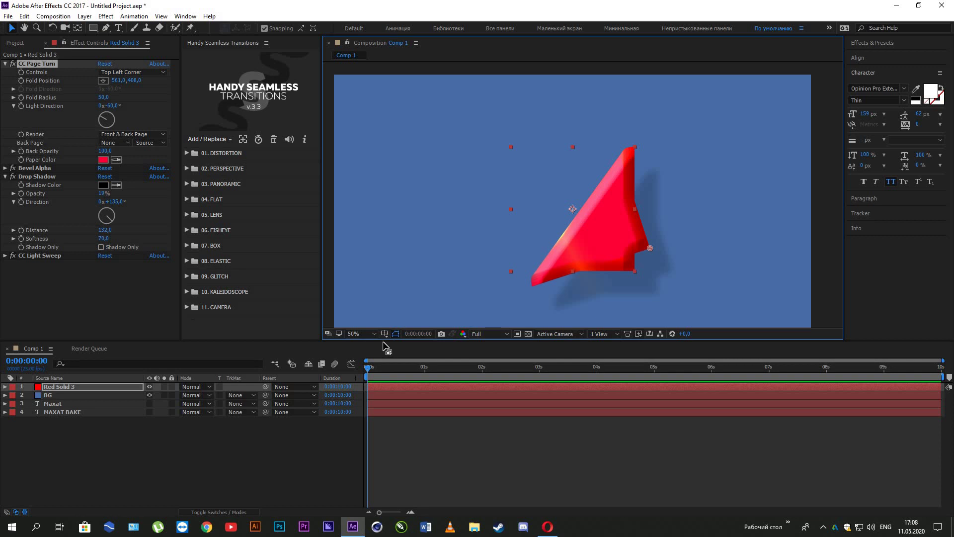
- Resize the viewer and timeline panels, pan the composition view, then minimize After Effects
drag(391, 342, 392, 369)
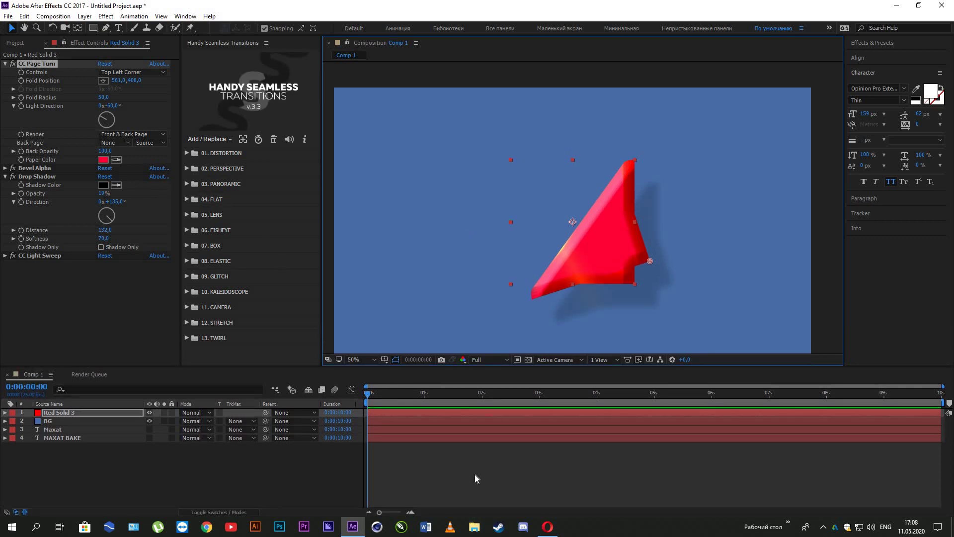
drag(181, 256, 157, 257)
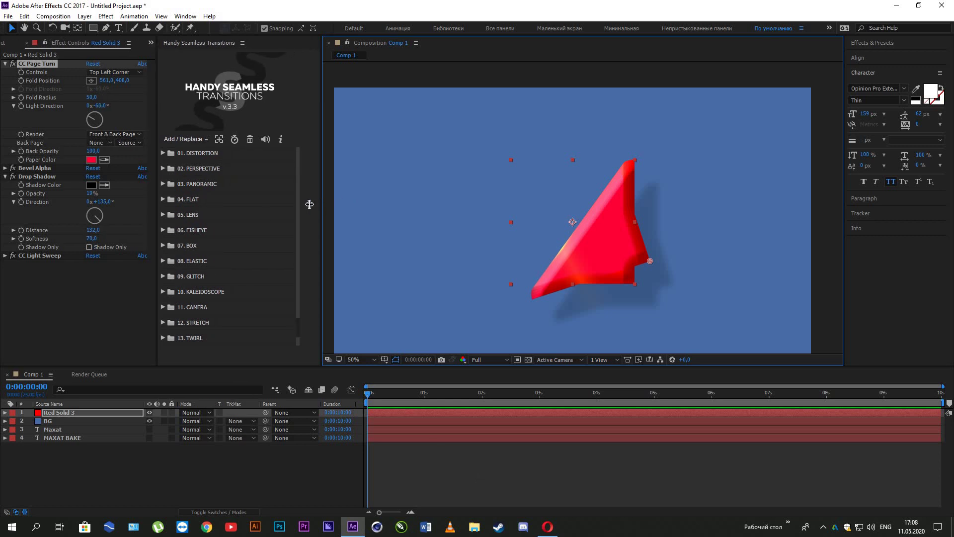
drag(322, 204, 303, 204)
drag(472, 253, 469, 239)
drag(594, 261, 604, 261)
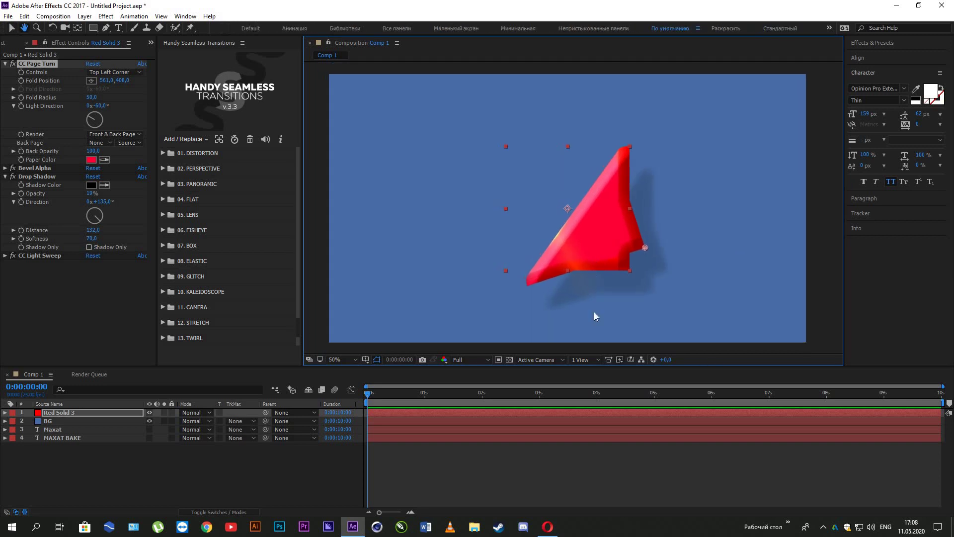
drag(418, 367, 418, 381)
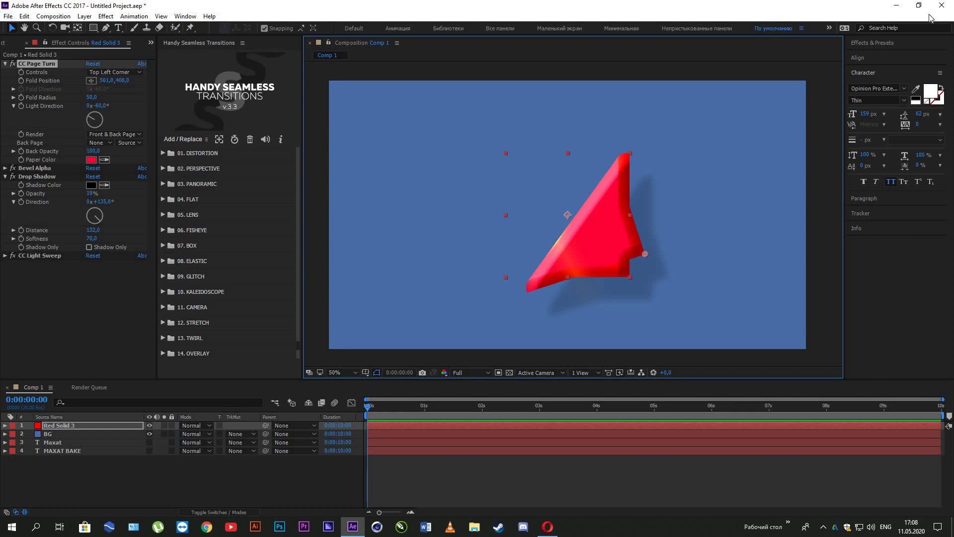
click(894, 6)
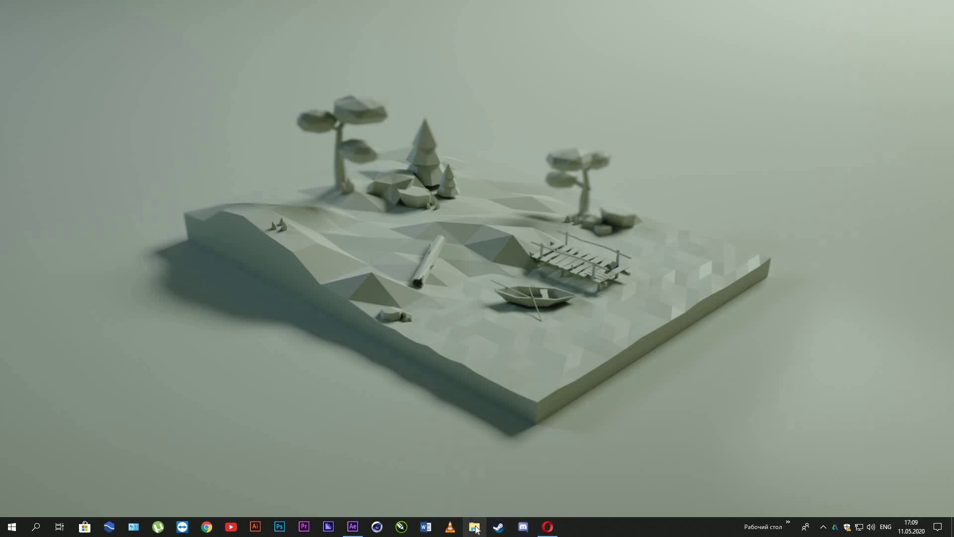
- Open the Home Work > dayin folder in File Explorer and view it as Extra large icons
key(super+e)
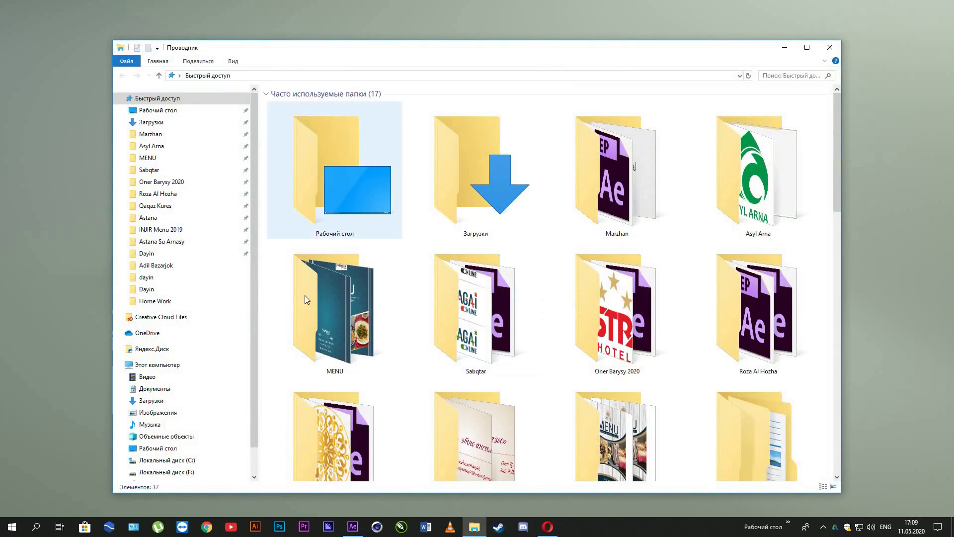
click(153, 302)
double_click(349, 117)
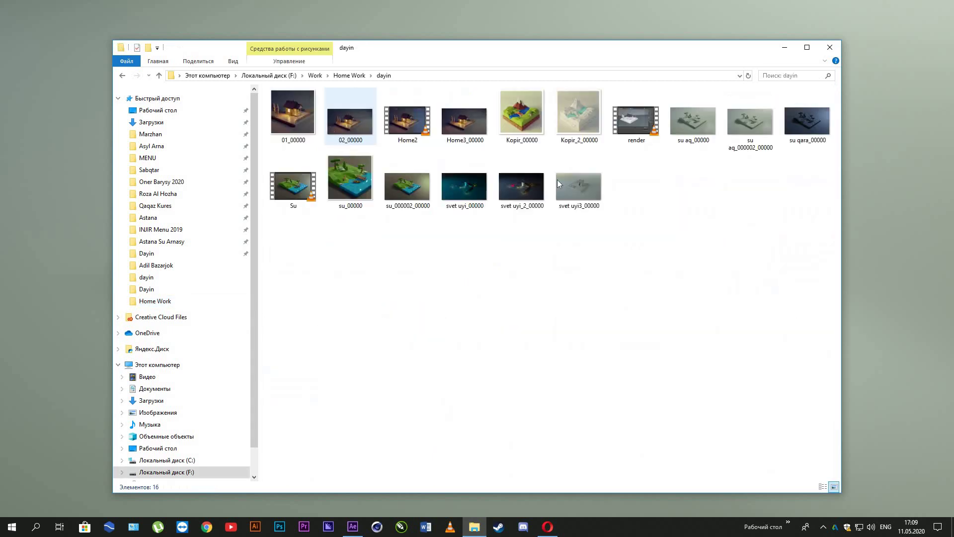
right_click(434, 304)
mouse_move(462, 309)
click(577, 308)
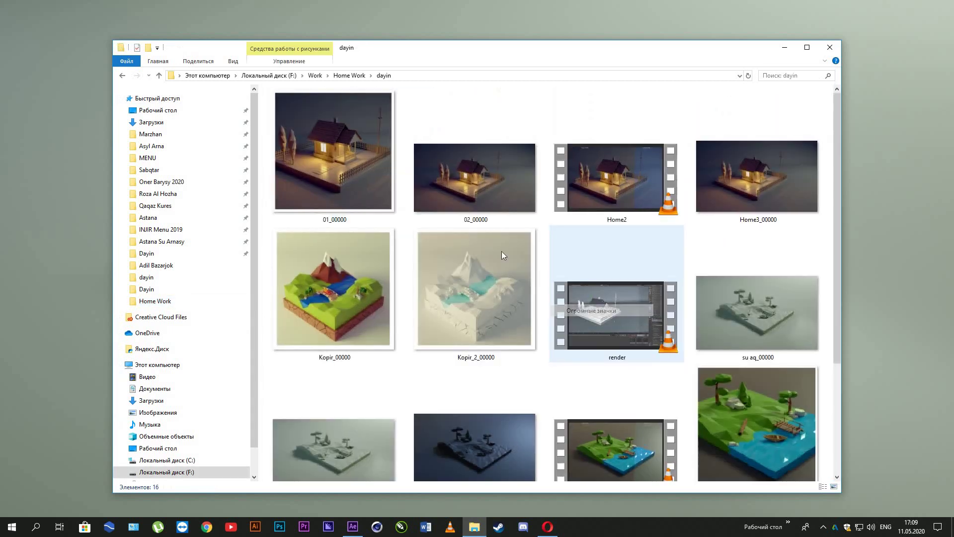
- Scroll through the 16 render thumbnails and select Kopir_00000
scroll(517, 268, down, 2)
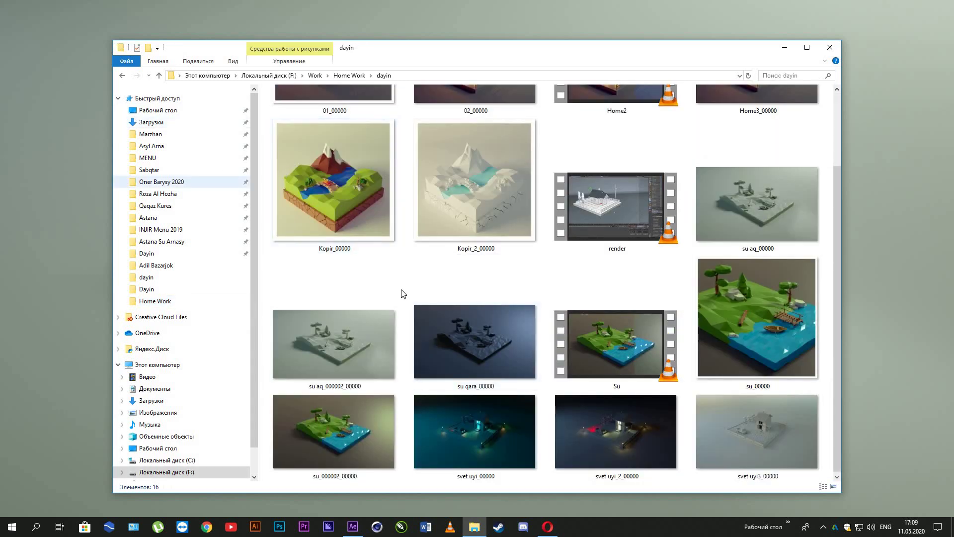
scroll(320, 269, up, 2)
scroll(513, 332, down, 2)
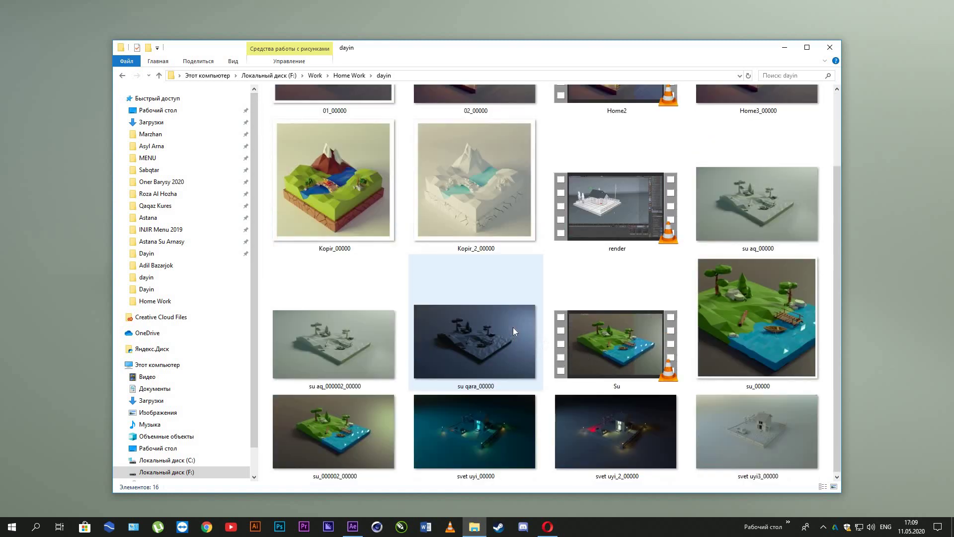
scroll(351, 197, up, 2)
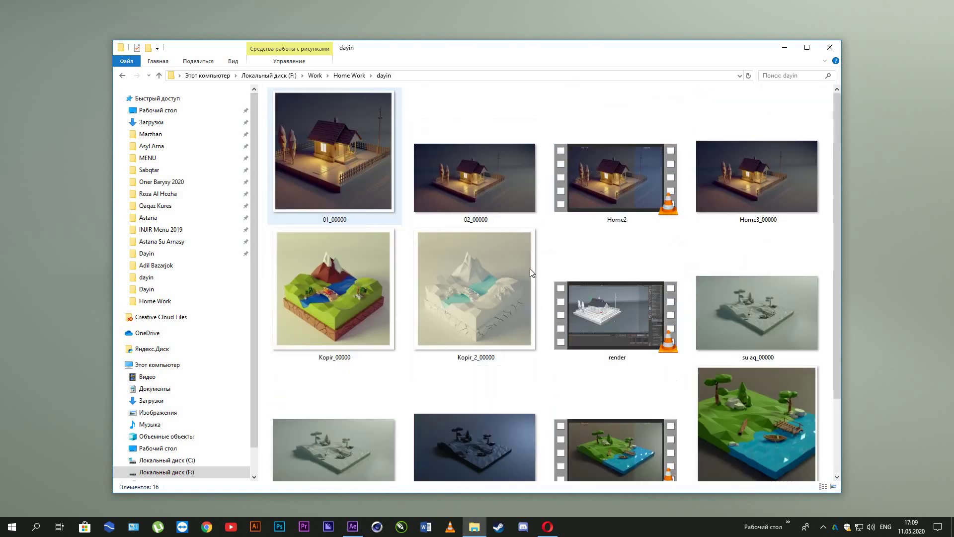
scroll(347, 366, down, 2)
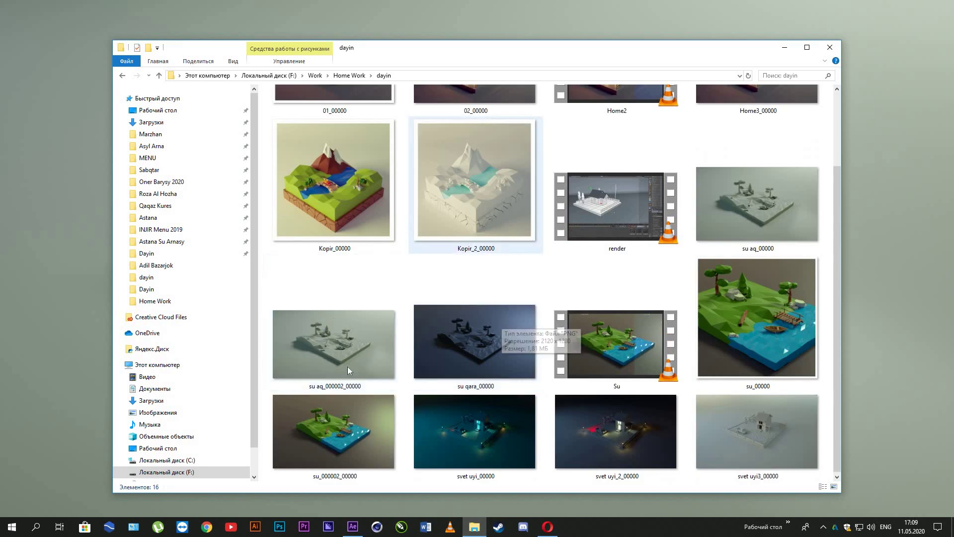
scroll(348, 338, up, 2)
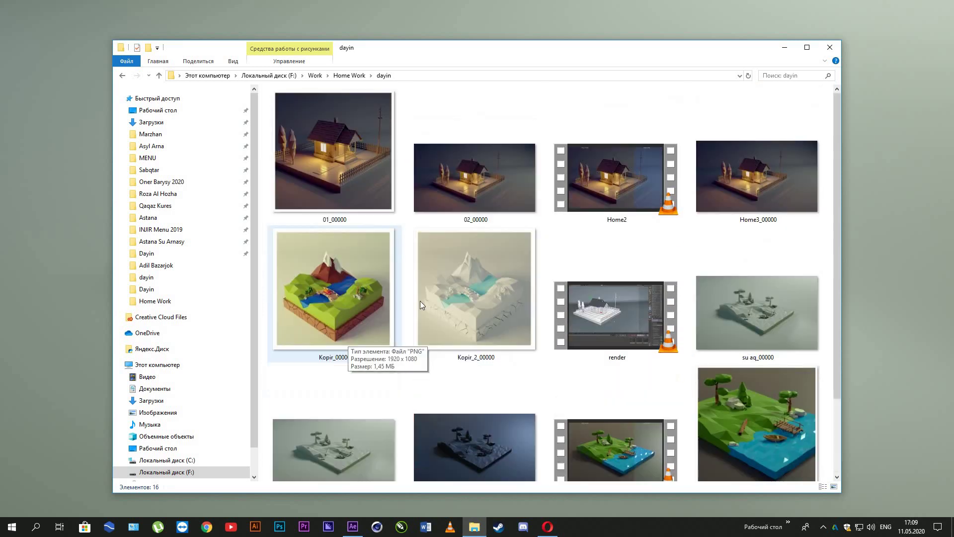
click(366, 291)
key(Return)
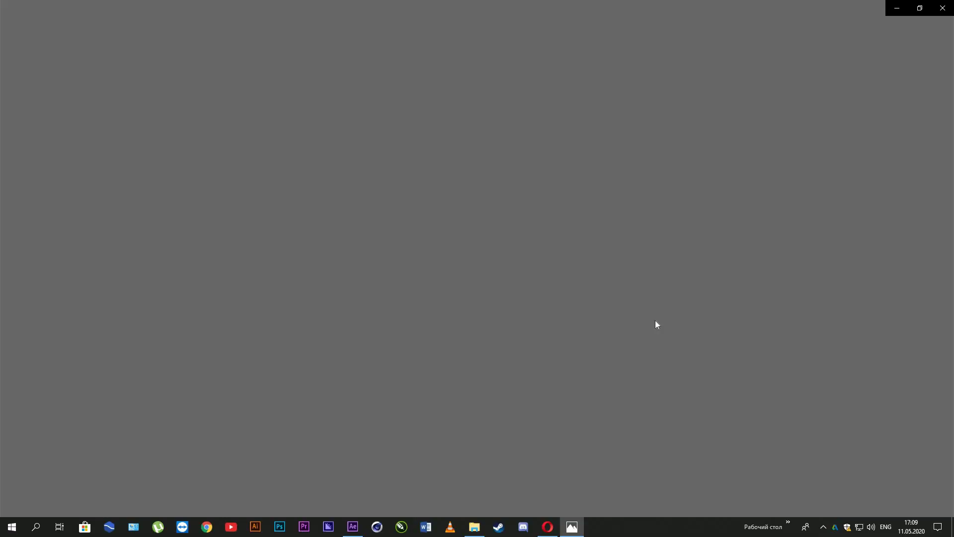
key(Right)
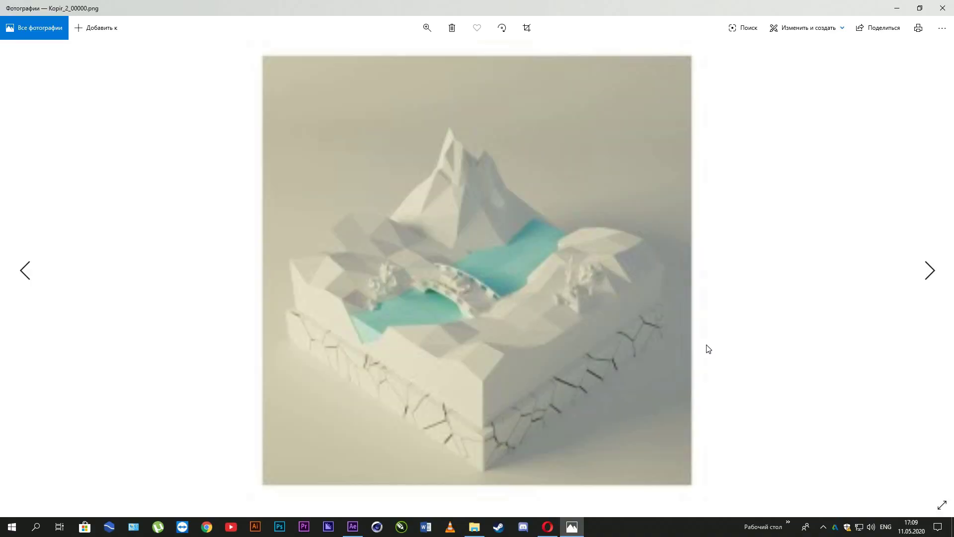
key(Right)
key(Right)
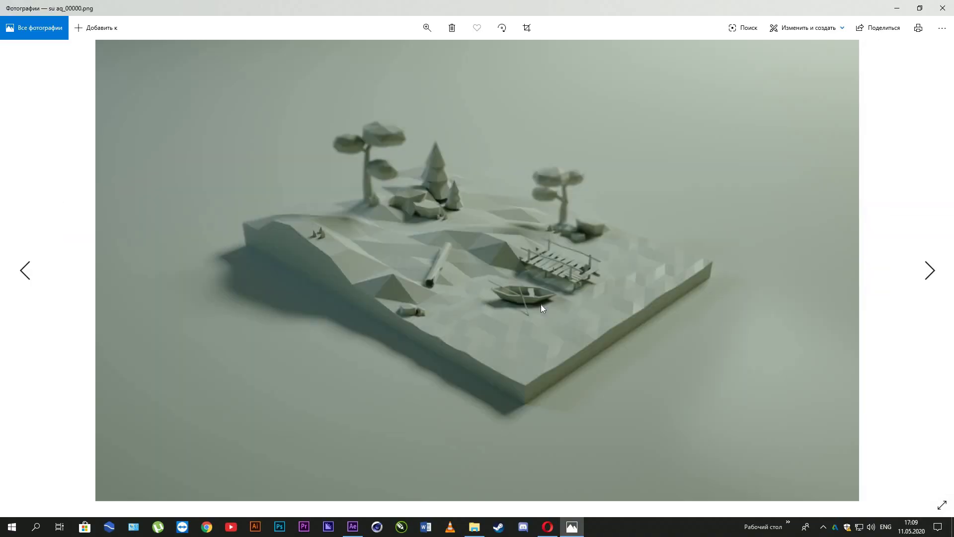
key(Right)
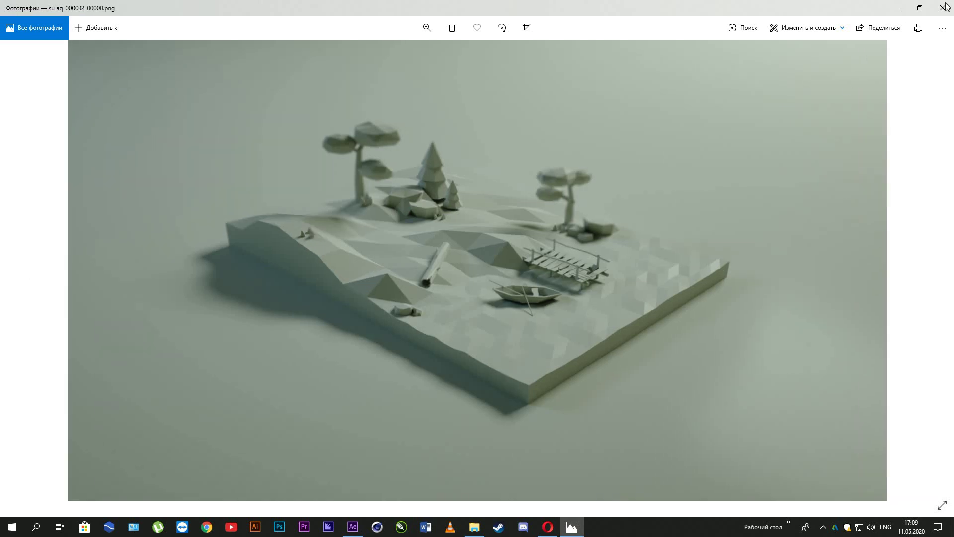
click(942, 8)
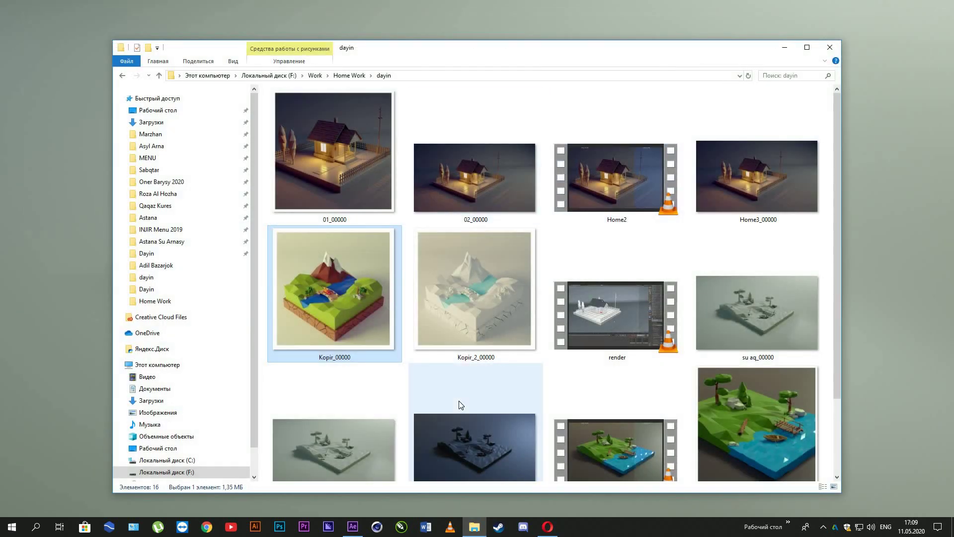